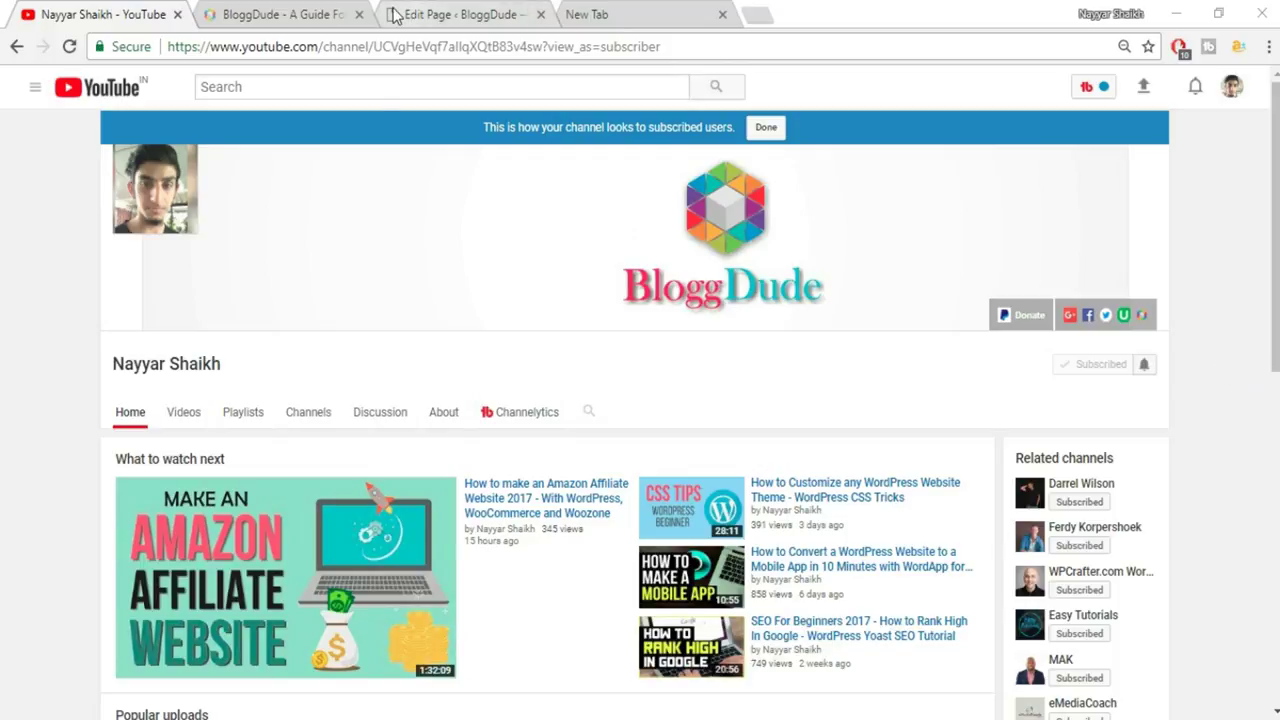
Switch from YouTube to the WordPress Edit Page tab for the Contact Me page.
click(453, 10)
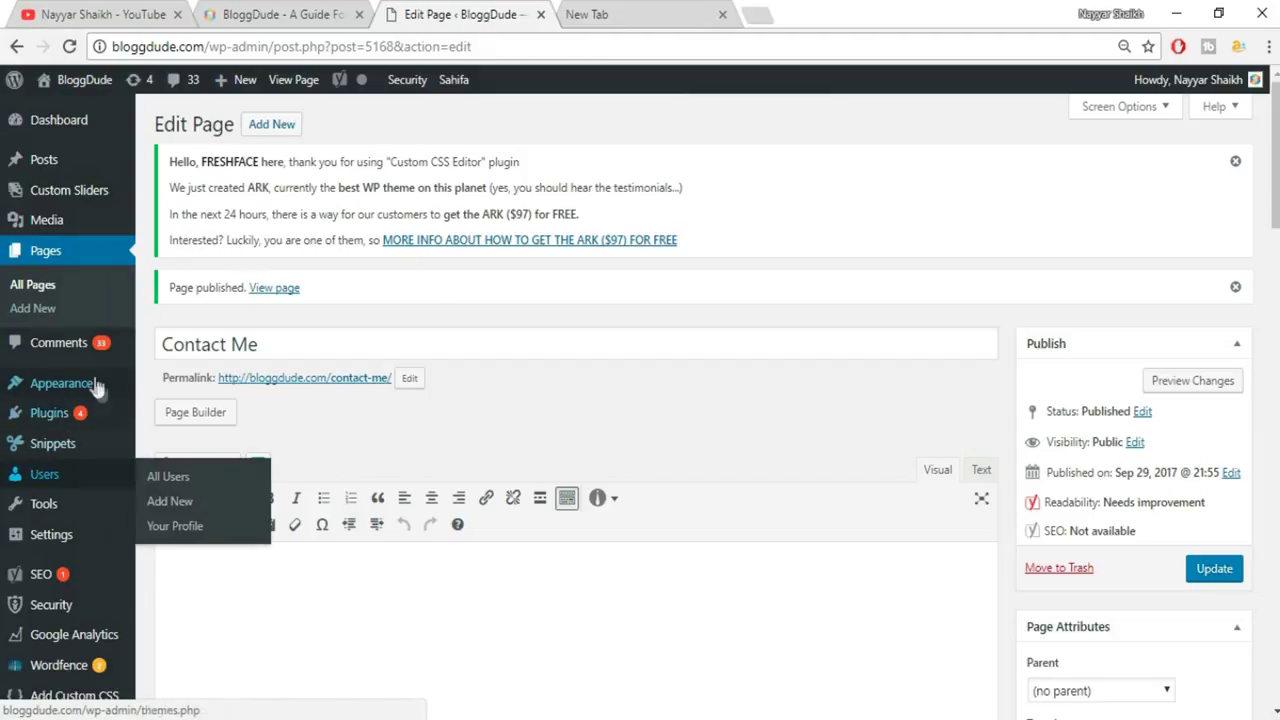
Search plugins for 'wp form', then install and activate Contact Form by WPForms.
mouse_move(45, 416)
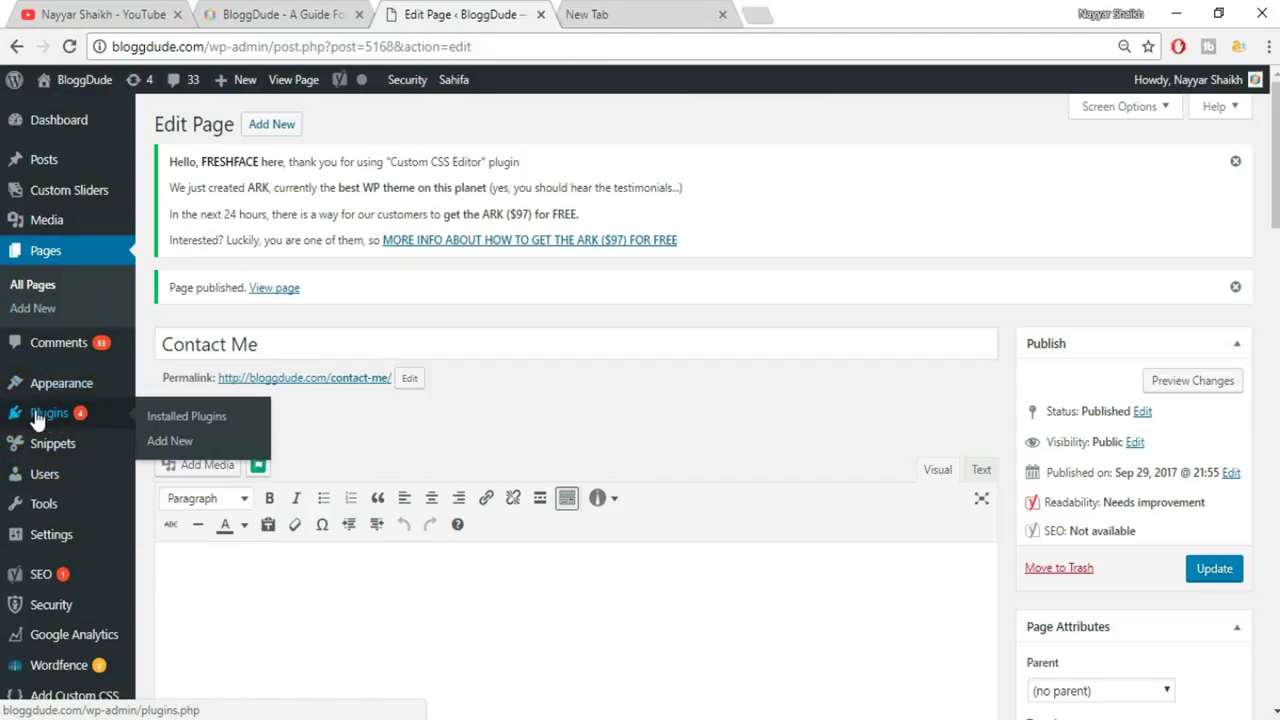
click(168, 443)
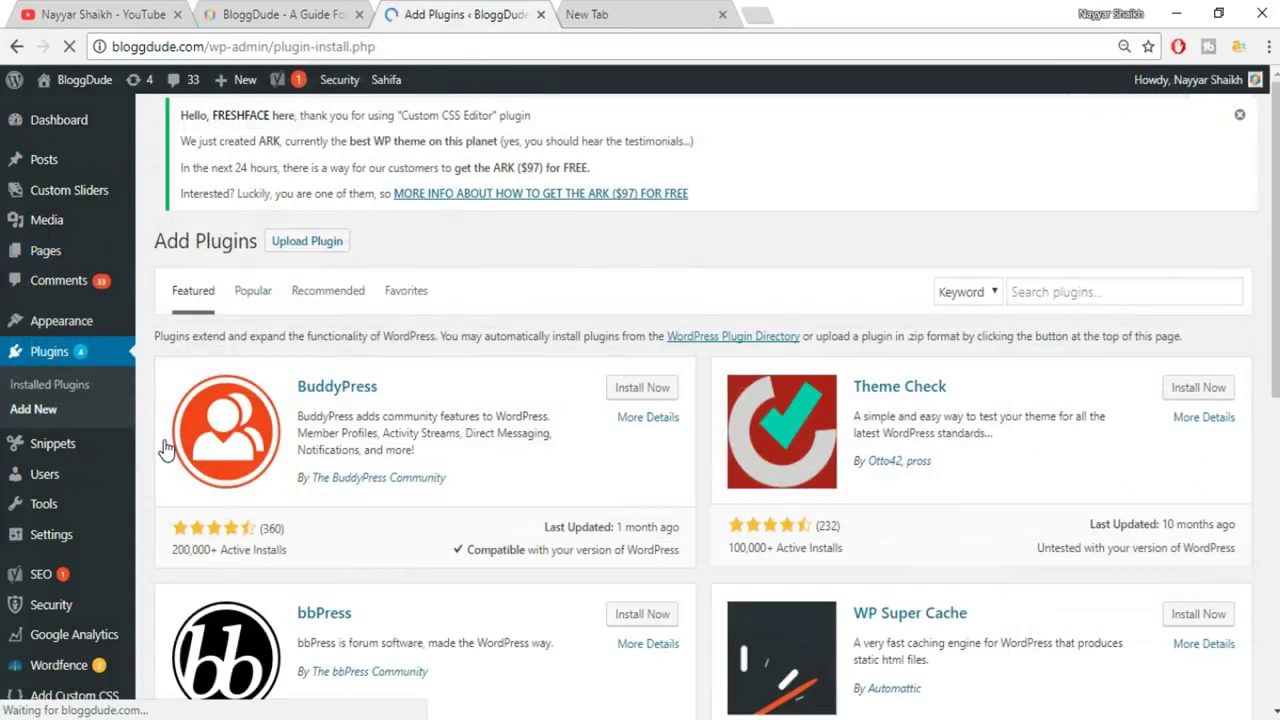
click(1123, 296)
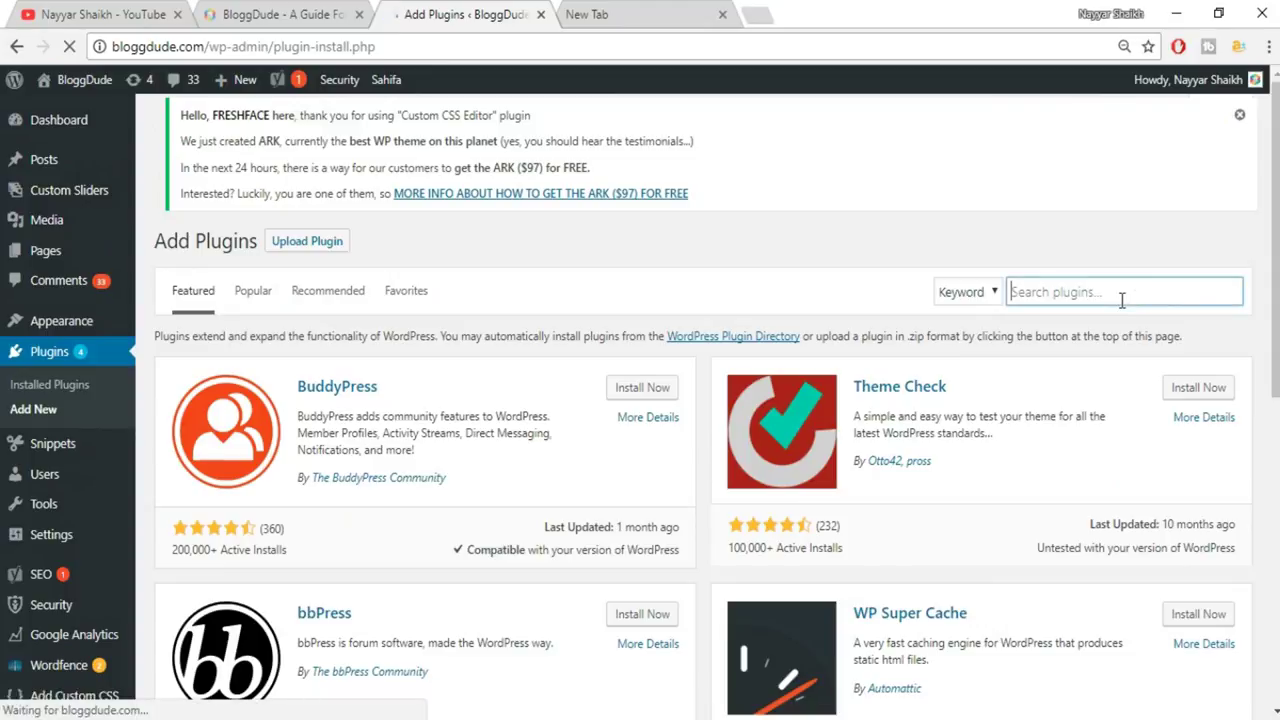
text(wp form)
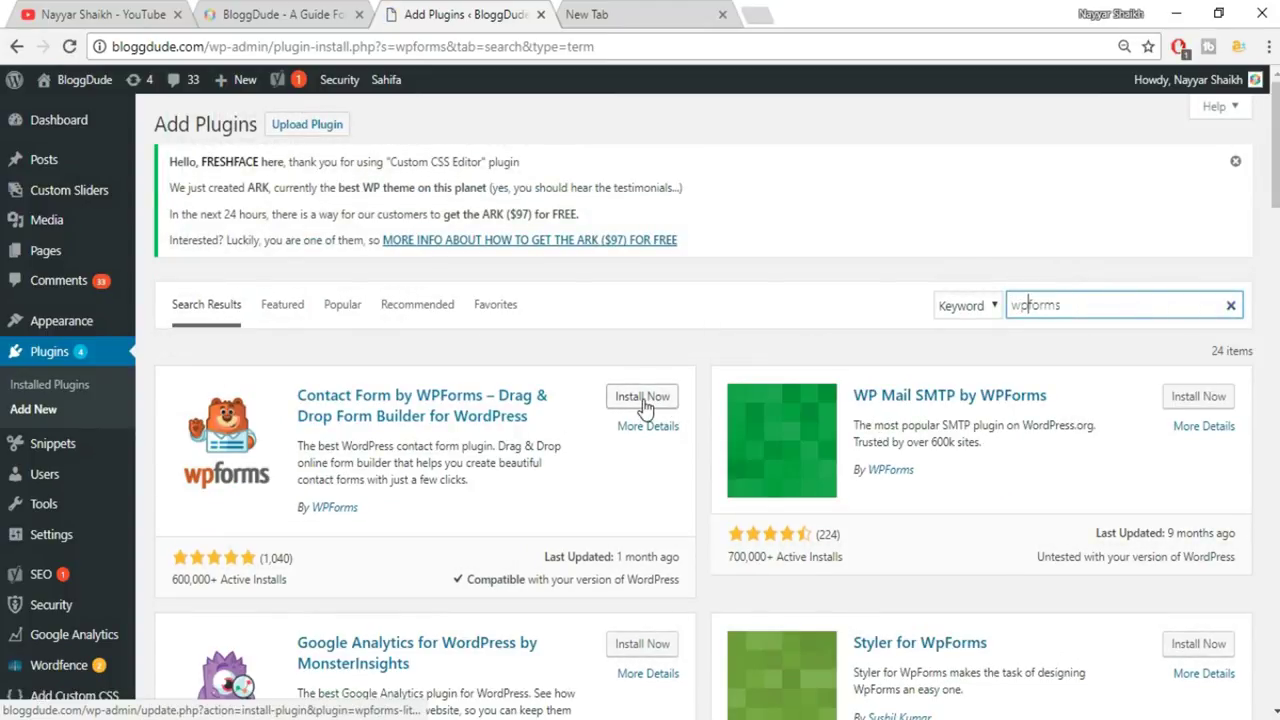
click(643, 399)
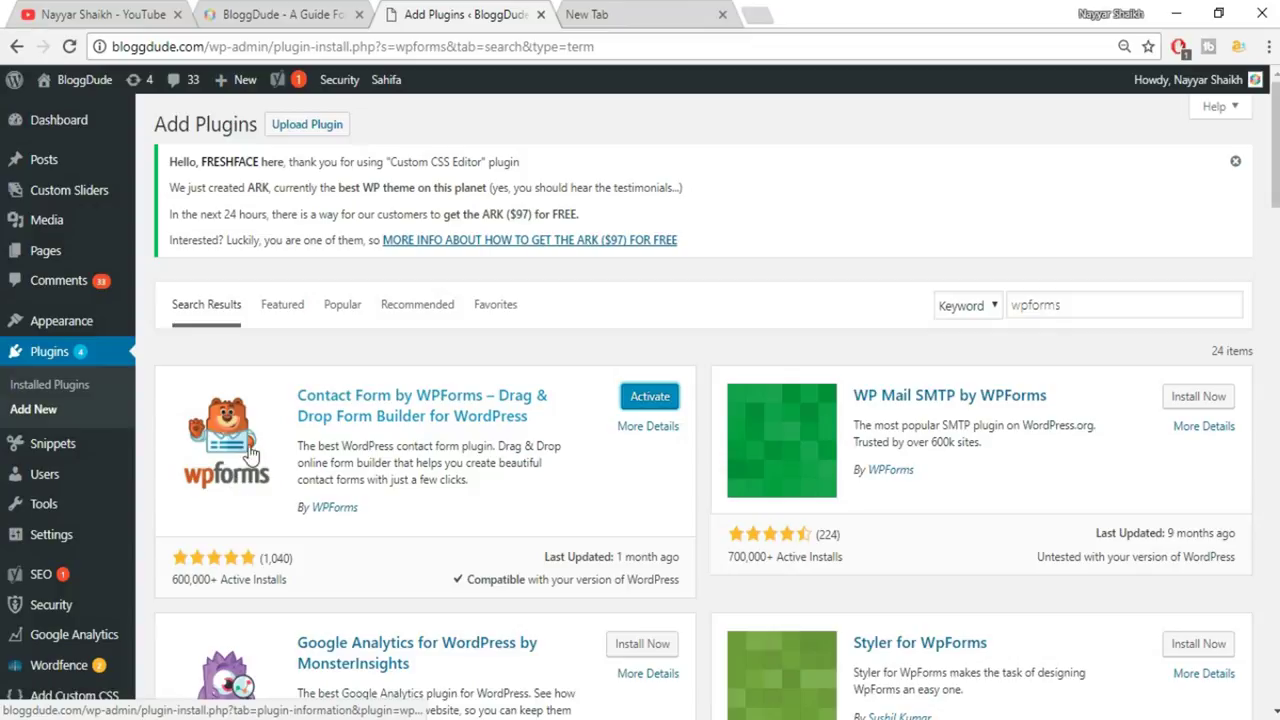
click(648, 399)
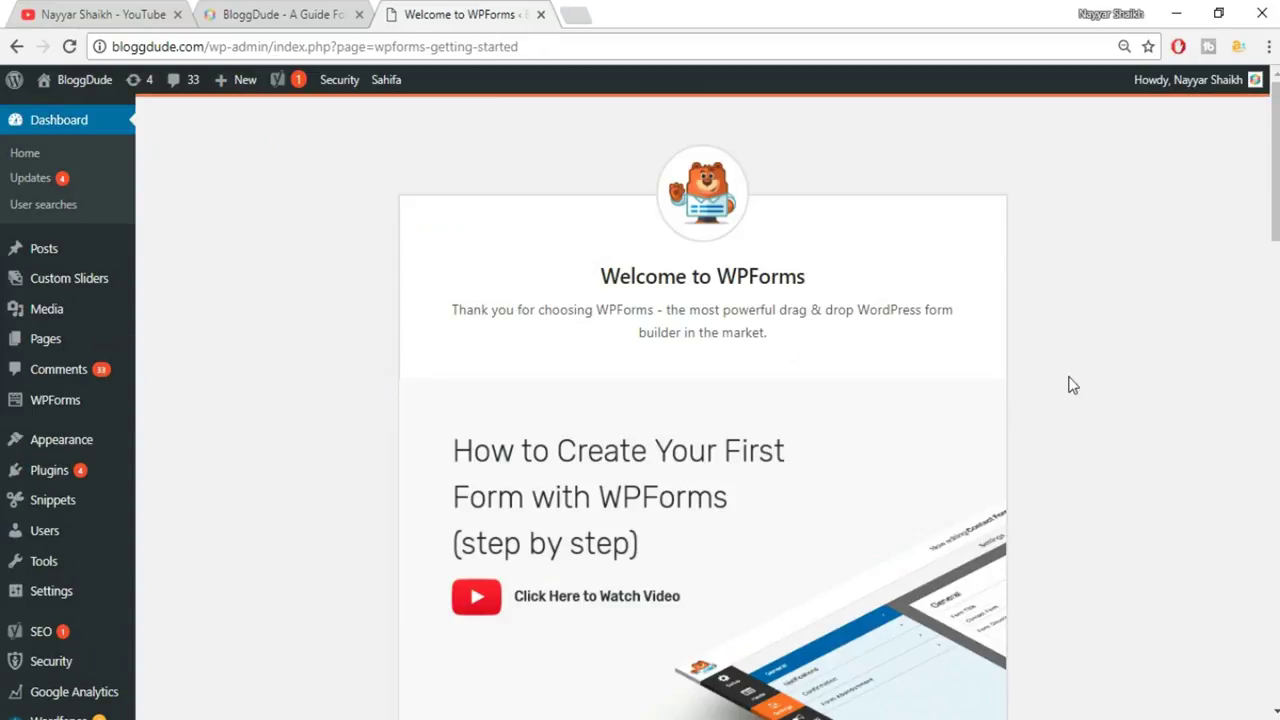
Look over the Welcome to WPForms page and start a new form from WPForms Add New.
scroll(1043, 377, down, 10)
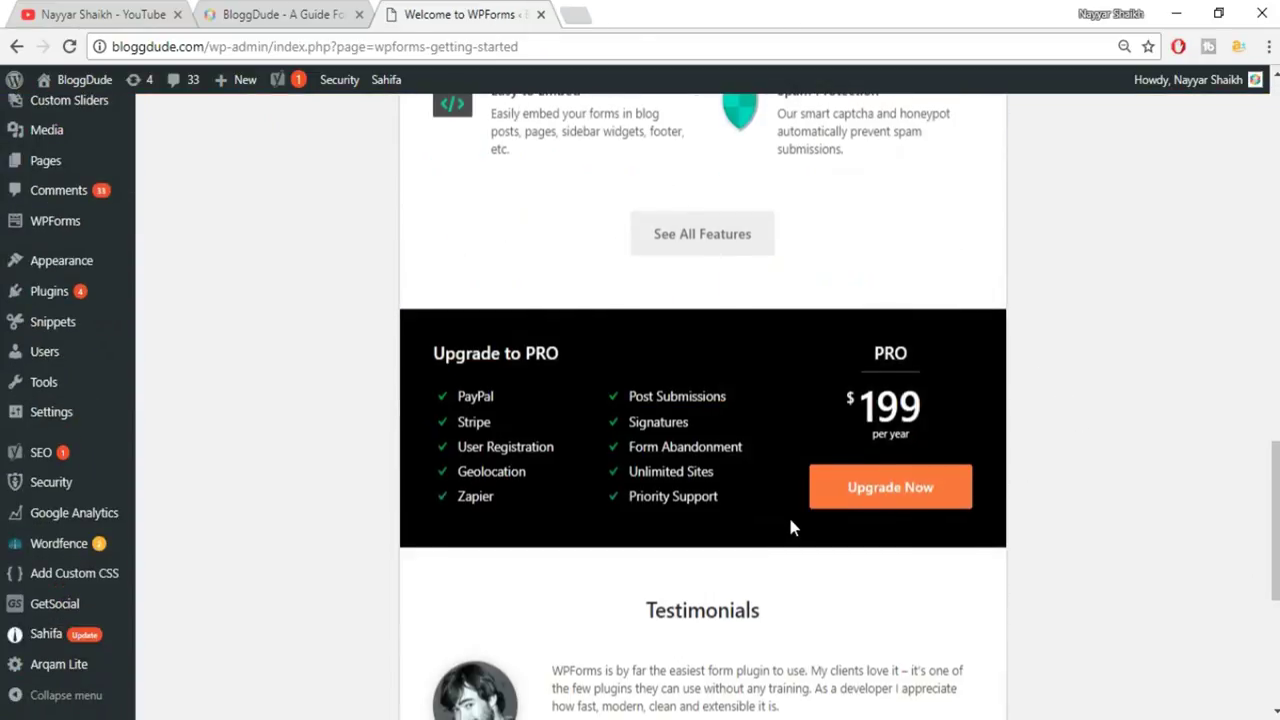
scroll(931, 500, up, 10)
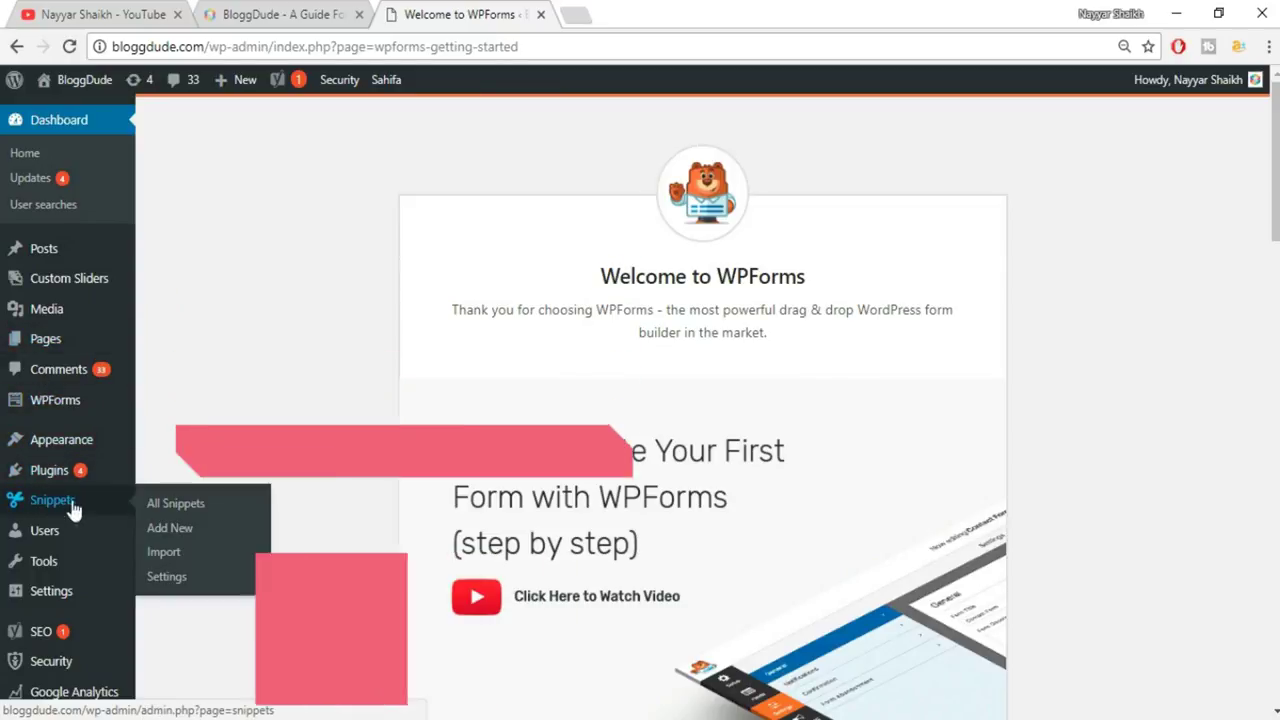
mouse_move(48, 405)
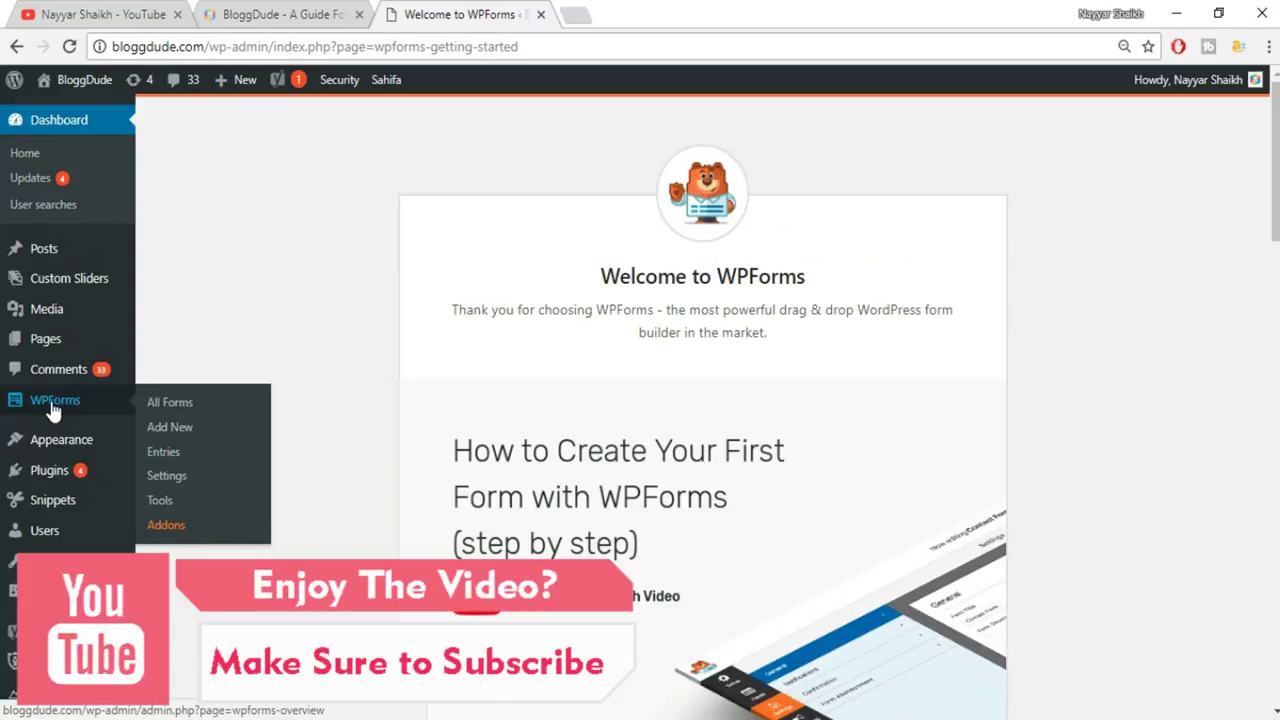
click(172, 427)
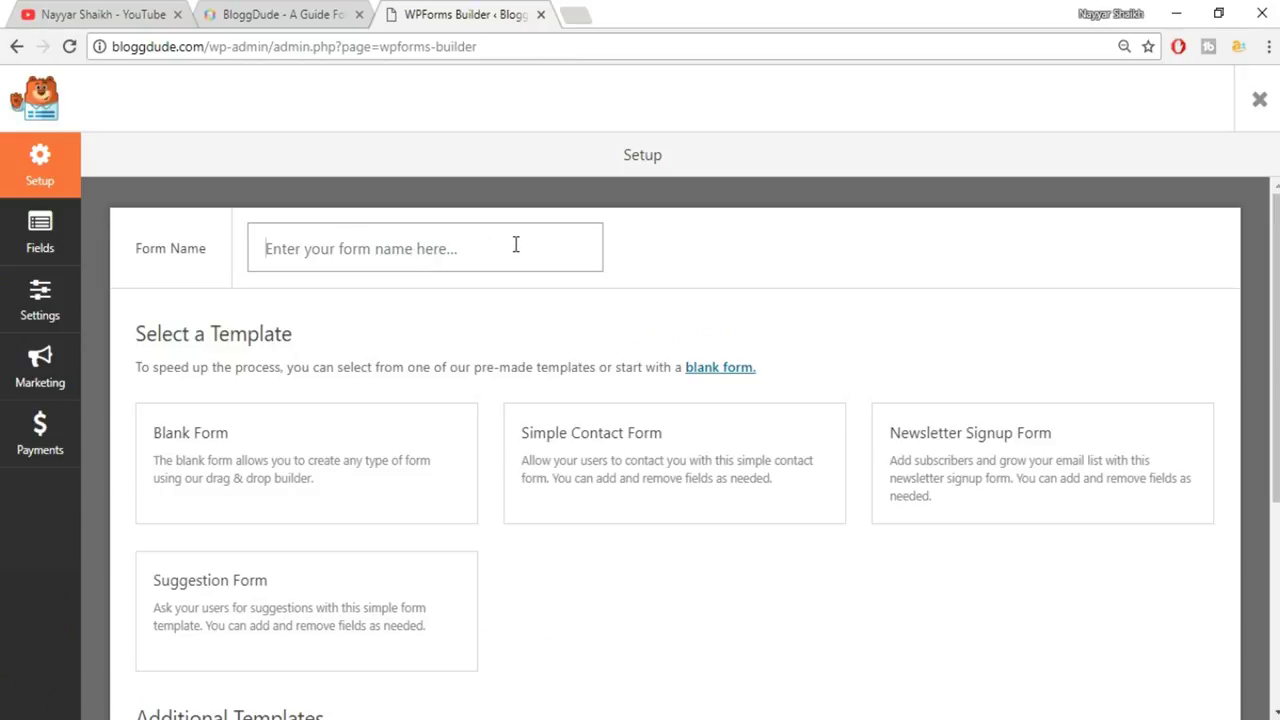
Enter a form name, browse the templates, and create a form from Simple Contact Form.
text(Form 1)
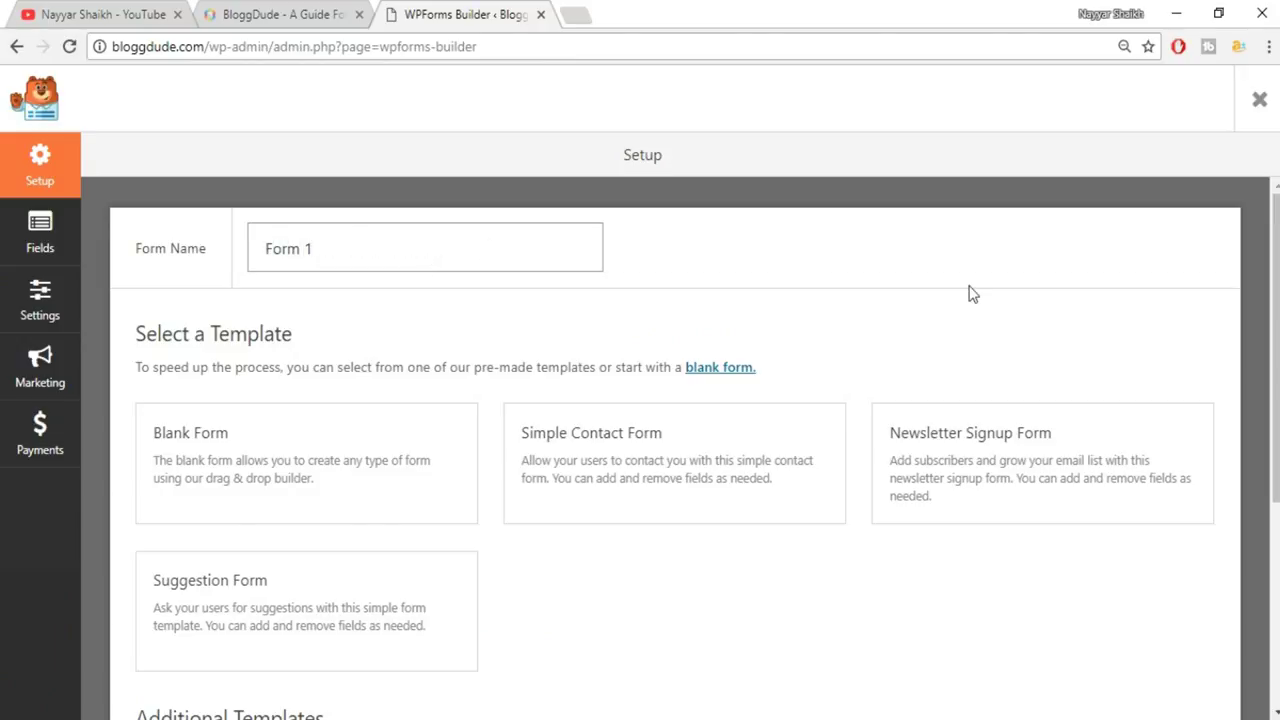
scroll(973, 294, down, 1)
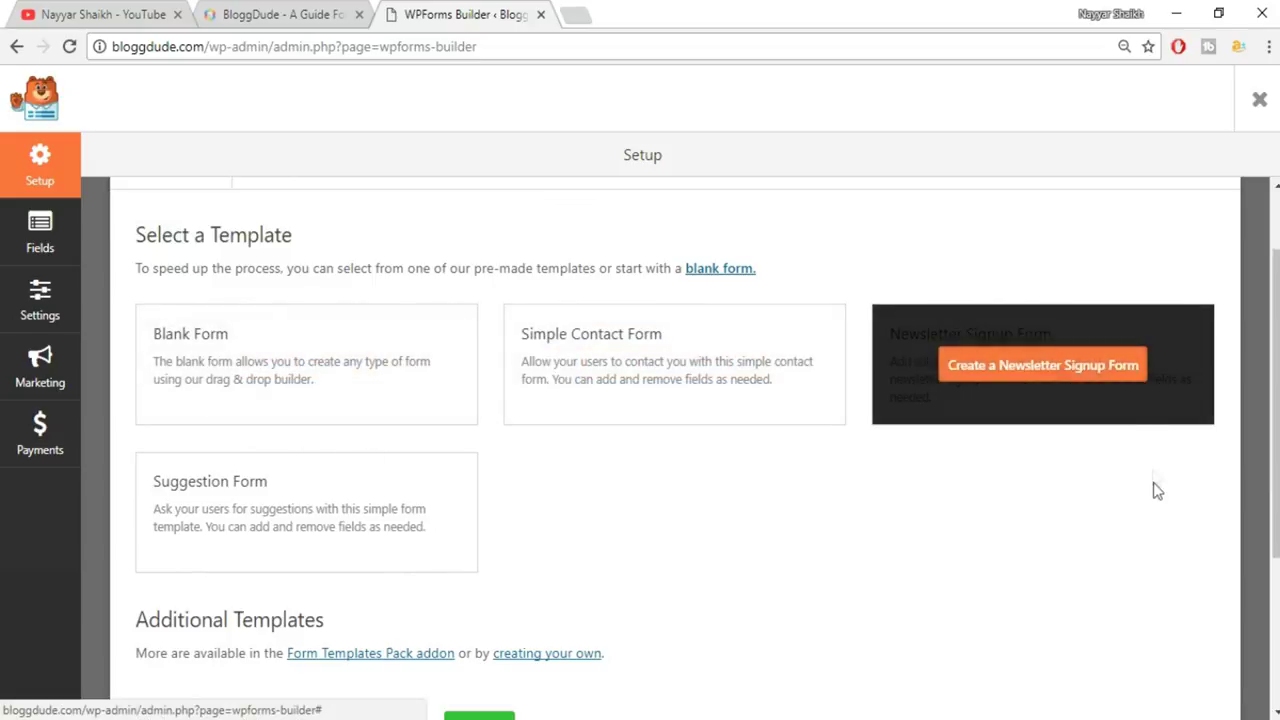
scroll(1036, 462, down, 1)
scroll(1036, 462, down, 3)
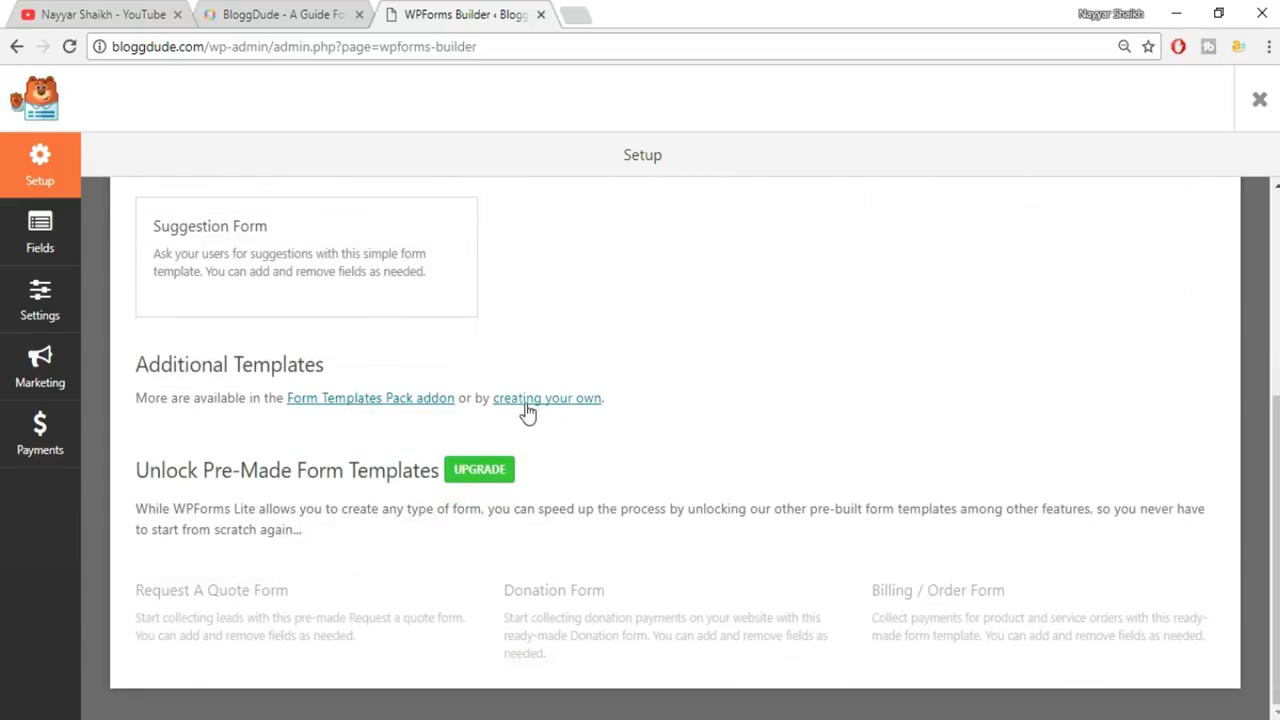
scroll(905, 408, up, 4)
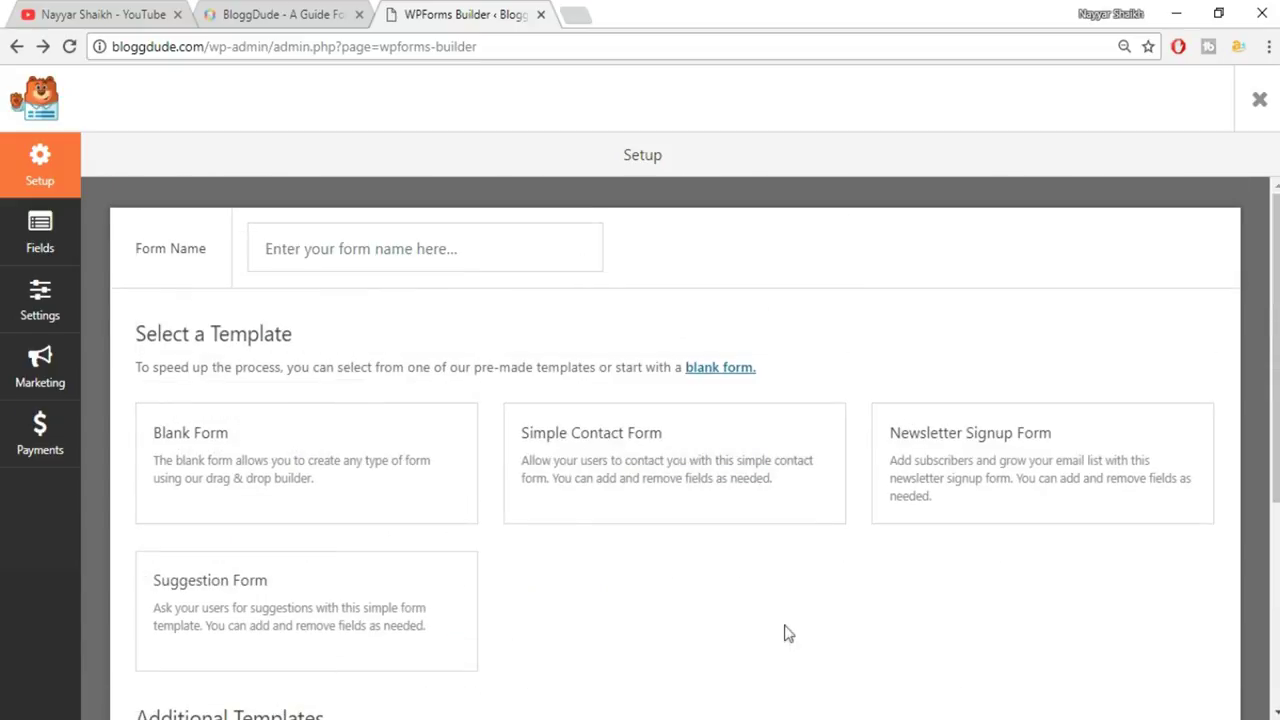
mouse_move(669, 492)
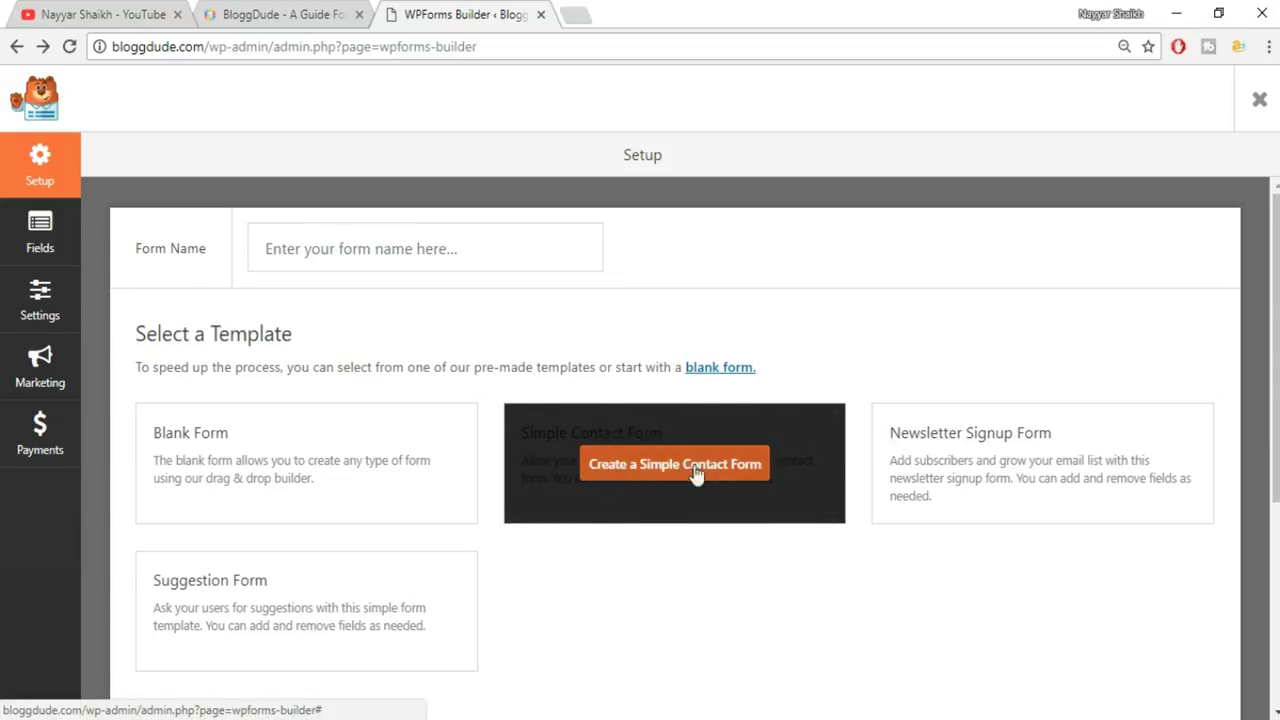
click(656, 470)
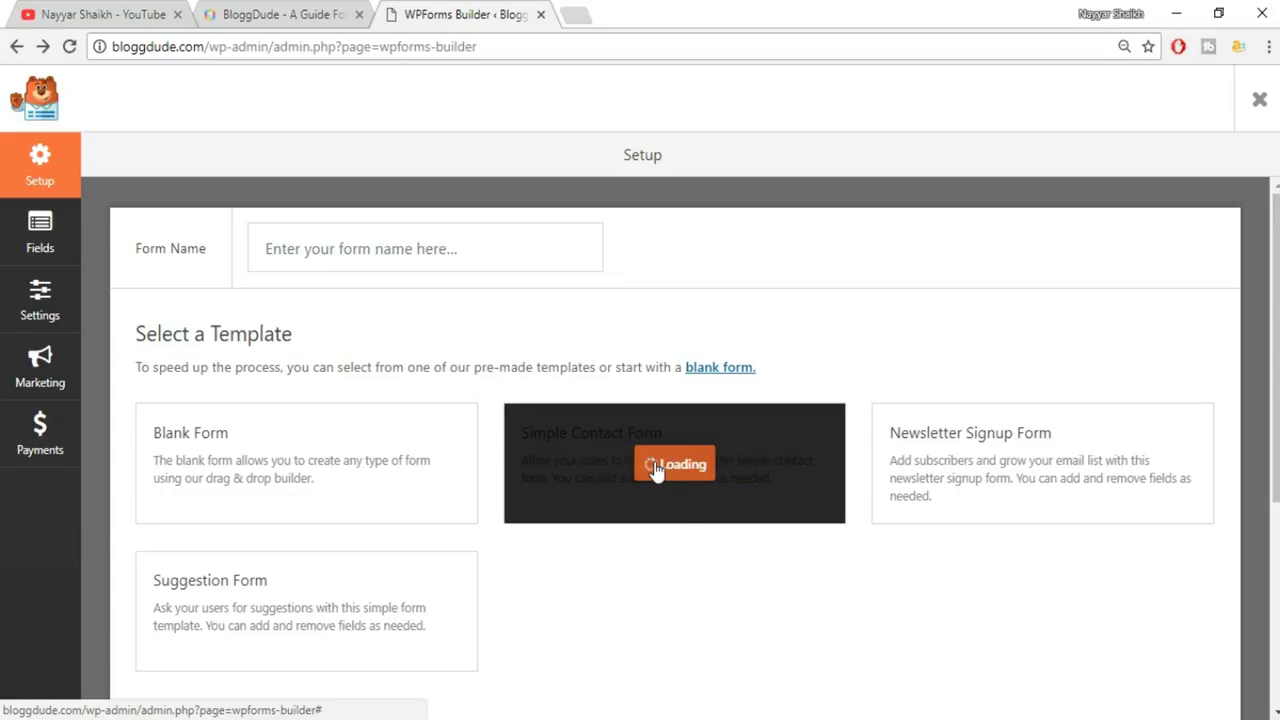
Delete the Comment or Message field, add a Paragraph Text field, and select the Name field.
scroll(925, 440, down, 1)
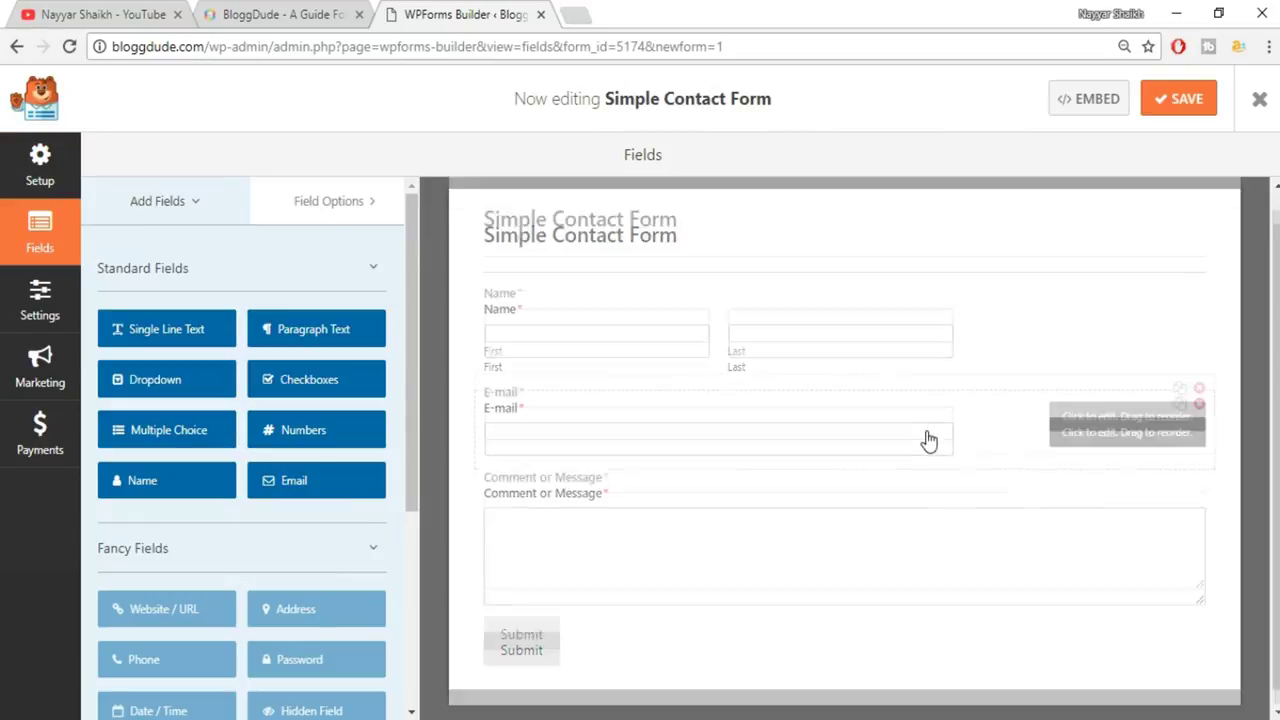
scroll(900, 470, up, 1)
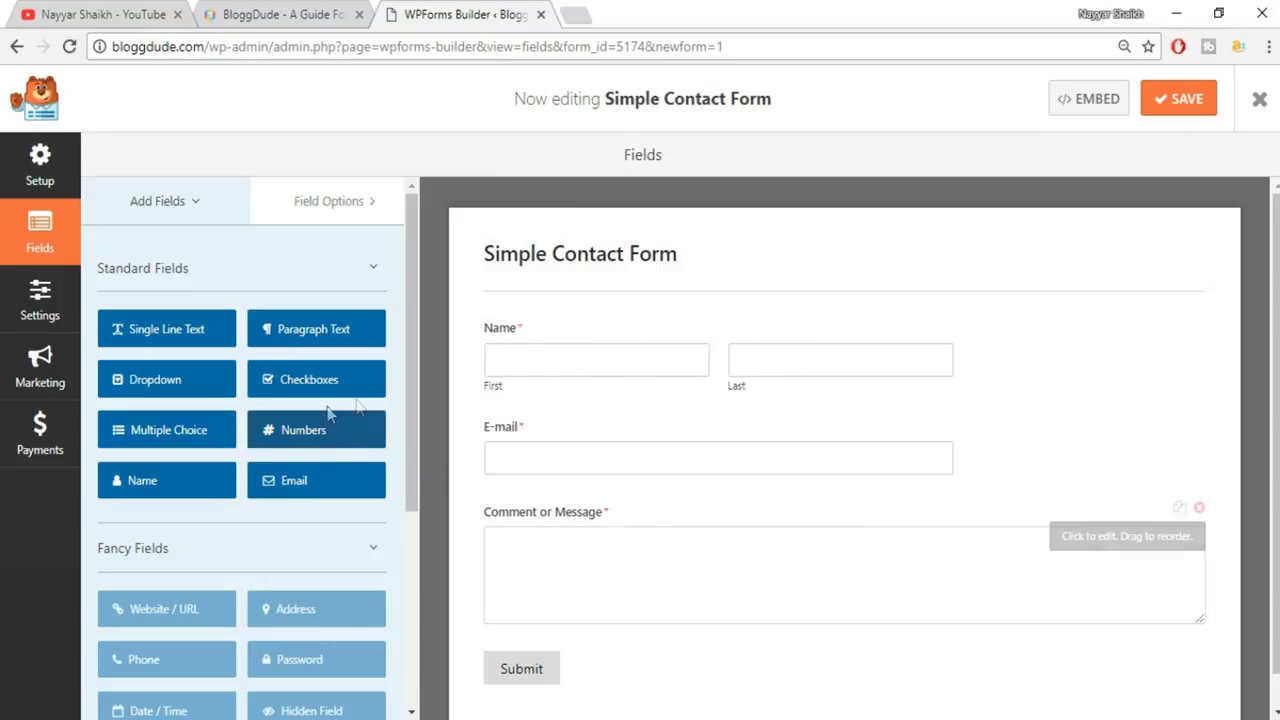
scroll(628, 570, down, 1)
scroll(660, 595, up, 1)
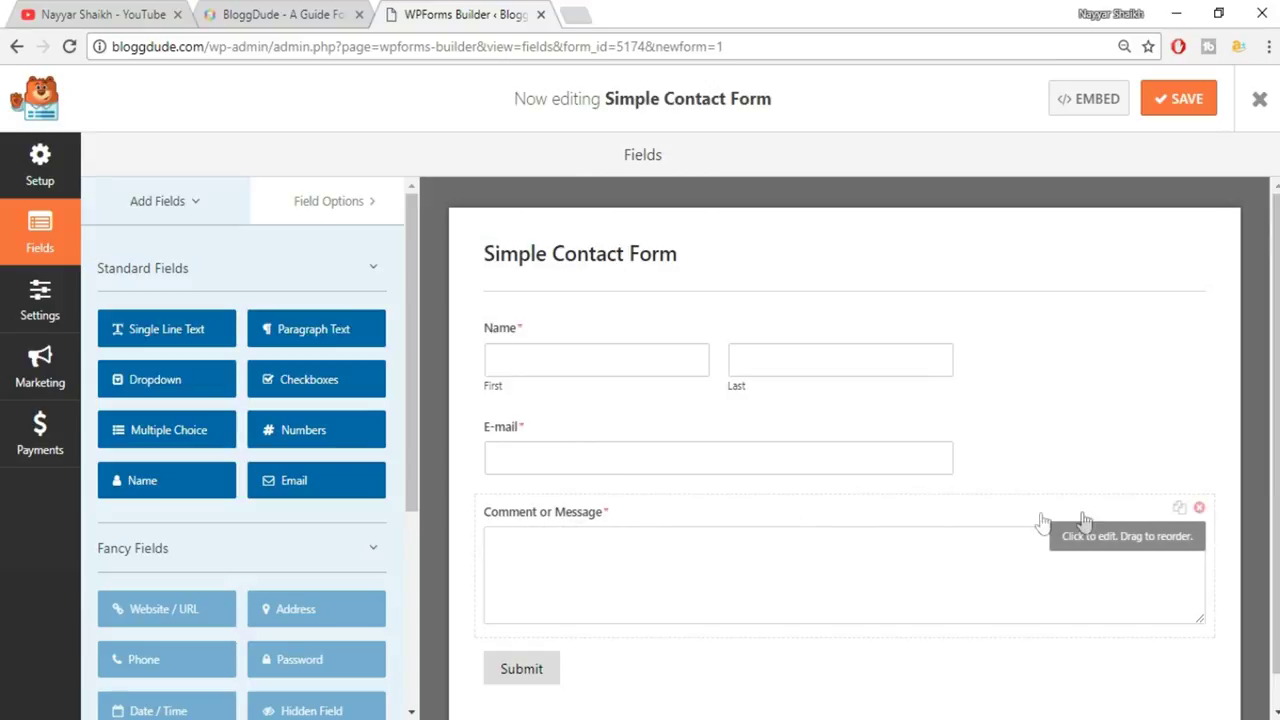
click(1199, 509)
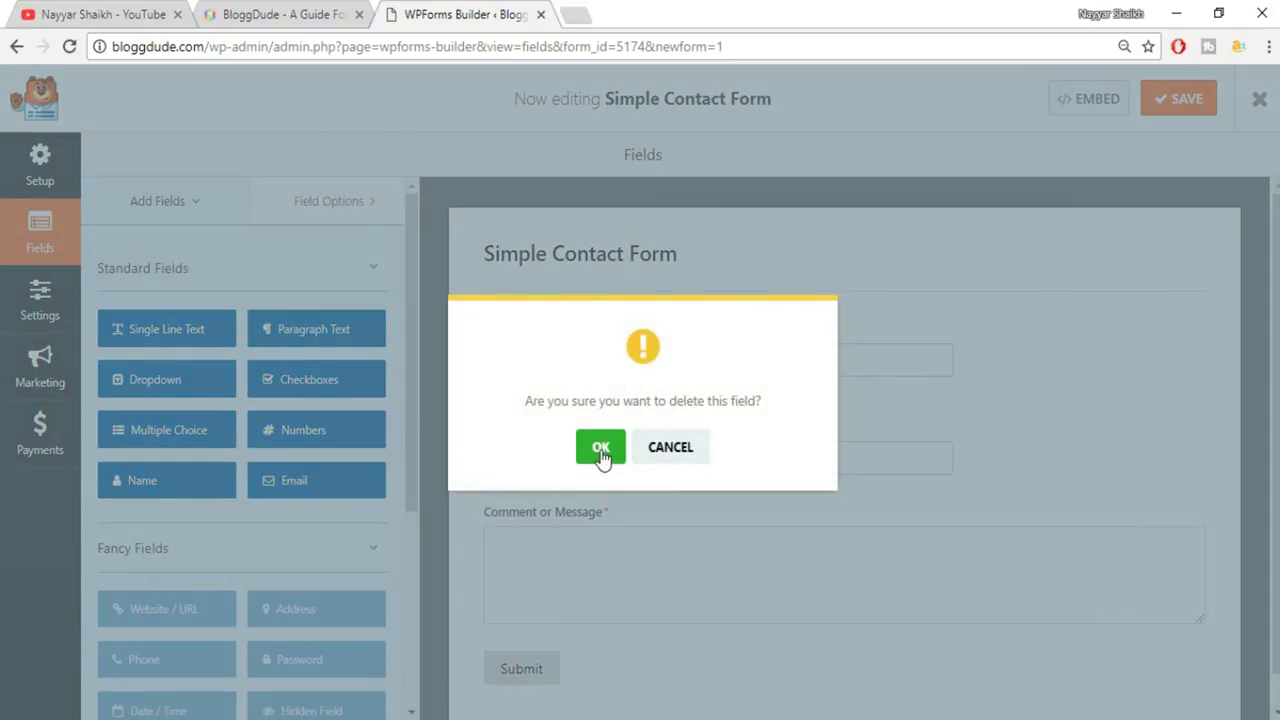
click(601, 450)
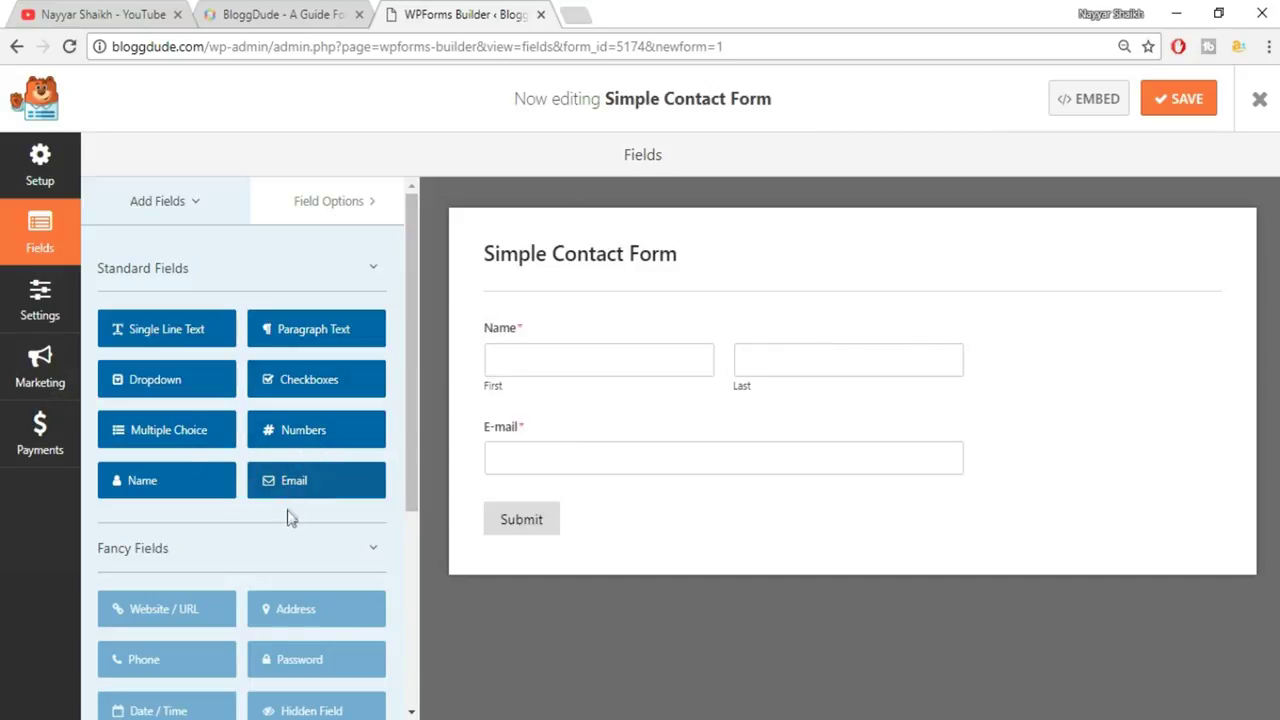
click(322, 343)
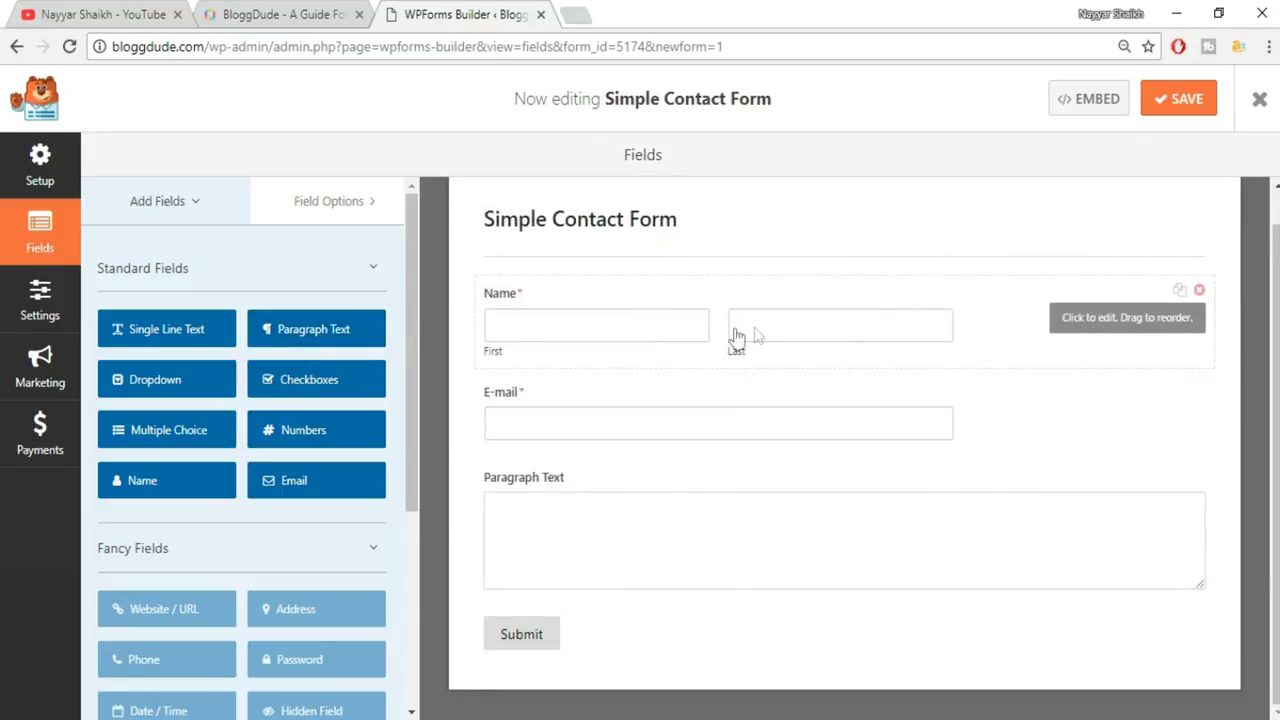
click(1122, 335)
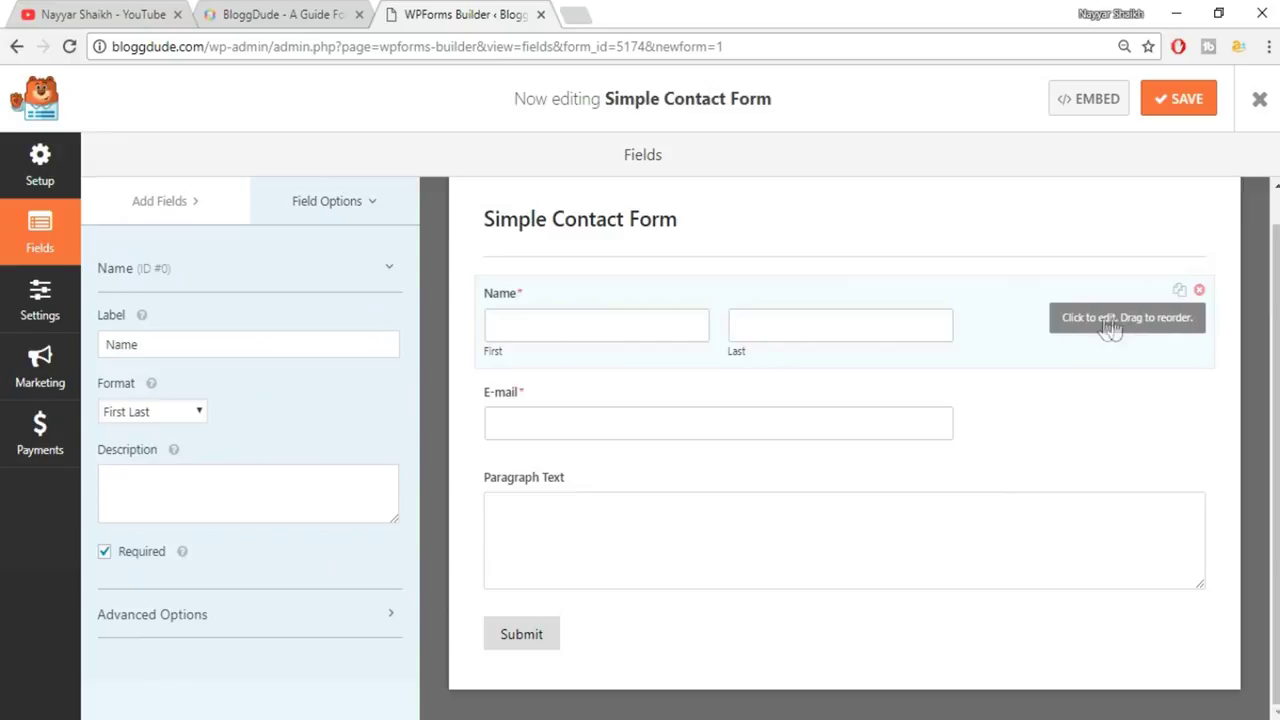
Set the Name field to the Simple single-box format and toggle its Required setting.
click(186, 414)
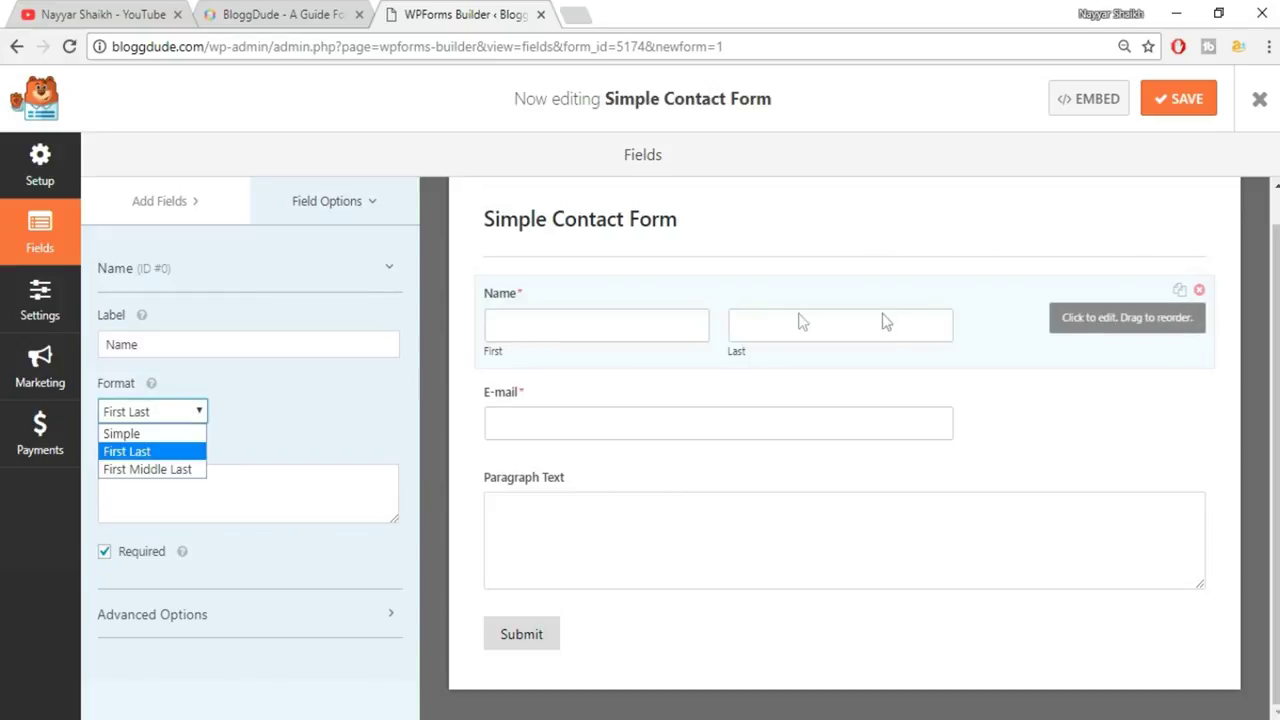
click(143, 436)
click(143, 436)
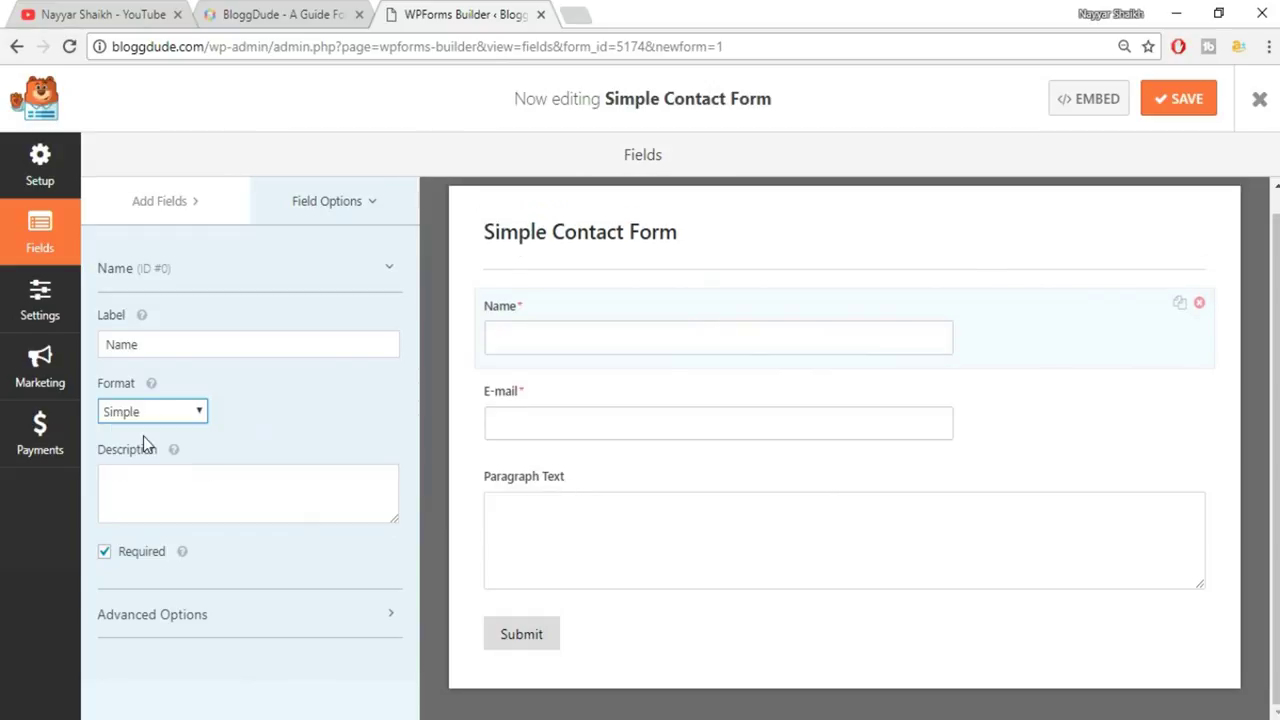
click(168, 411)
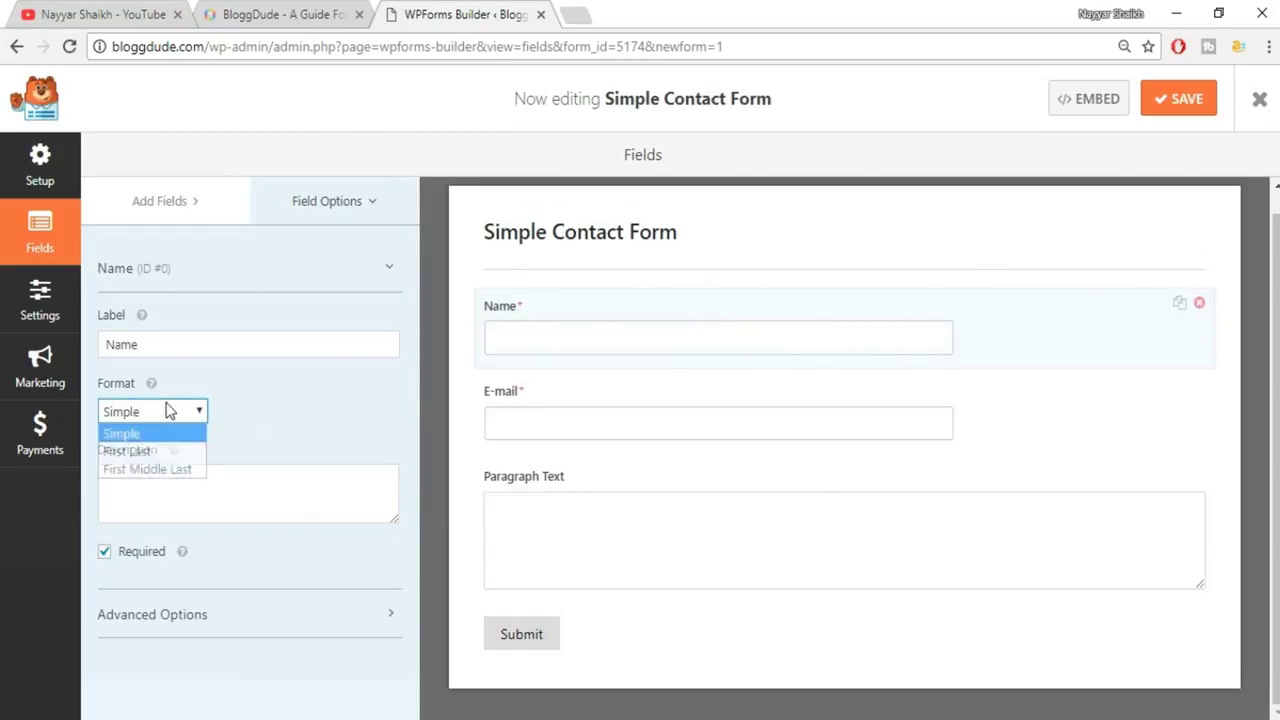
click(157, 472)
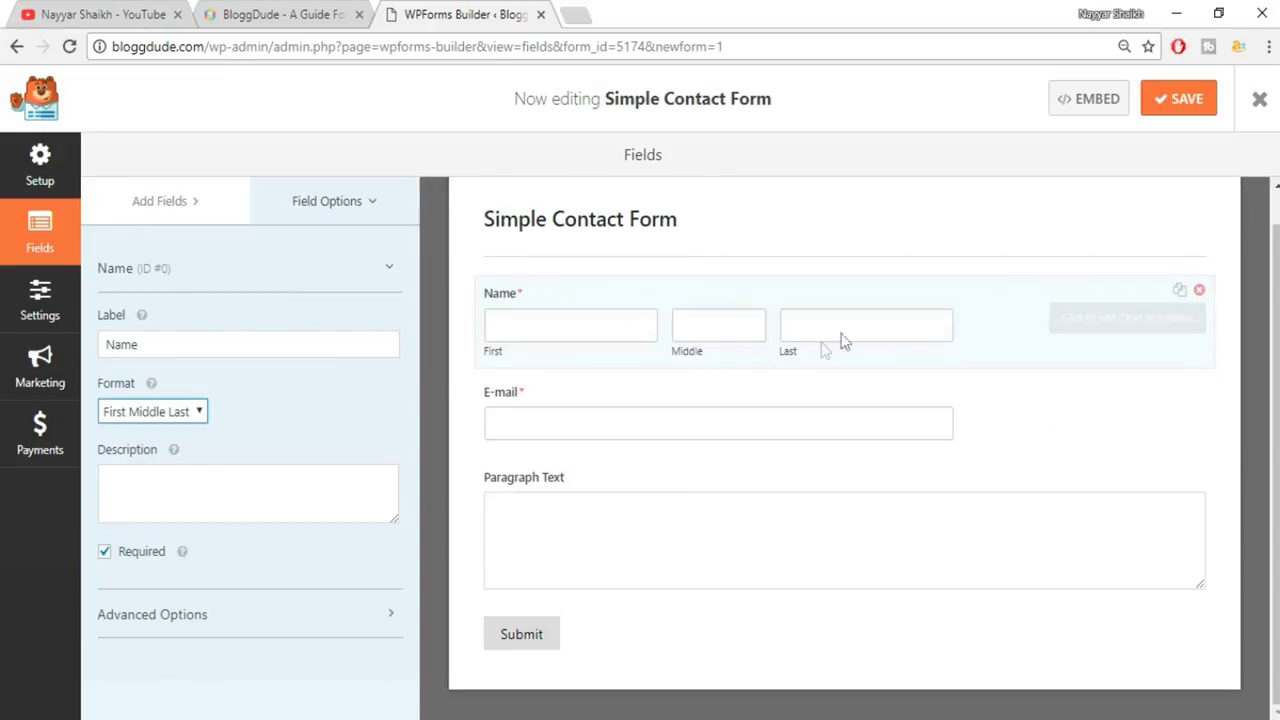
click(203, 419)
click(143, 436)
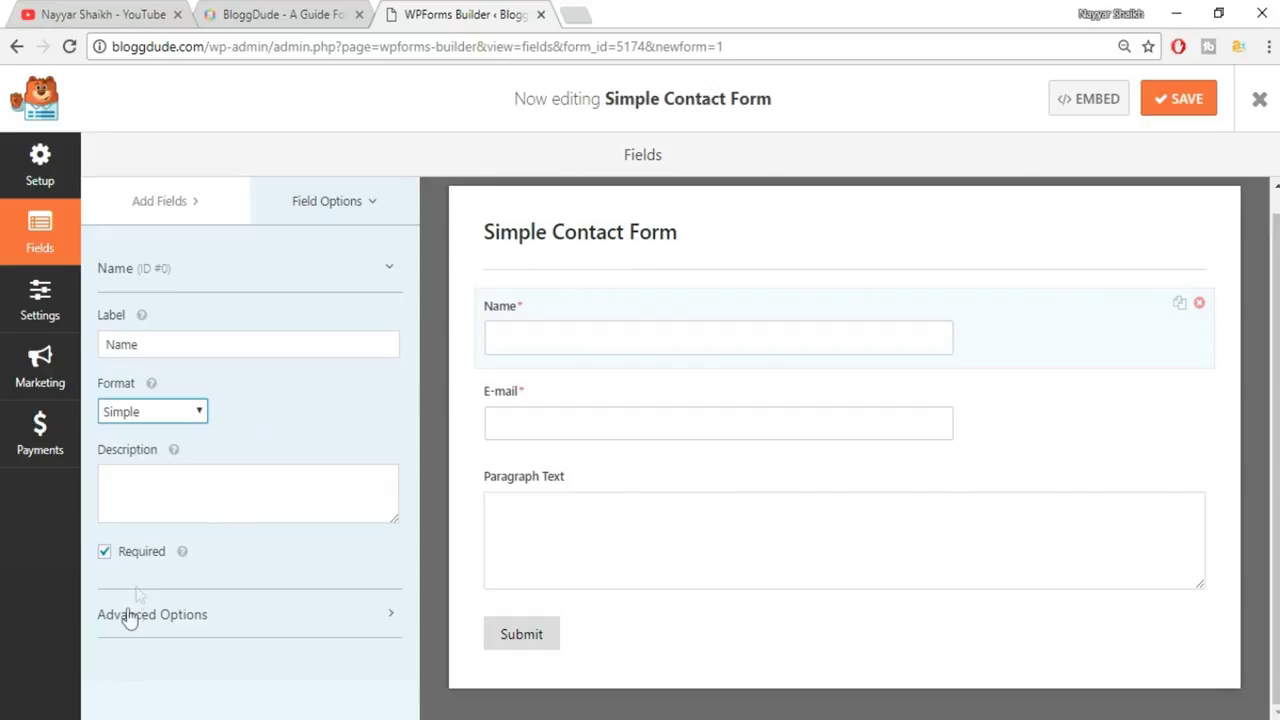
click(105, 553)
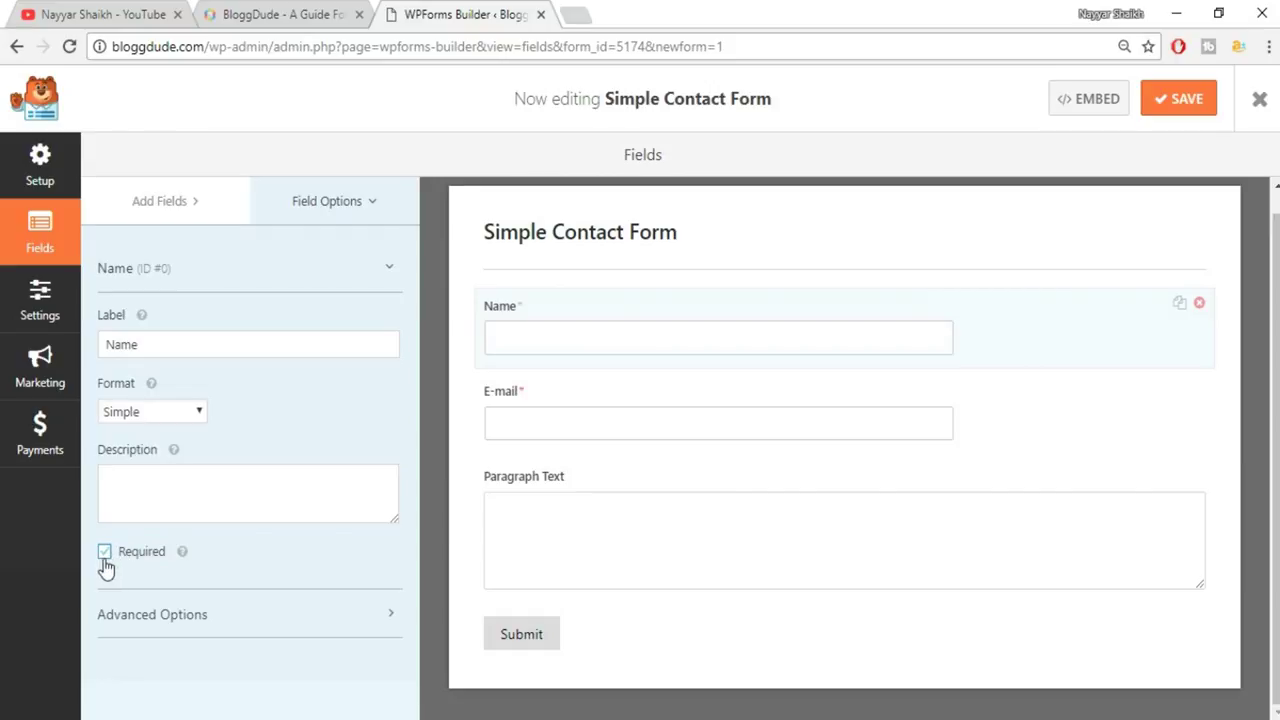
Give the Name field Small size and the placeholder 'Enter Your Name'.
click(195, 621)
scroll(286, 597, down, 3)
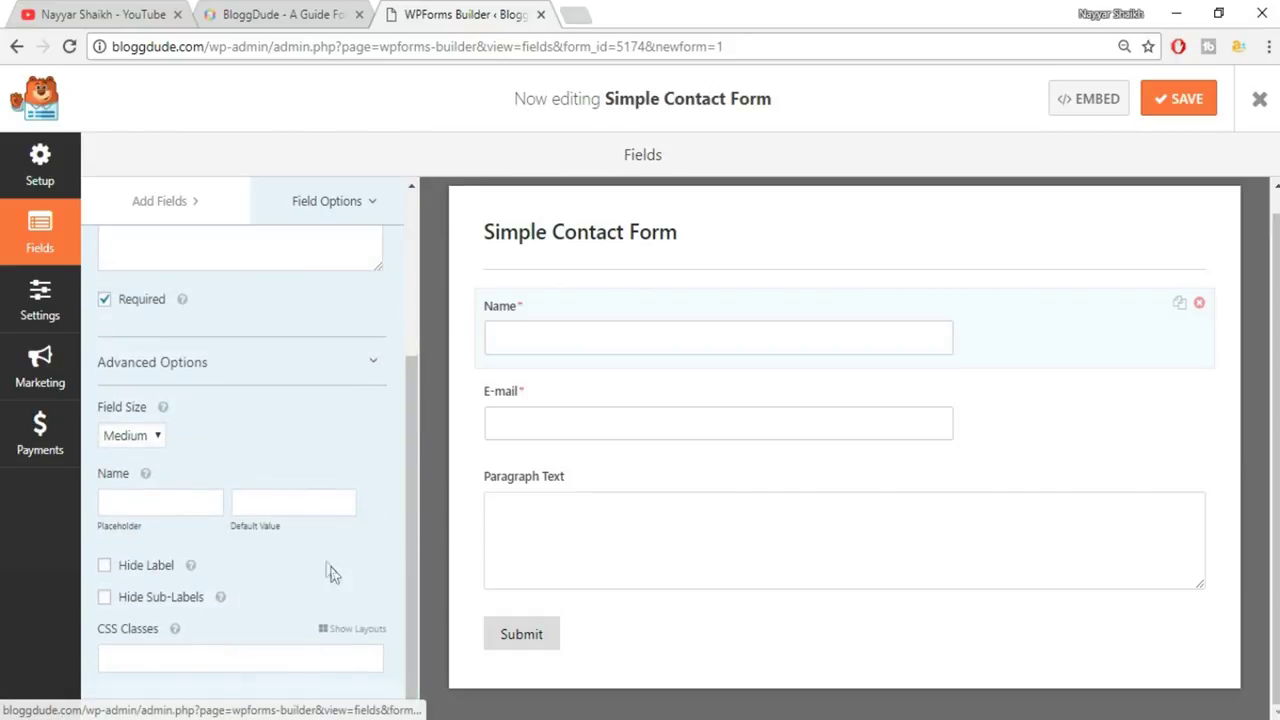
click(155, 436)
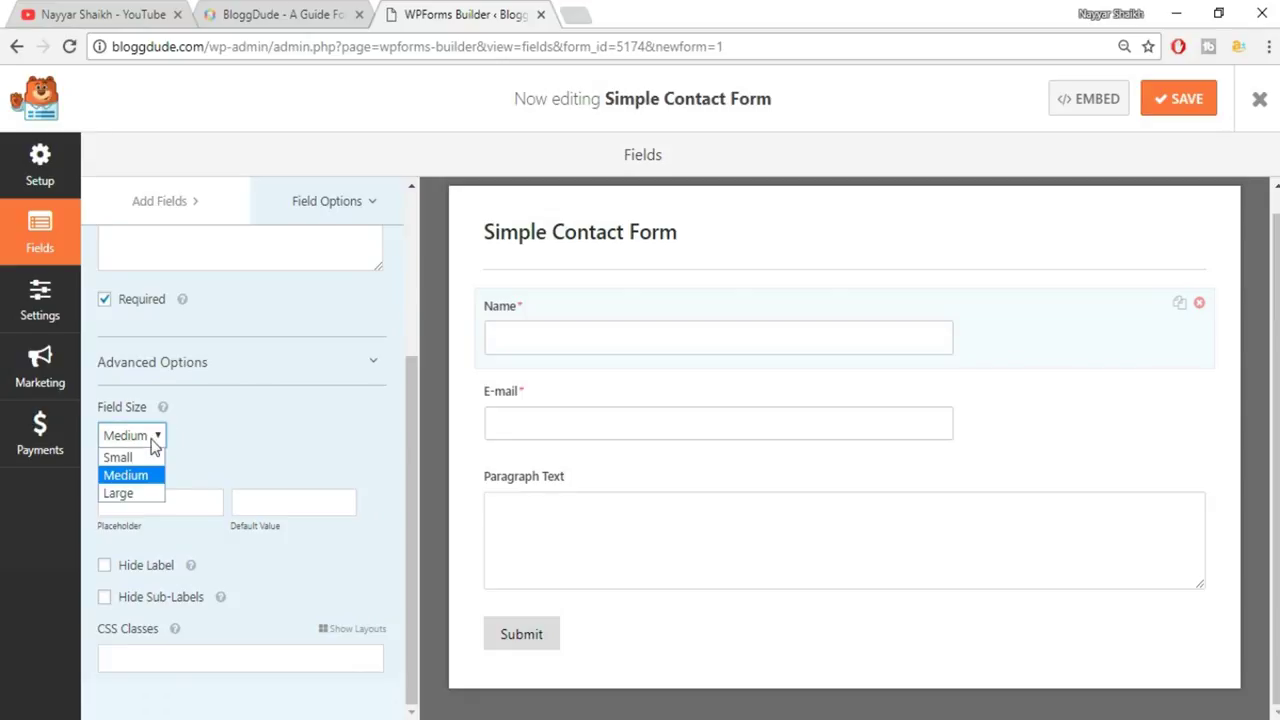
click(137, 453)
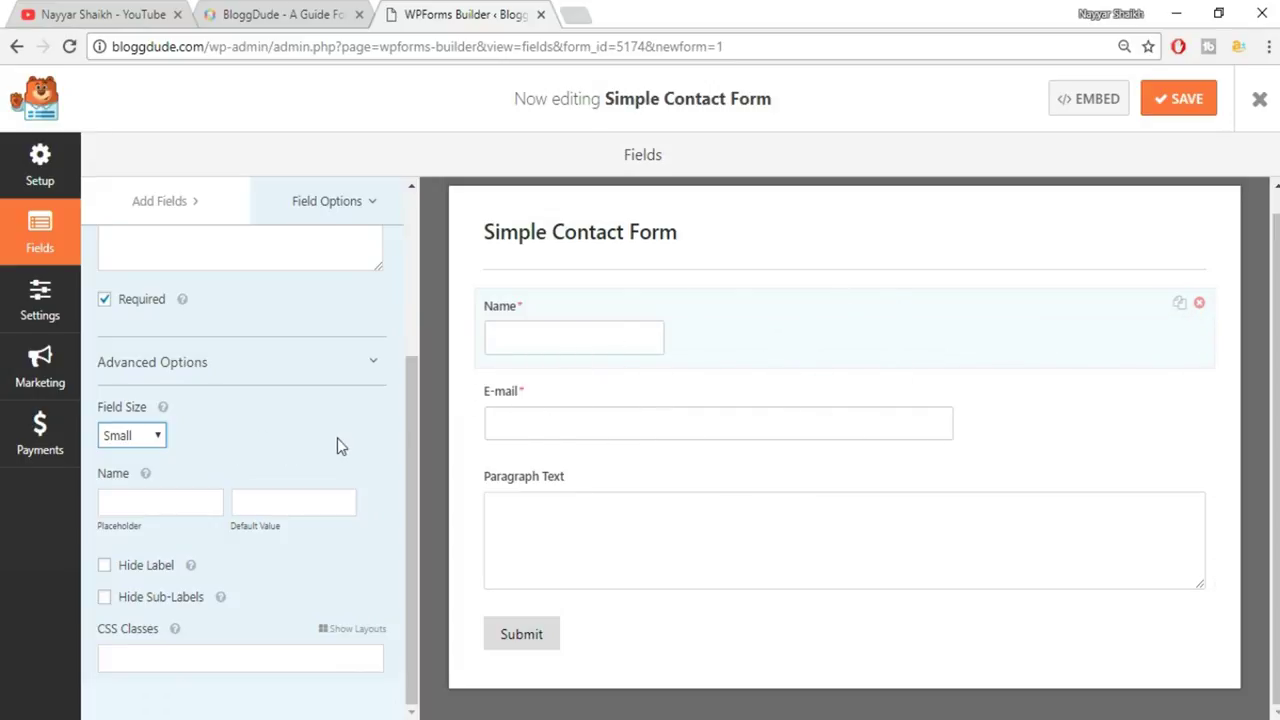
click(180, 506)
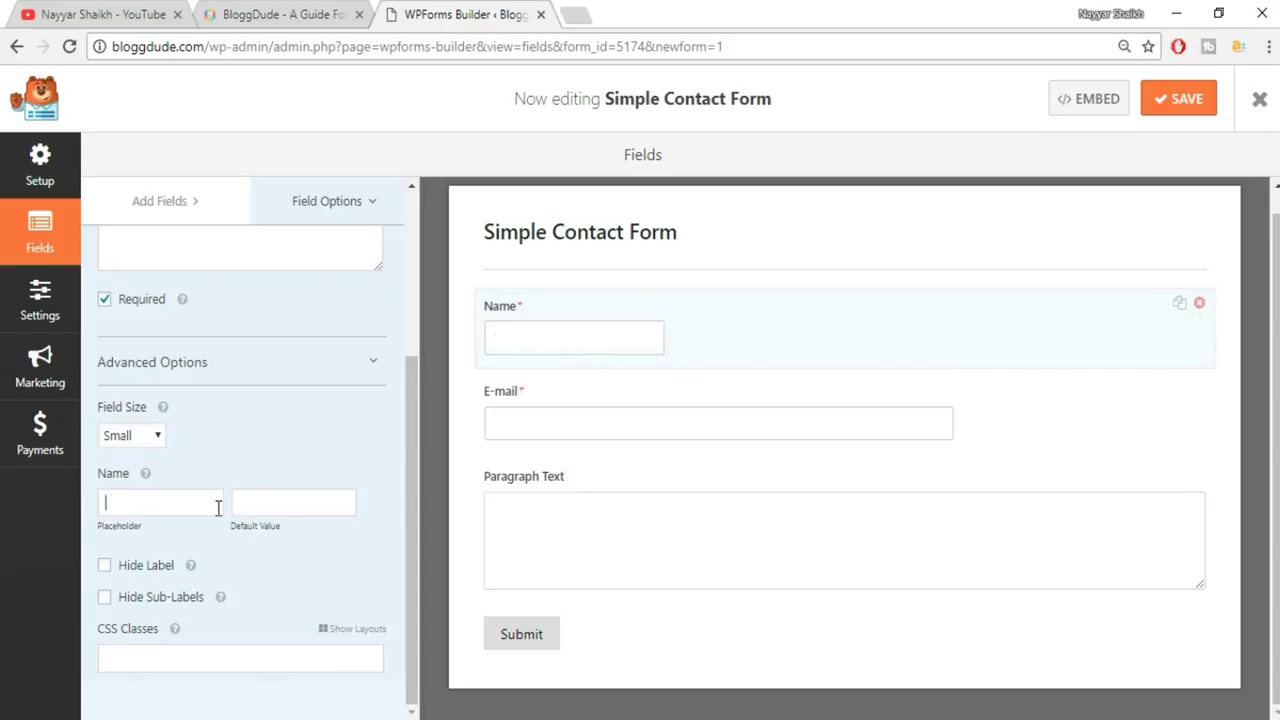
text(ter Your Name)
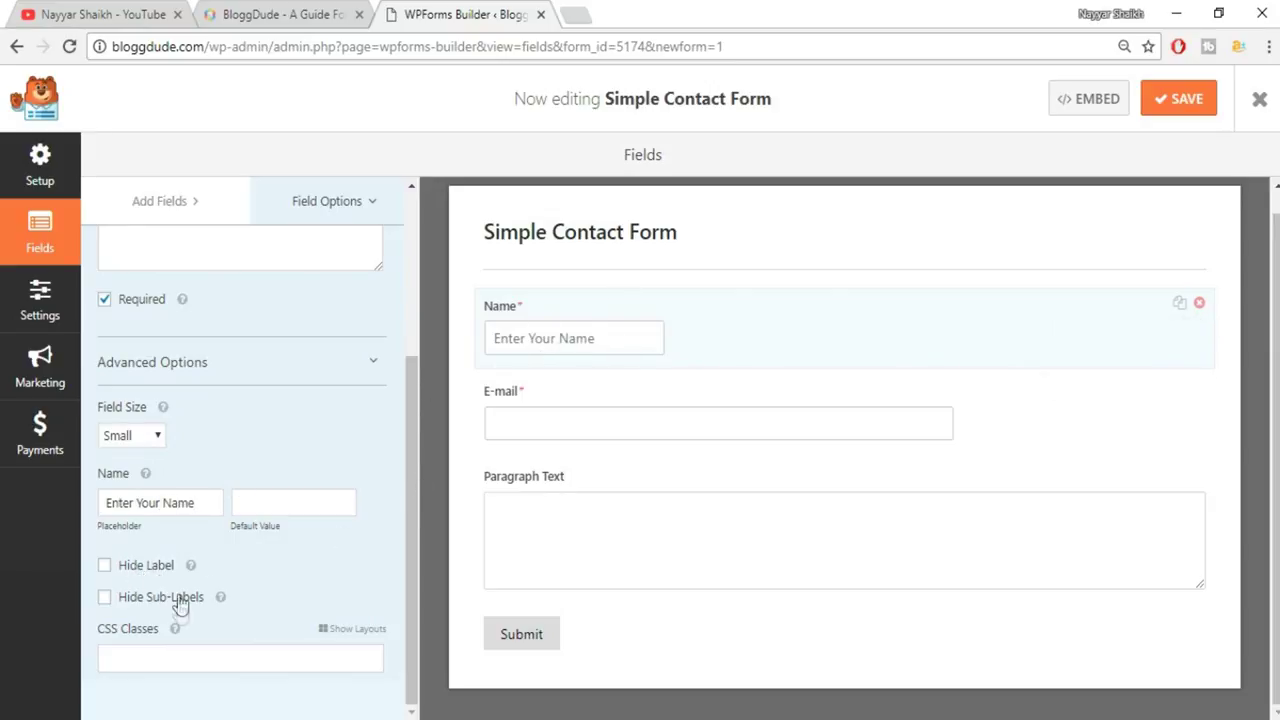
click(200, 655)
scroll(295, 600, up, 3)
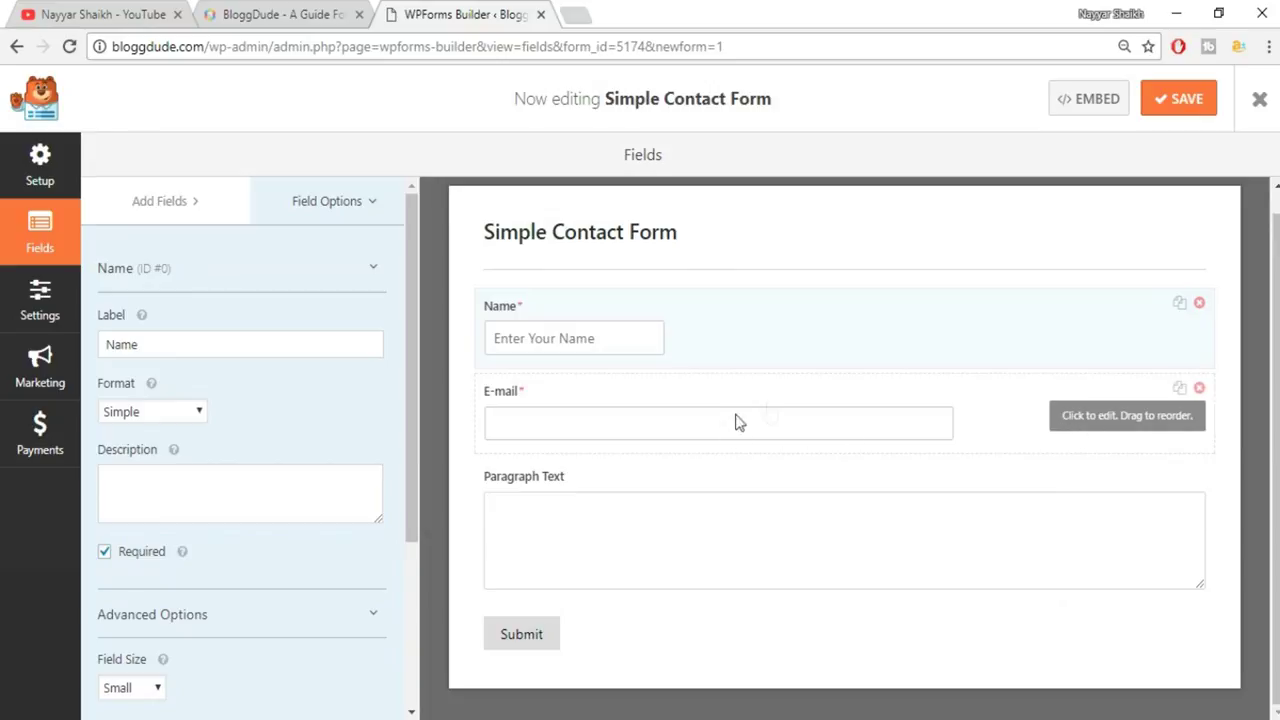
Relabel the E-mail field 'Mail Address:' and add a description asking for the mail address.
click(1112, 428)
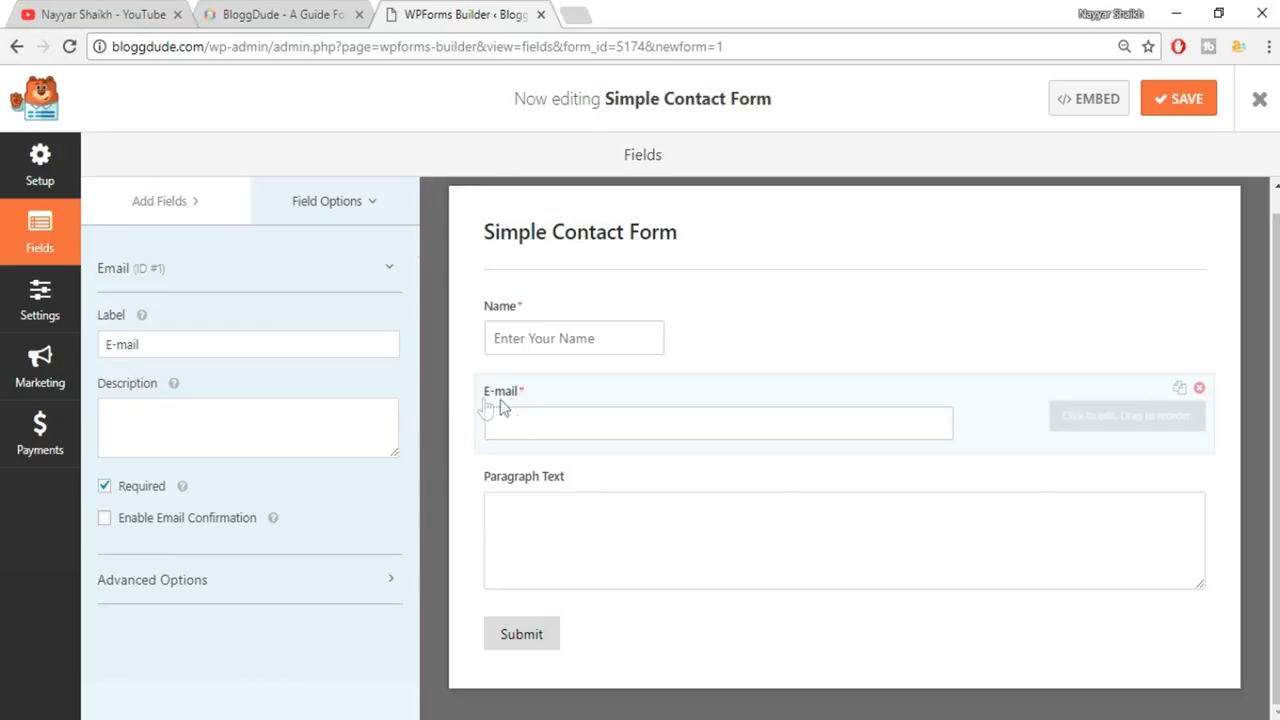
drag(198, 346, 110, 346)
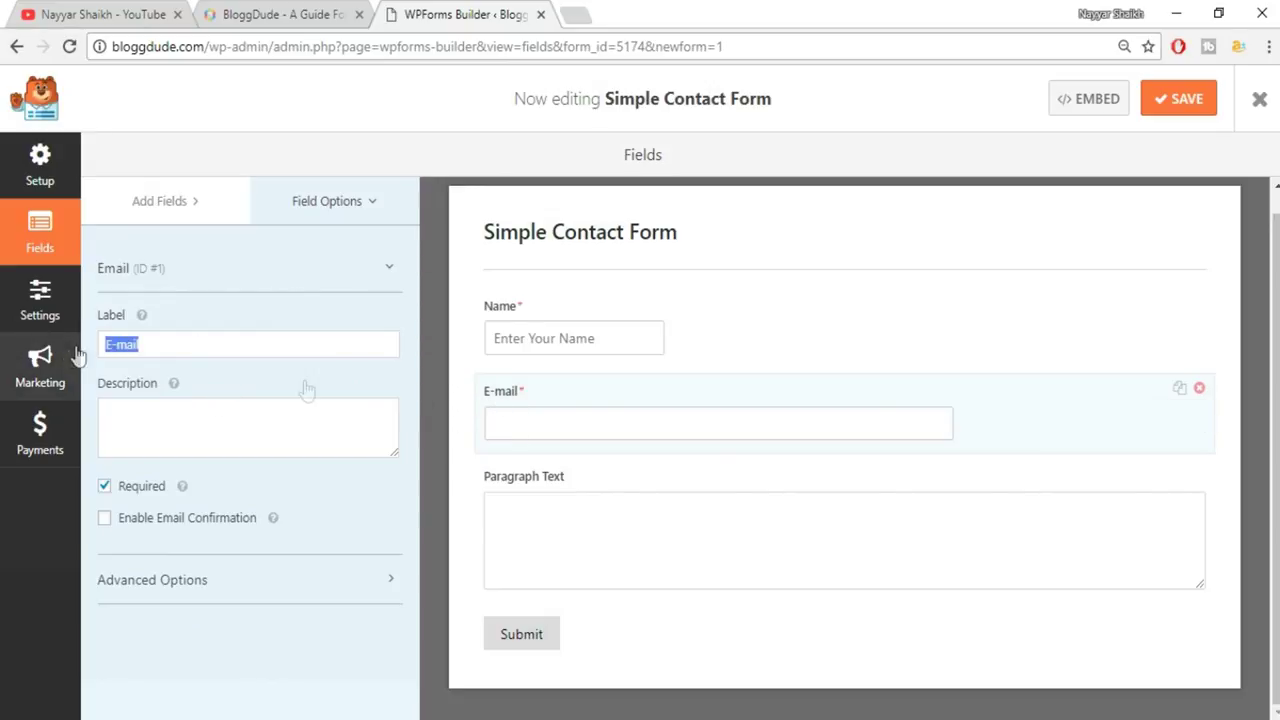
text(Ma)
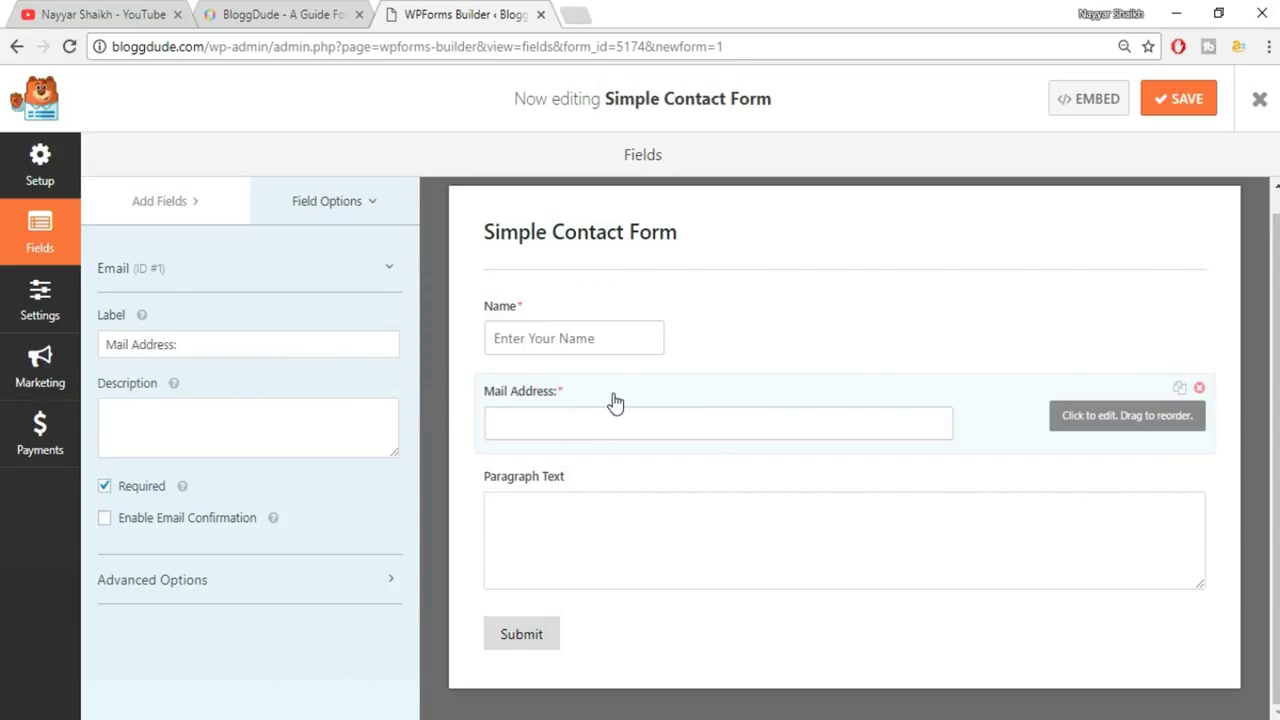
click(284, 440)
text(Please Enter)
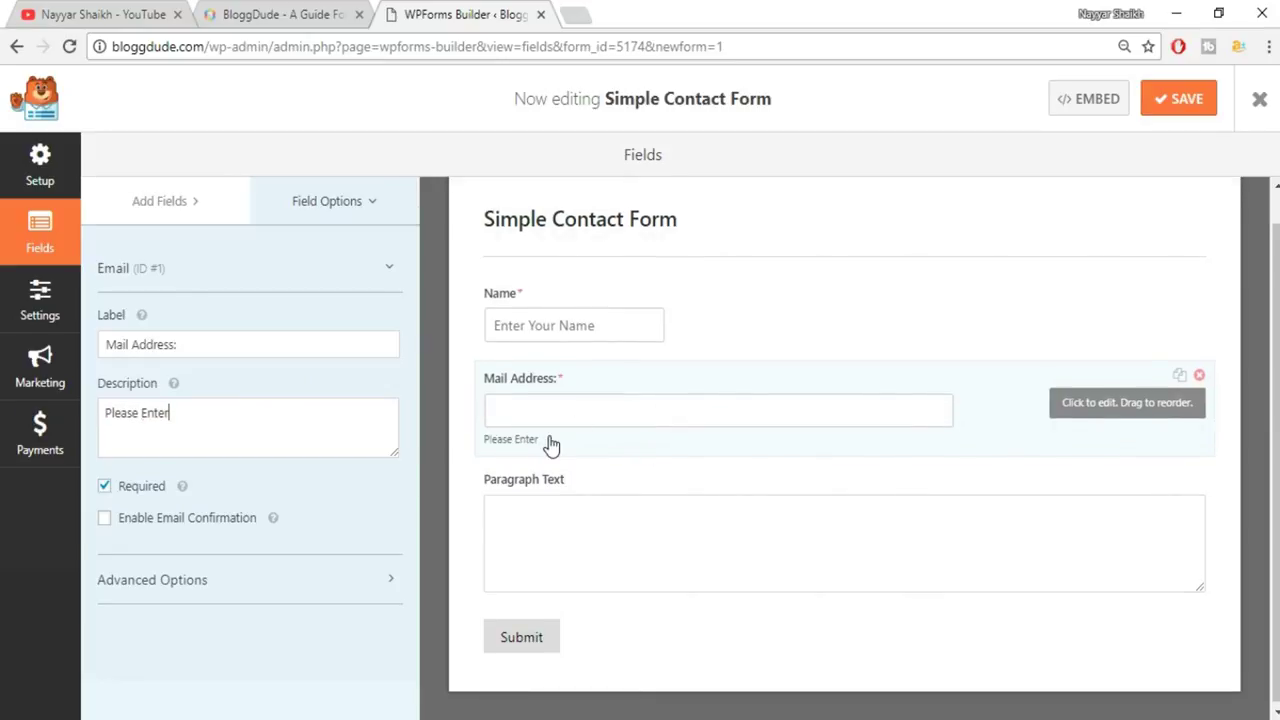
text(your Mail Address.)
Enable email confirmation, keep Medium size, and set the confirmation placeholder to 'Enter Code Here'.
click(145, 520)
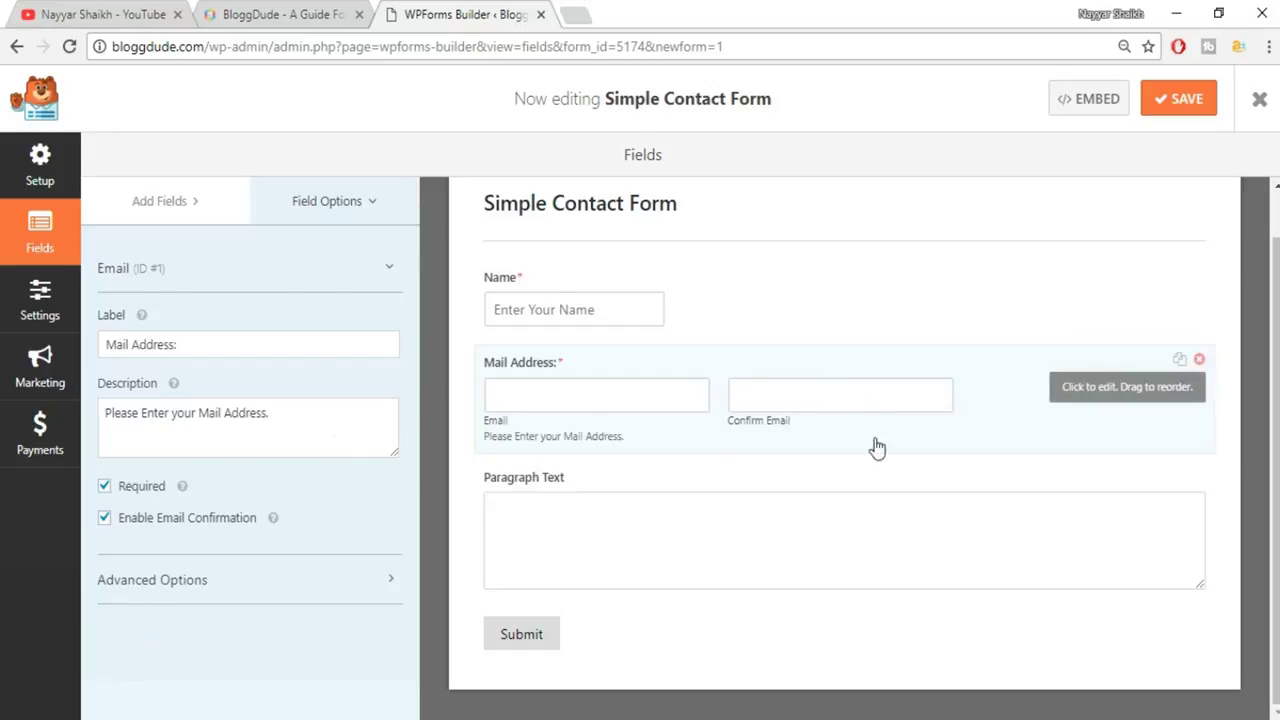
click(259, 594)
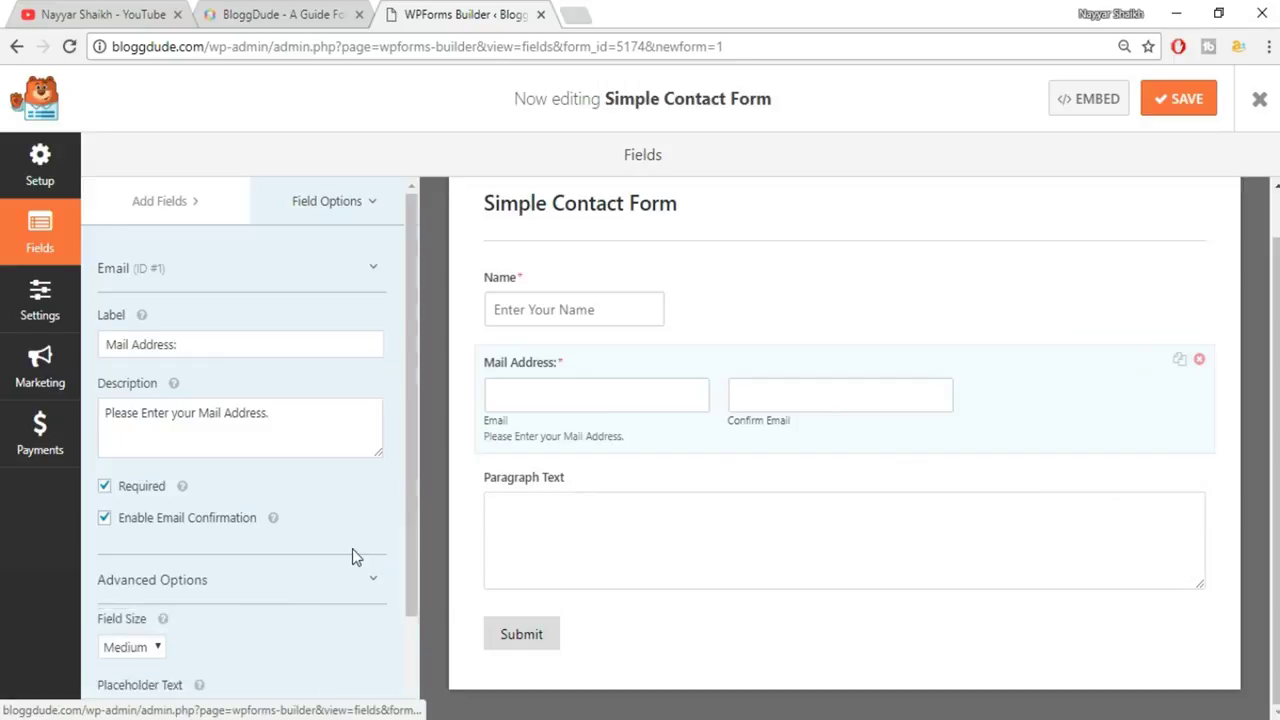
scroll(354, 551, down, 2)
click(141, 463)
click(137, 500)
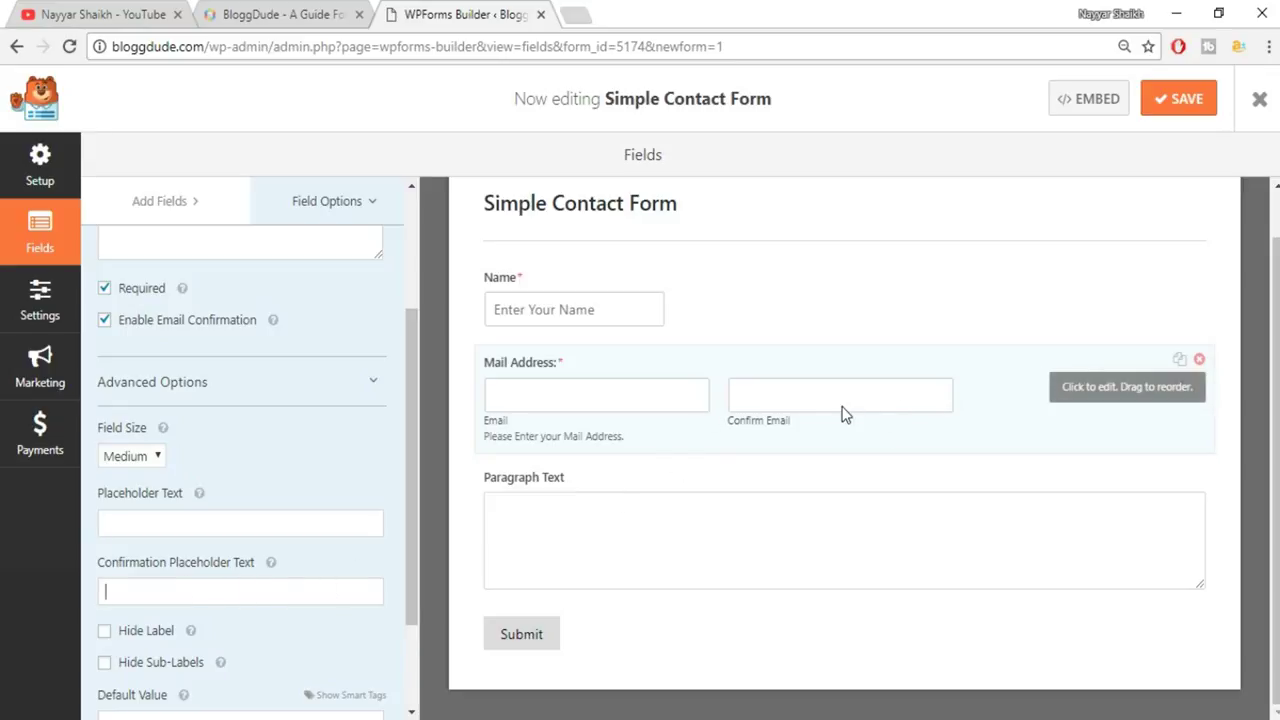
text(Enter Cod)
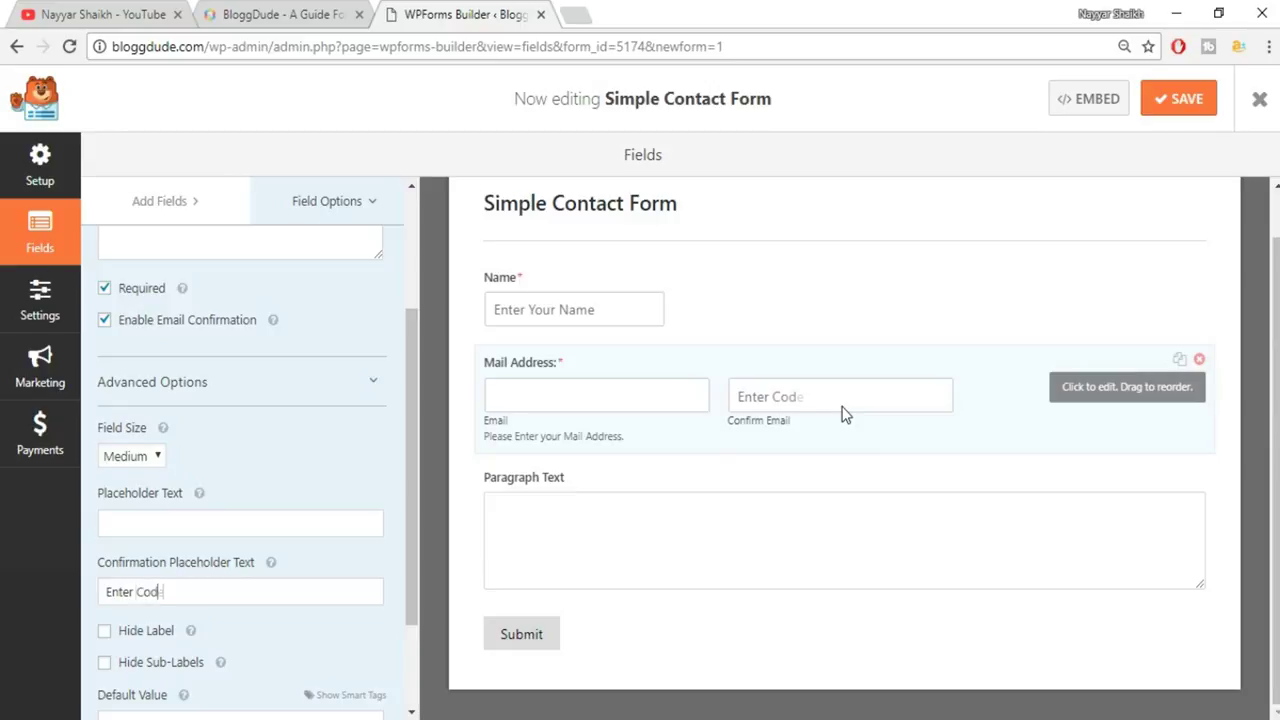
text(e Here)
scroll(408, 651, down, 2)
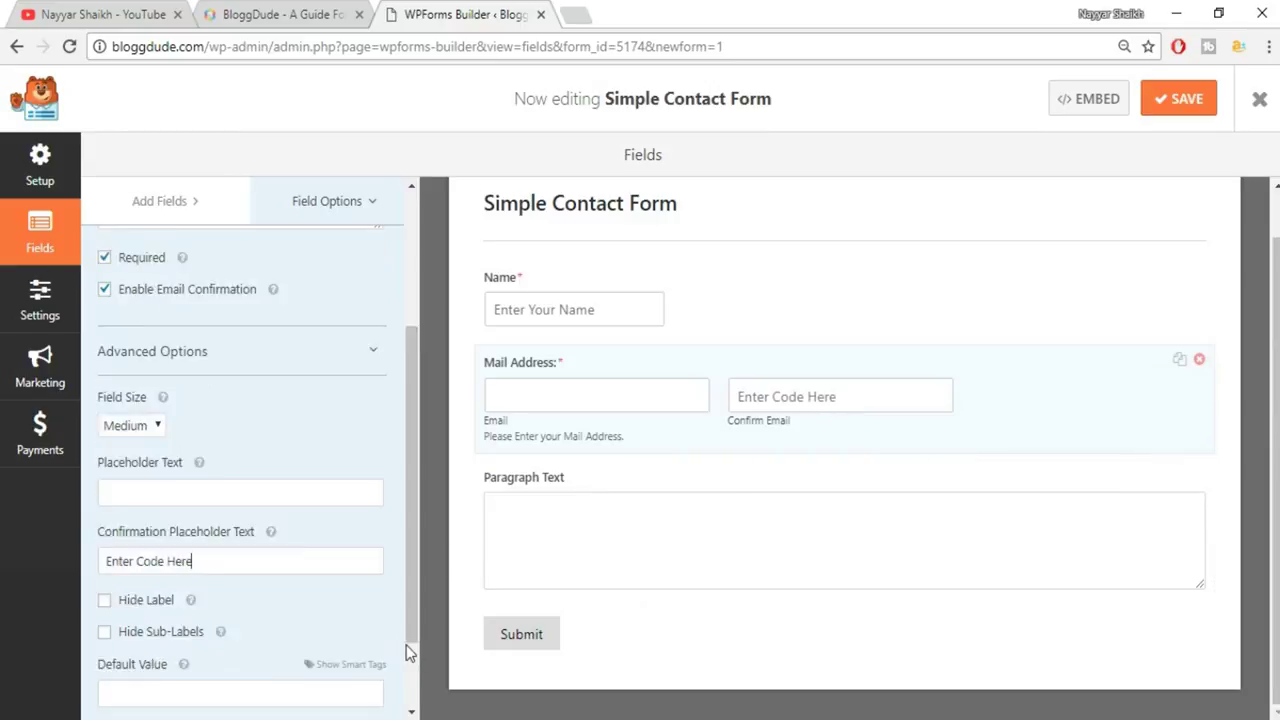
scroll(277, 617, up, 4)
scroll(277, 617, down, 3)
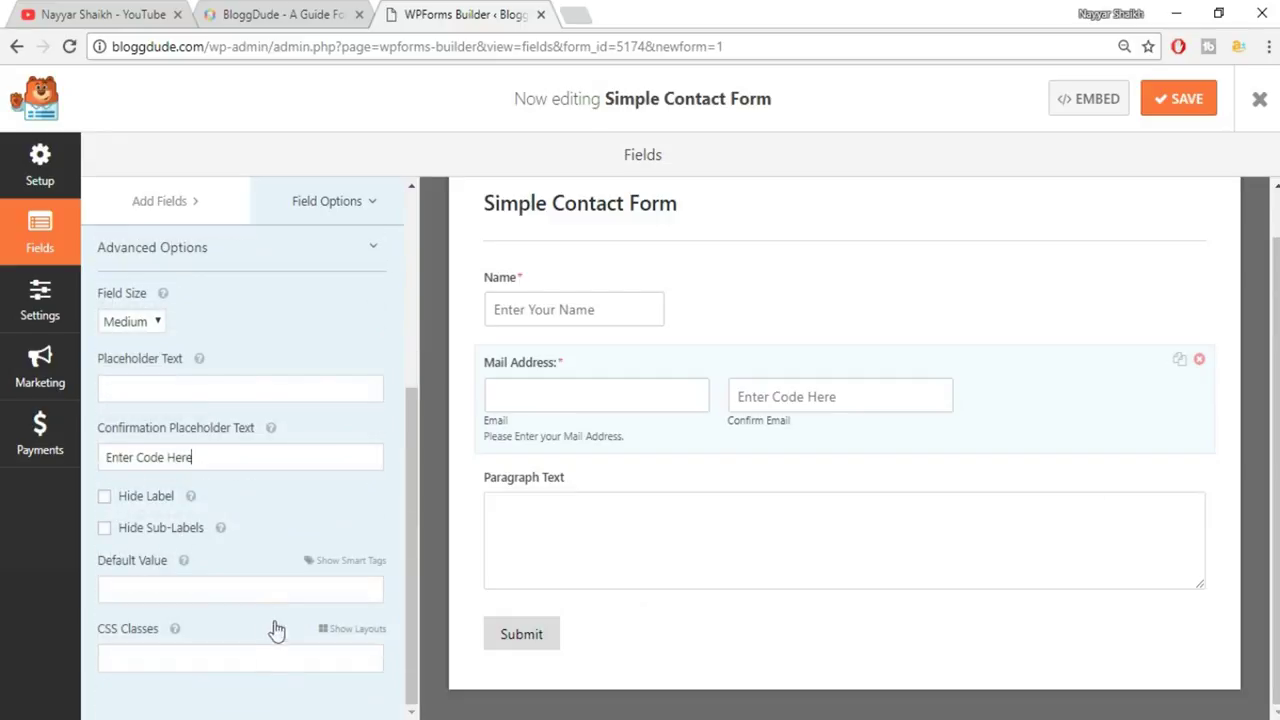
scroll(238, 651, up, 3)
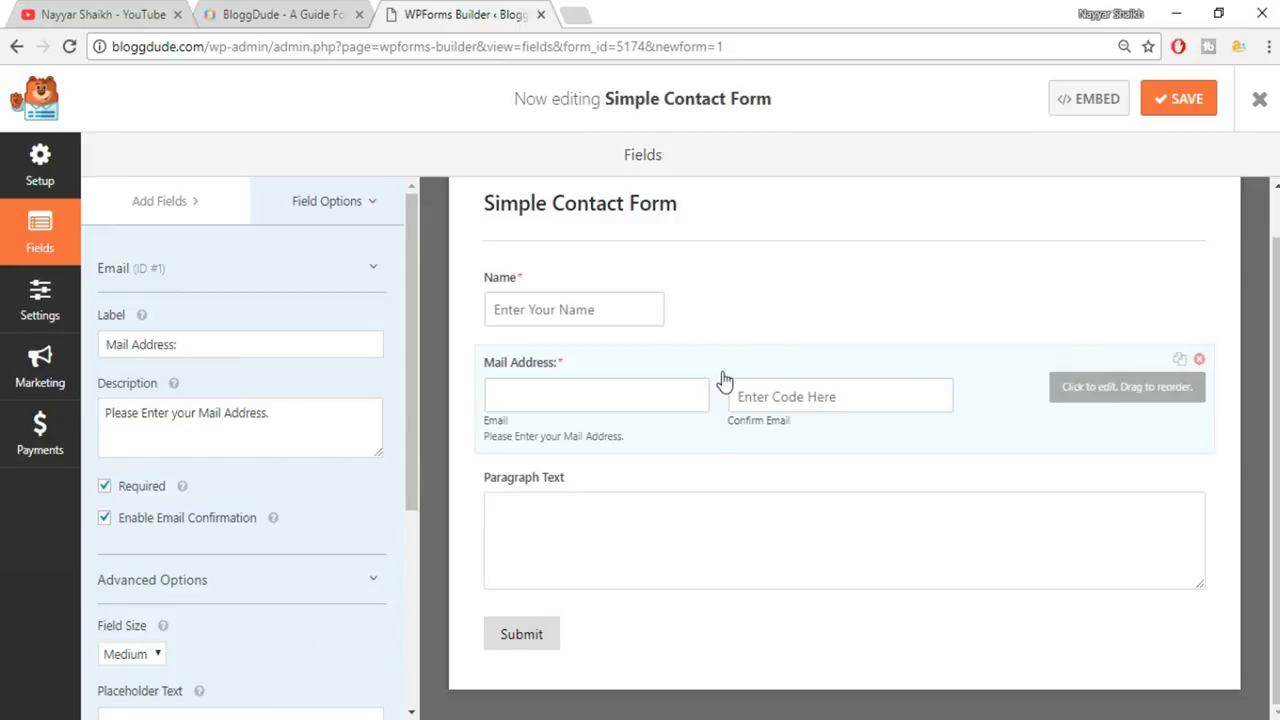
Relabel the Paragraph Text field 'Enter Your Message' and make it required.
click(590, 474)
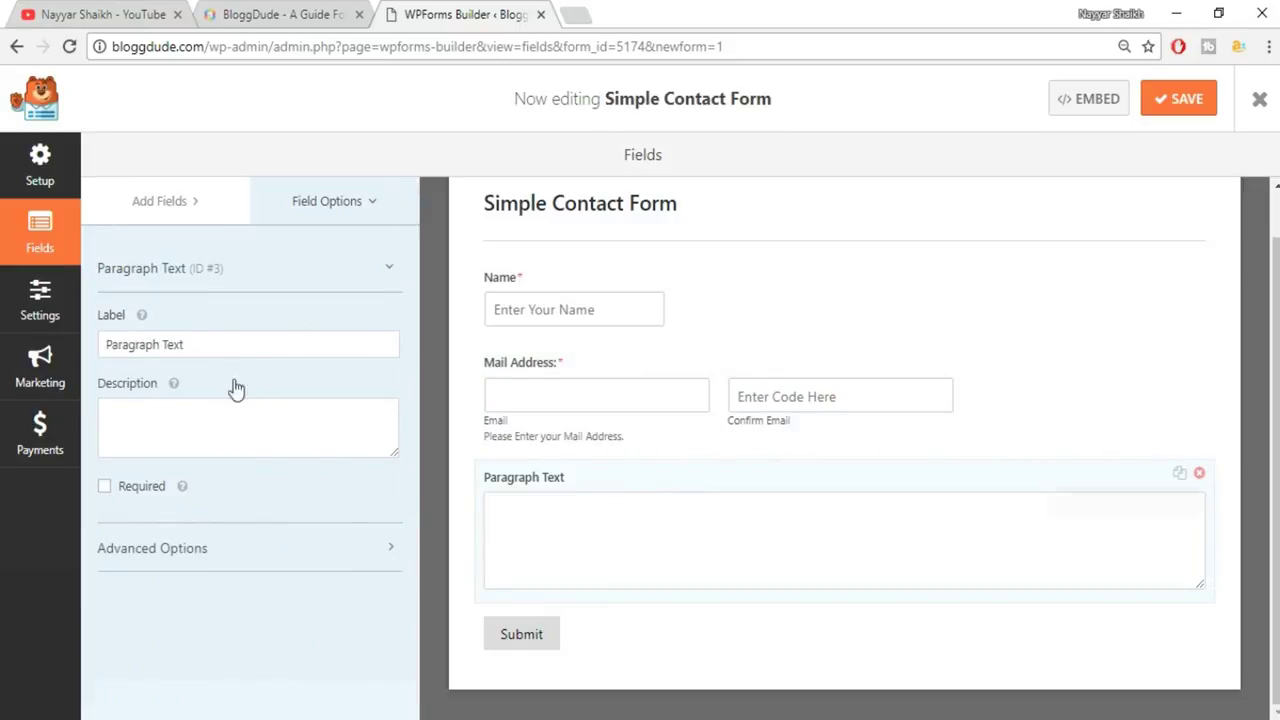
triple_click(223, 344)
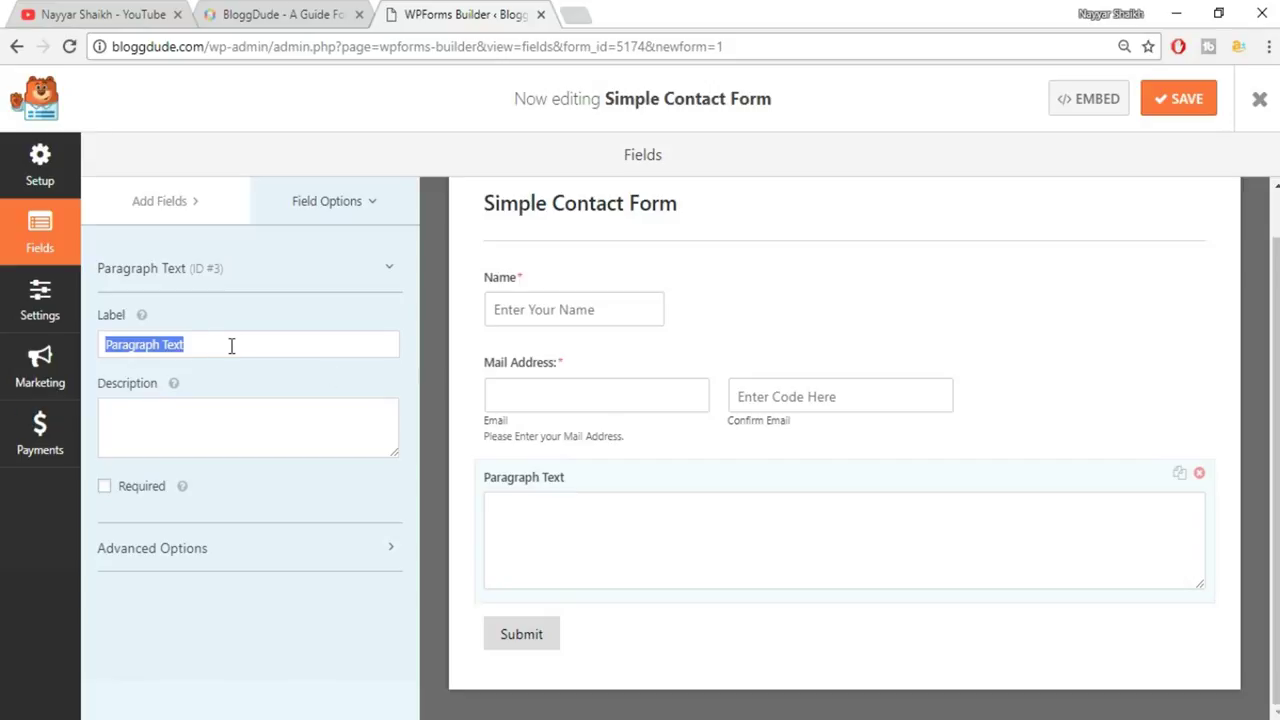
text(Enter Your Message)
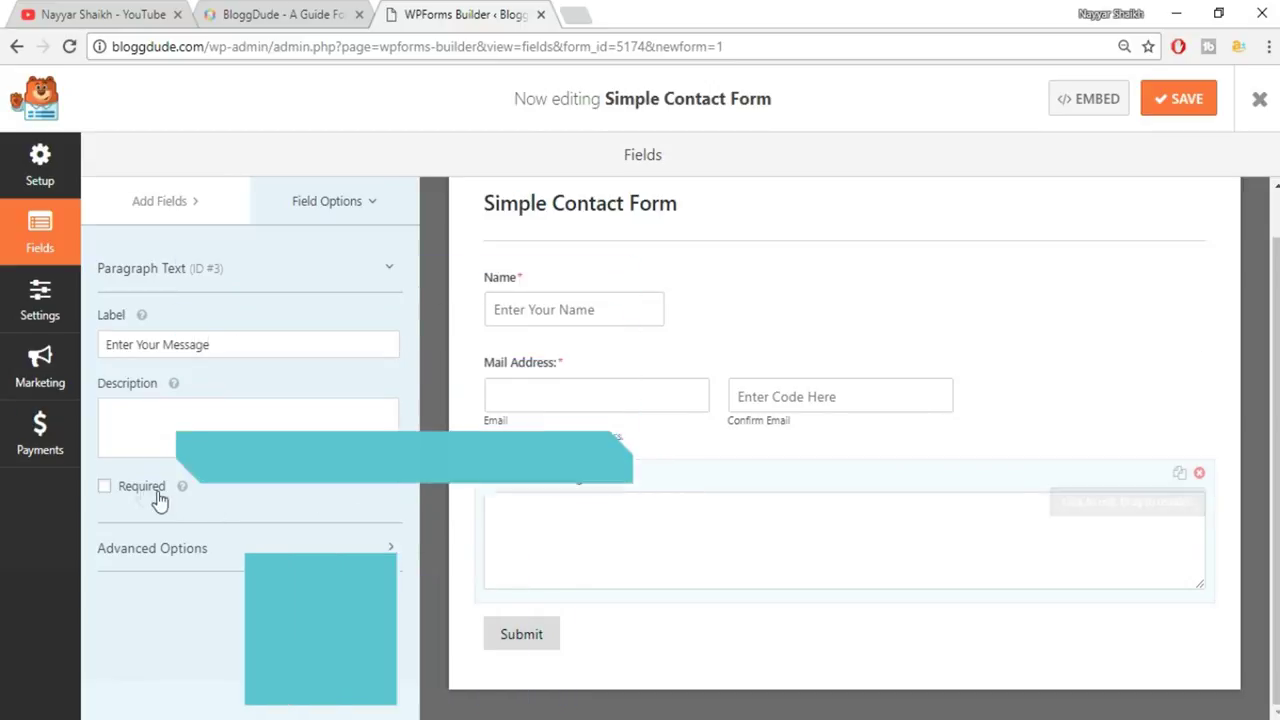
click(122, 493)
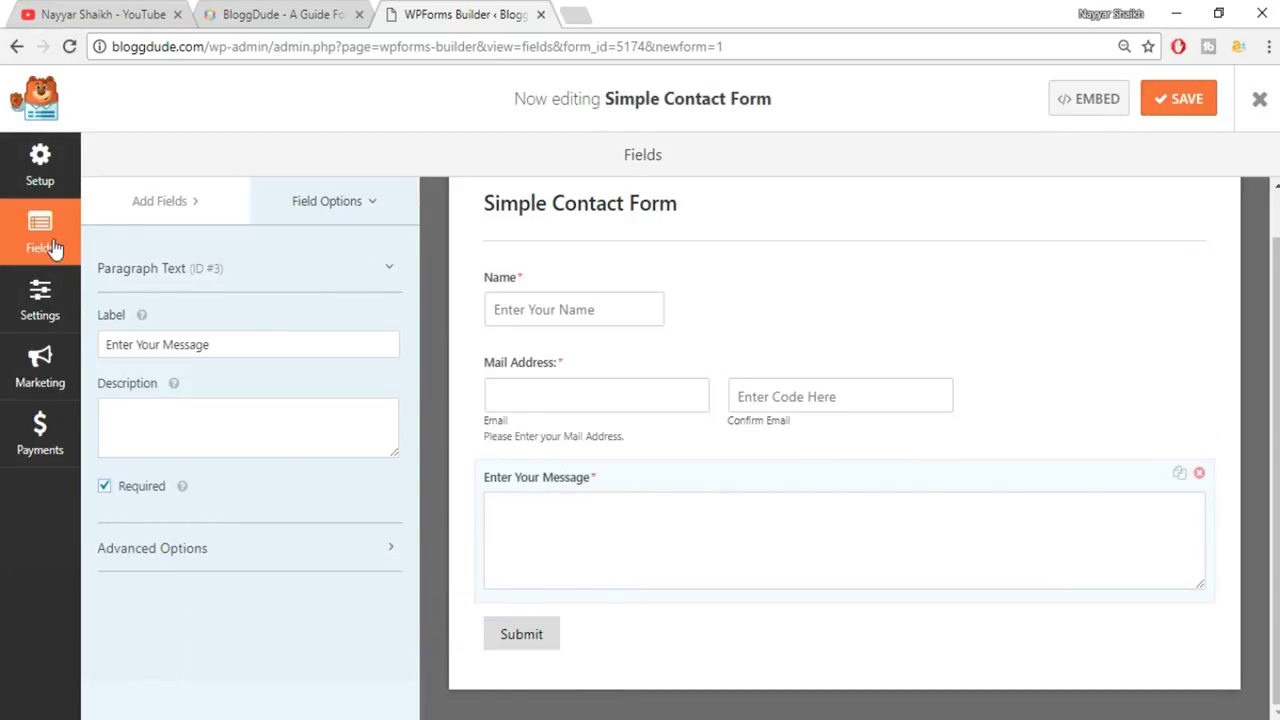
click(158, 203)
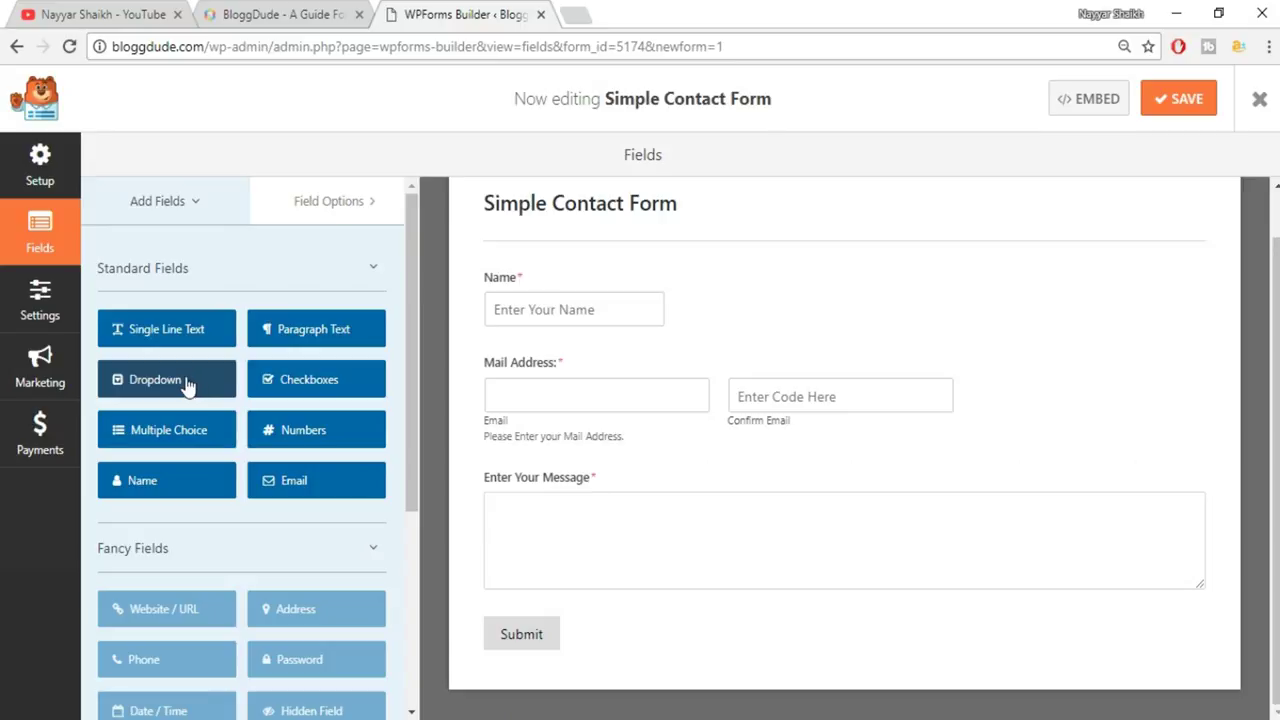
Add a Dropdown field labelled 'How did you hear about us' below Mail Address, with a fourth choice.
drag(186, 383, 688, 506)
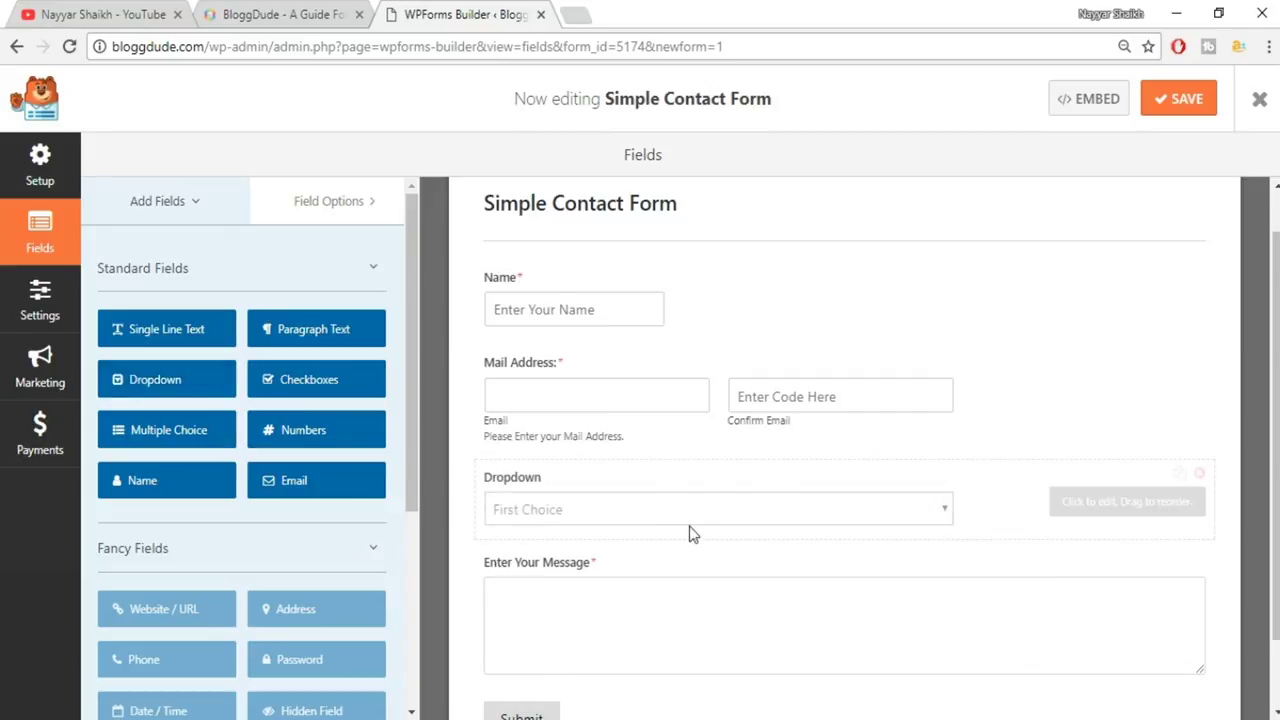
click(555, 489)
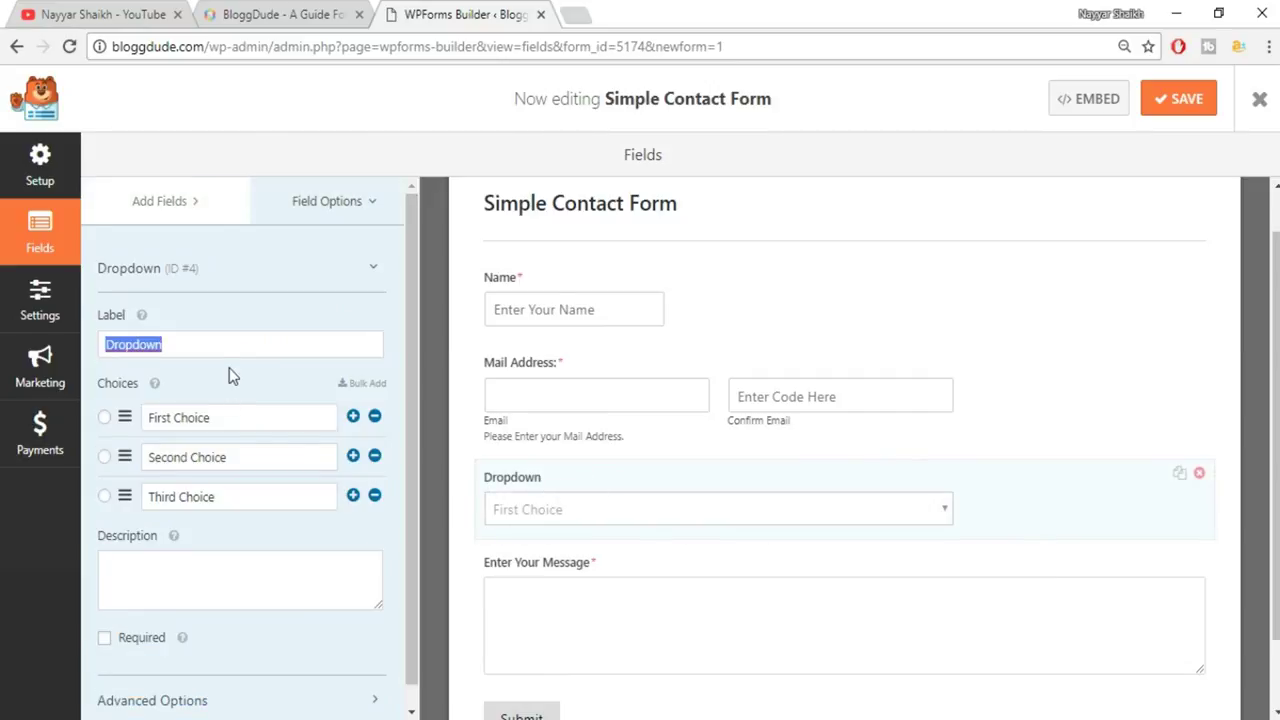
text(How did you)
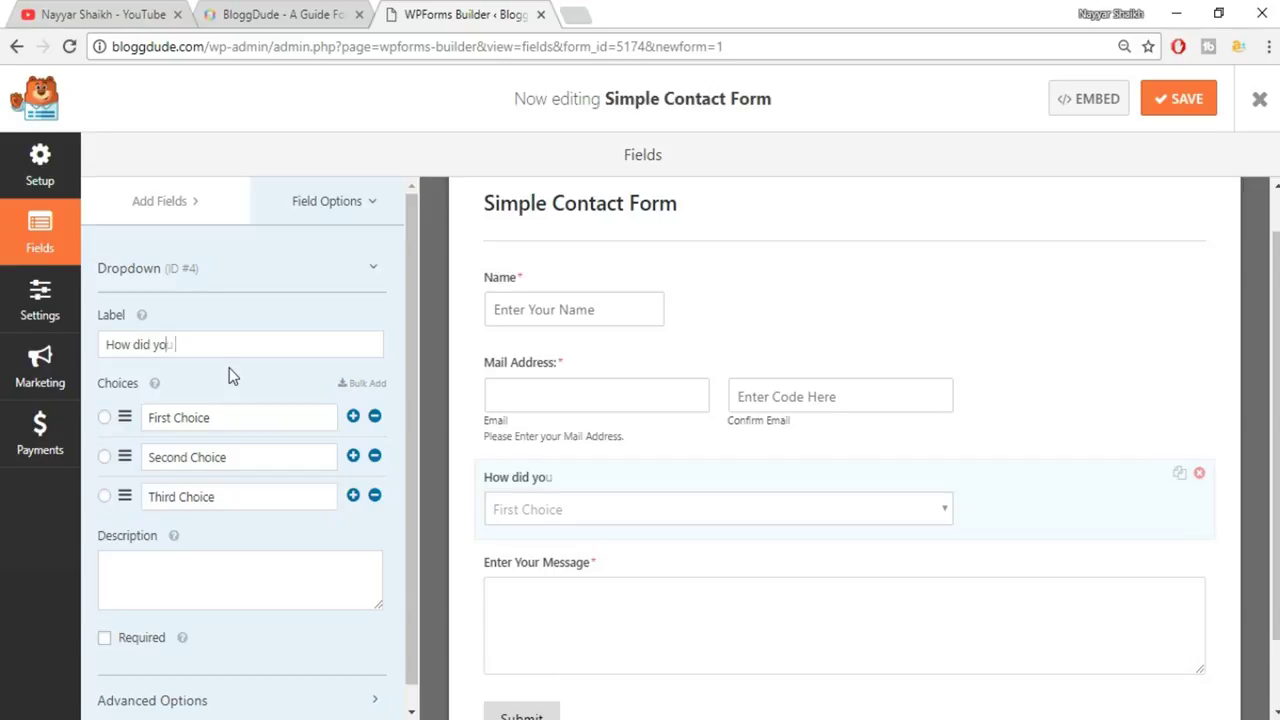
text( hear about us)
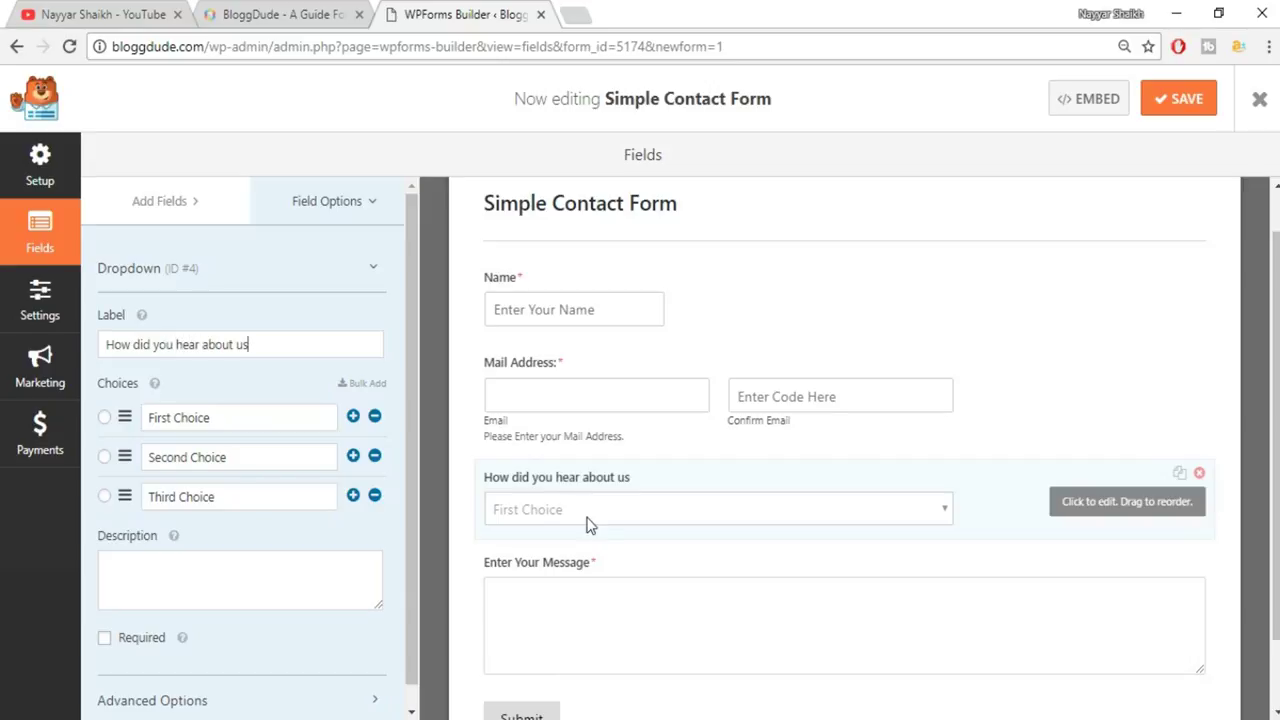
triple_click(241, 420)
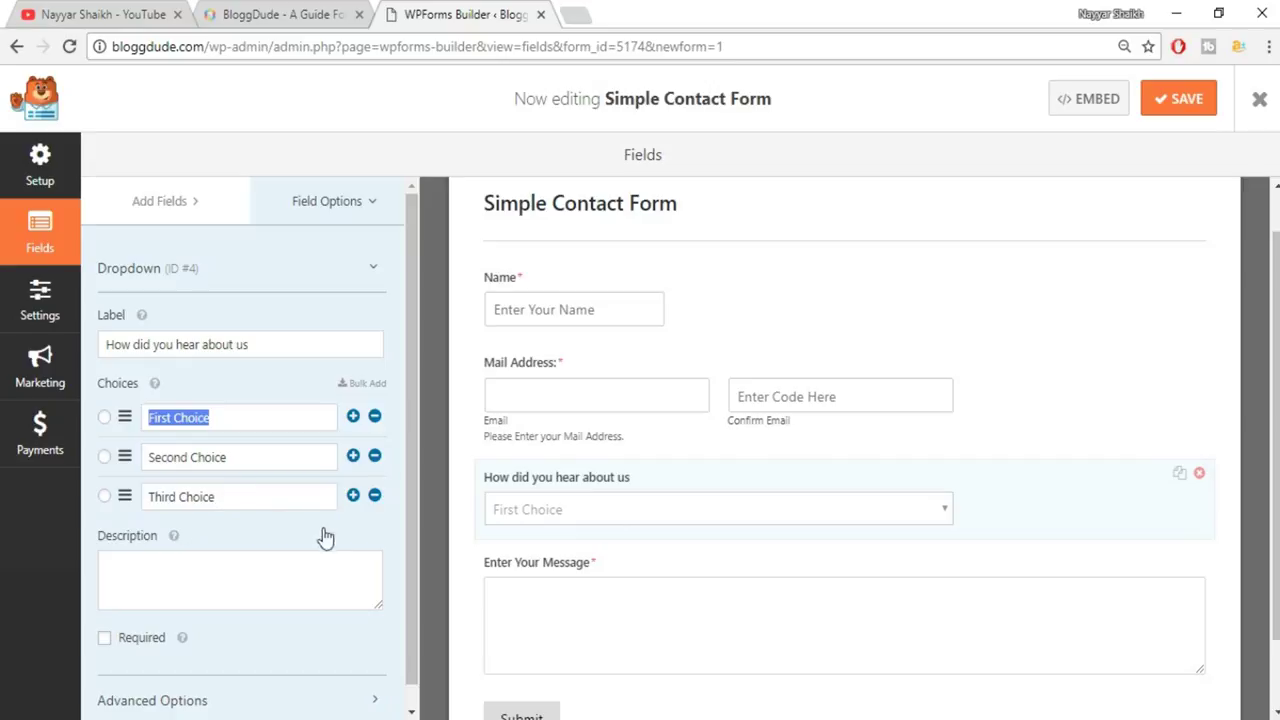
click(355, 505)
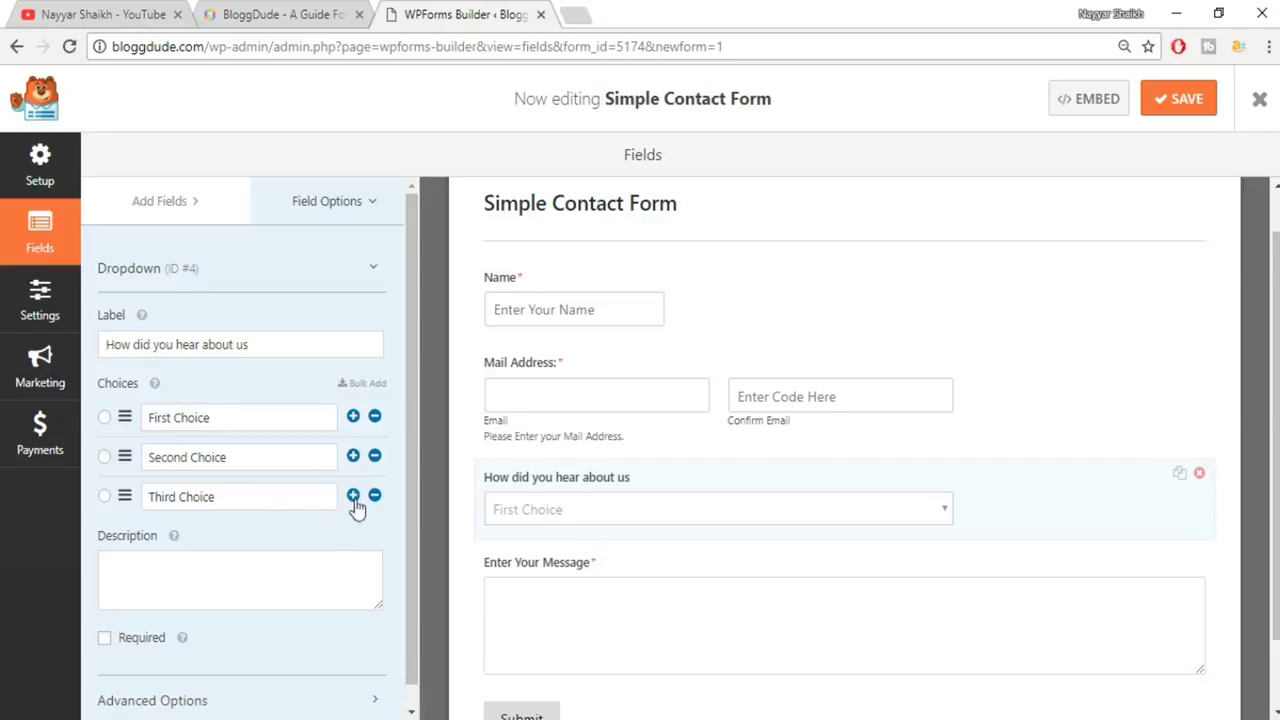
click(353, 496)
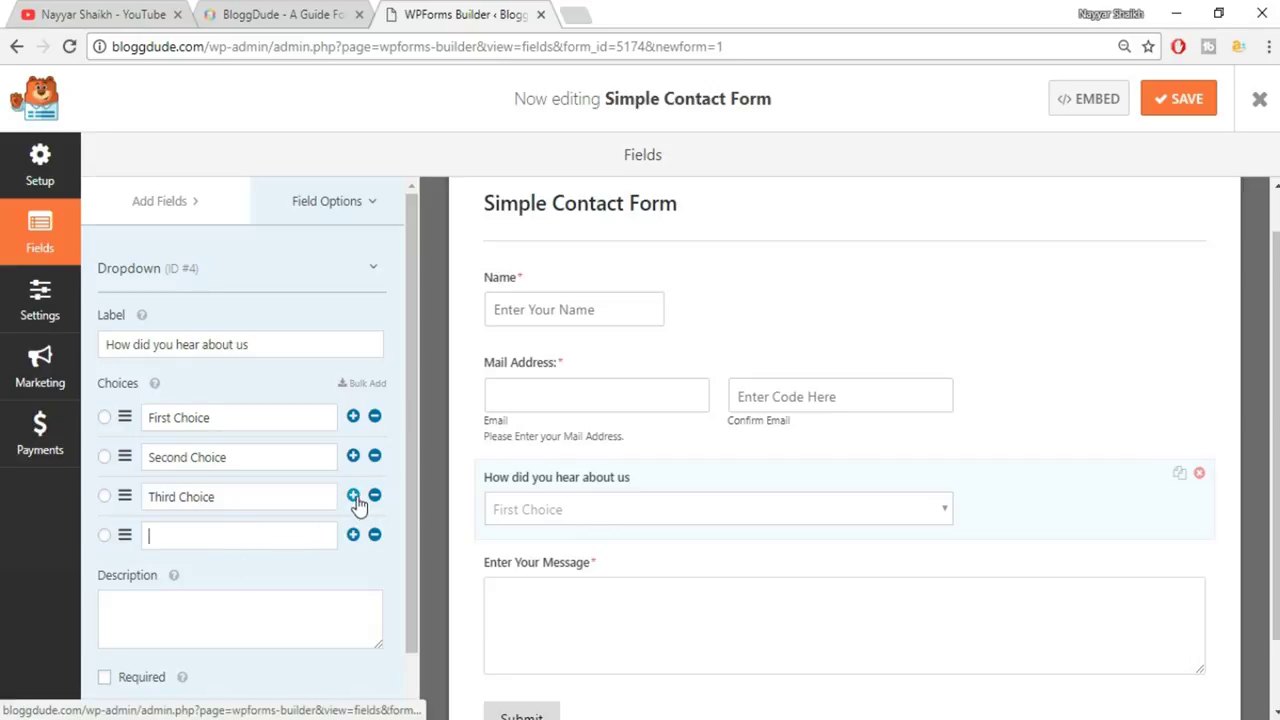
Rename the dropdown choices to Google, YouTube, Word of Mouth and Other.
click(225, 536)
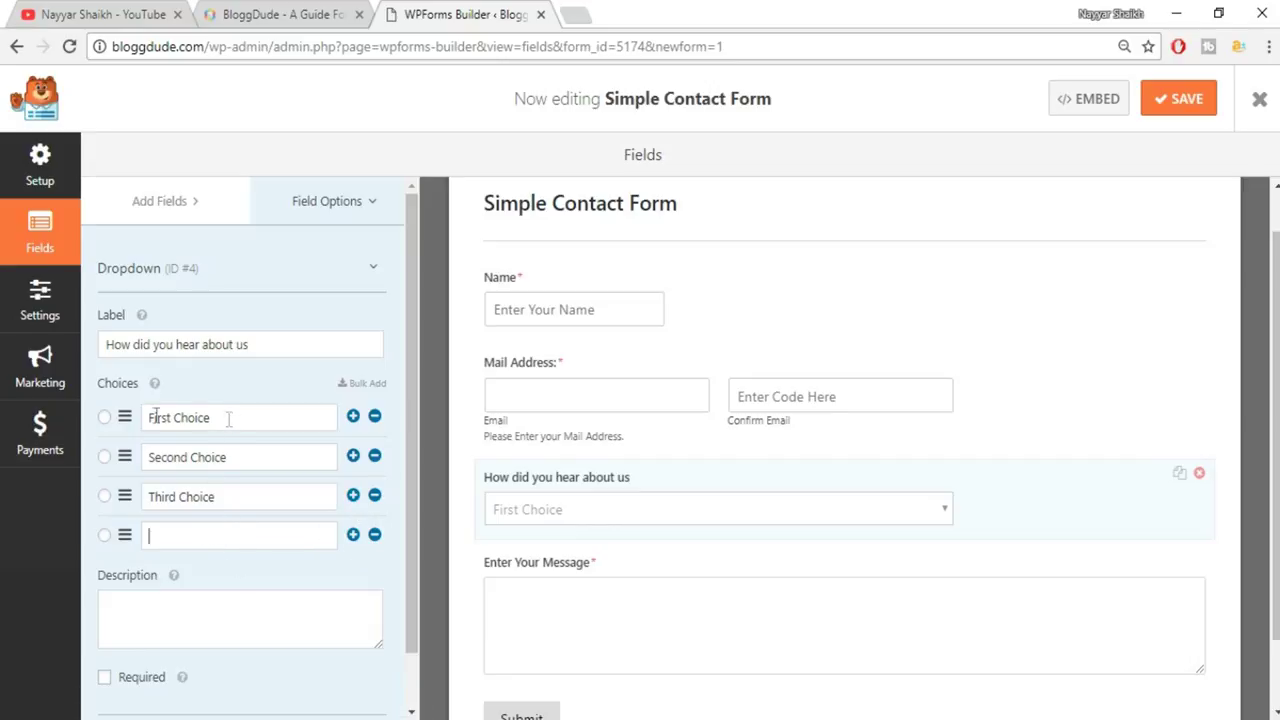
drag(229, 419, 128, 417)
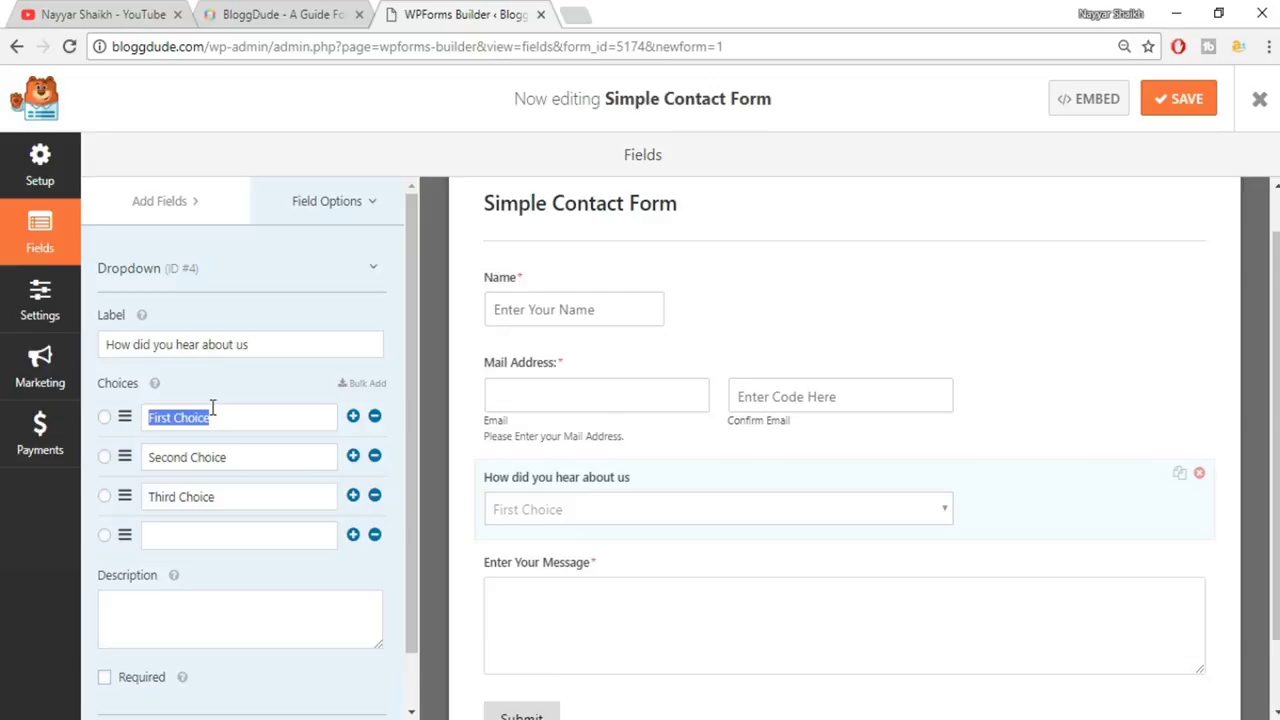
text(Google)
drag(255, 450, 118, 457)
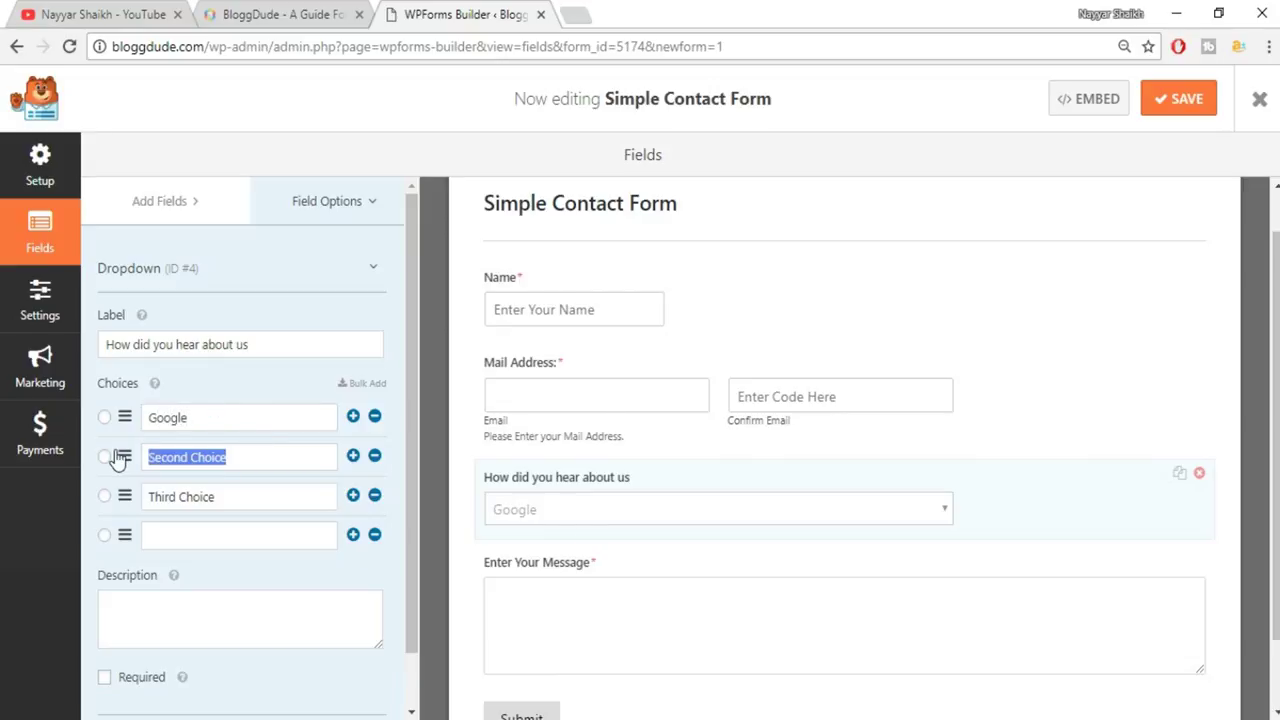
text(YouTube)
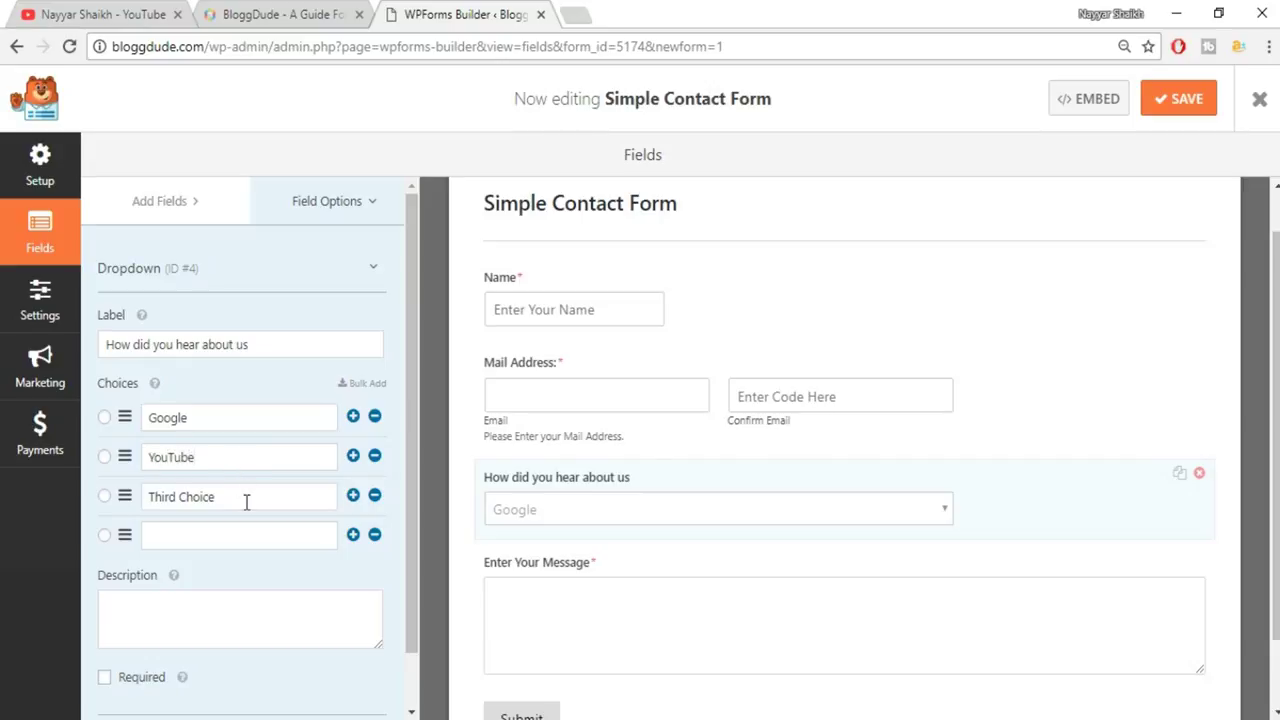
drag(246, 502, 92, 510)
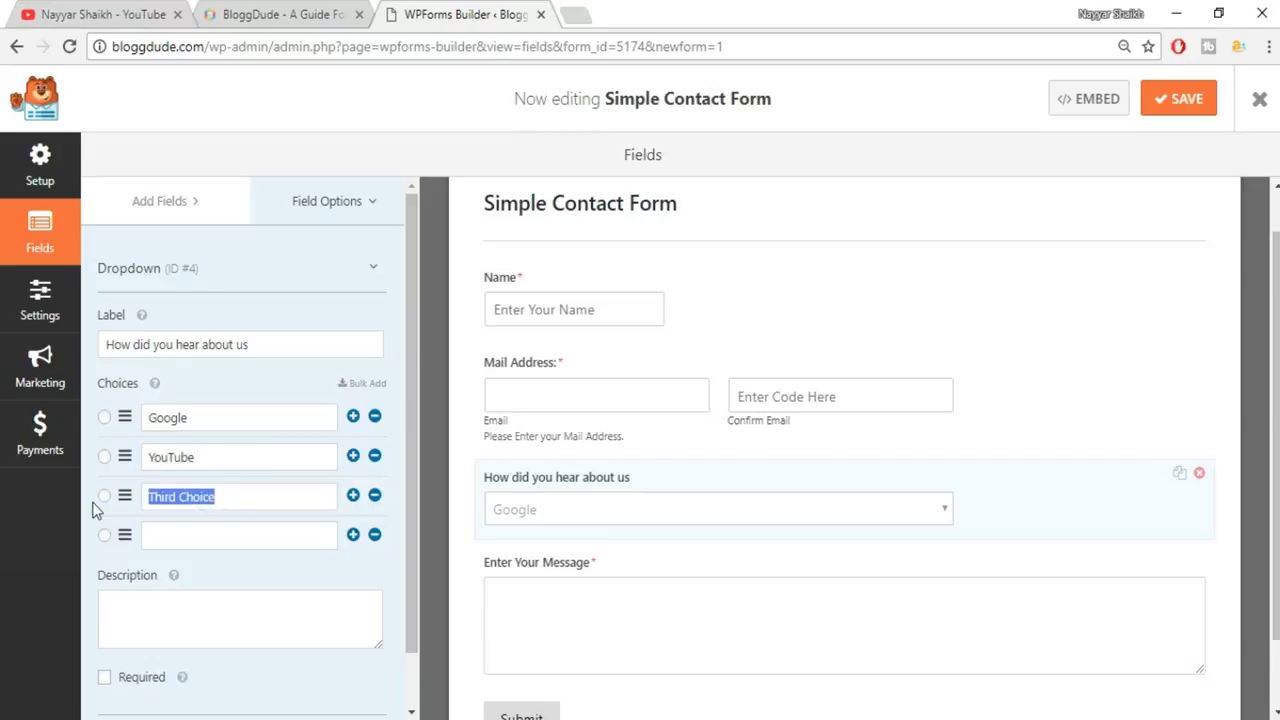
text(Word of Mouth)
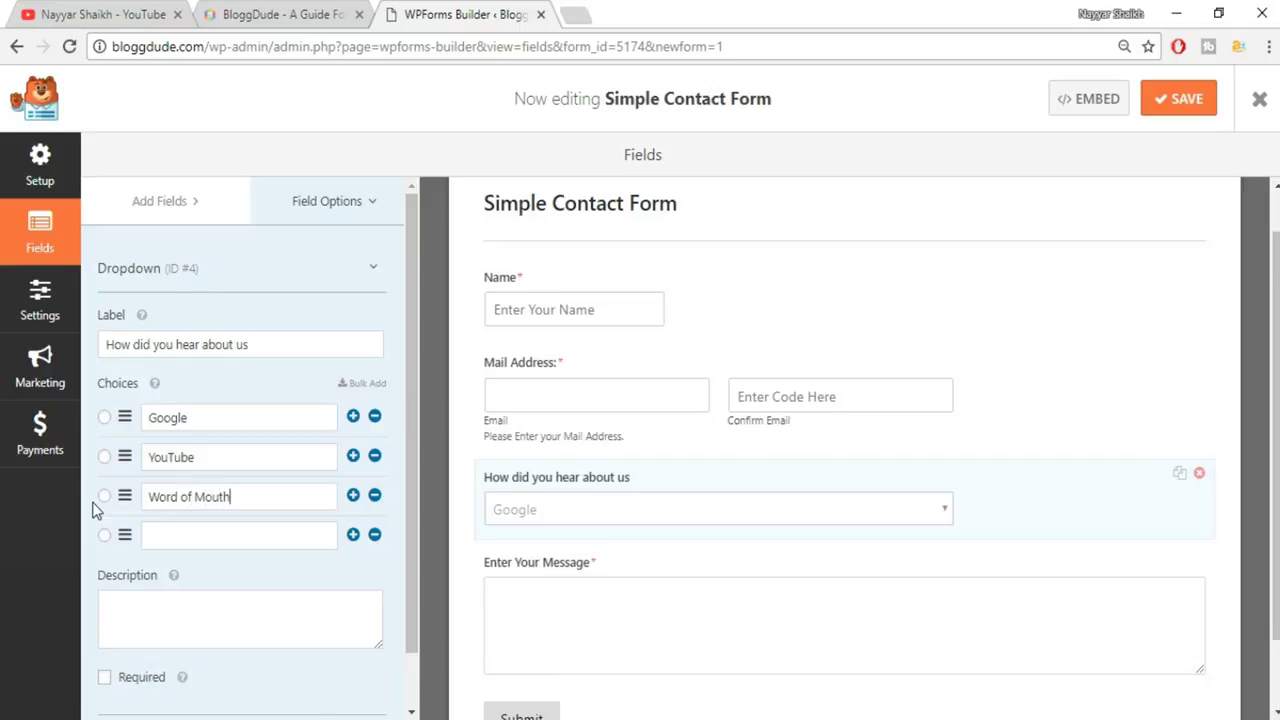
key(Tab)
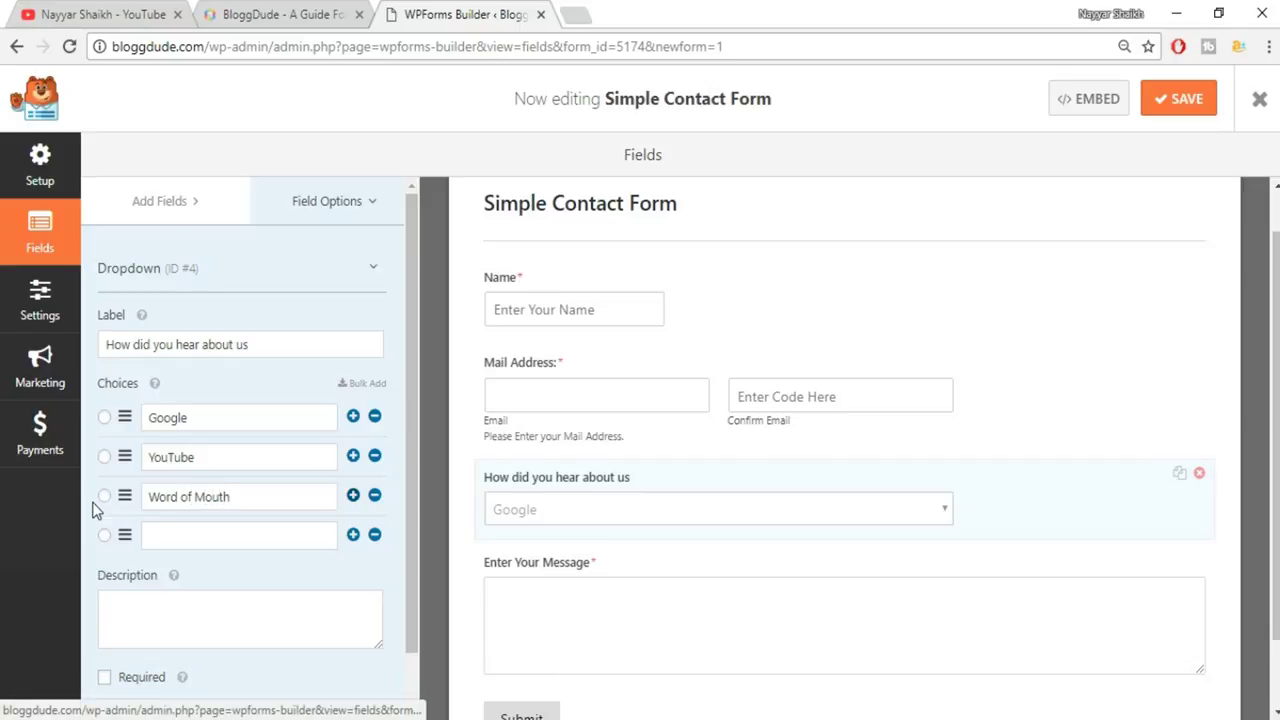
click(159, 533)
text(Other)
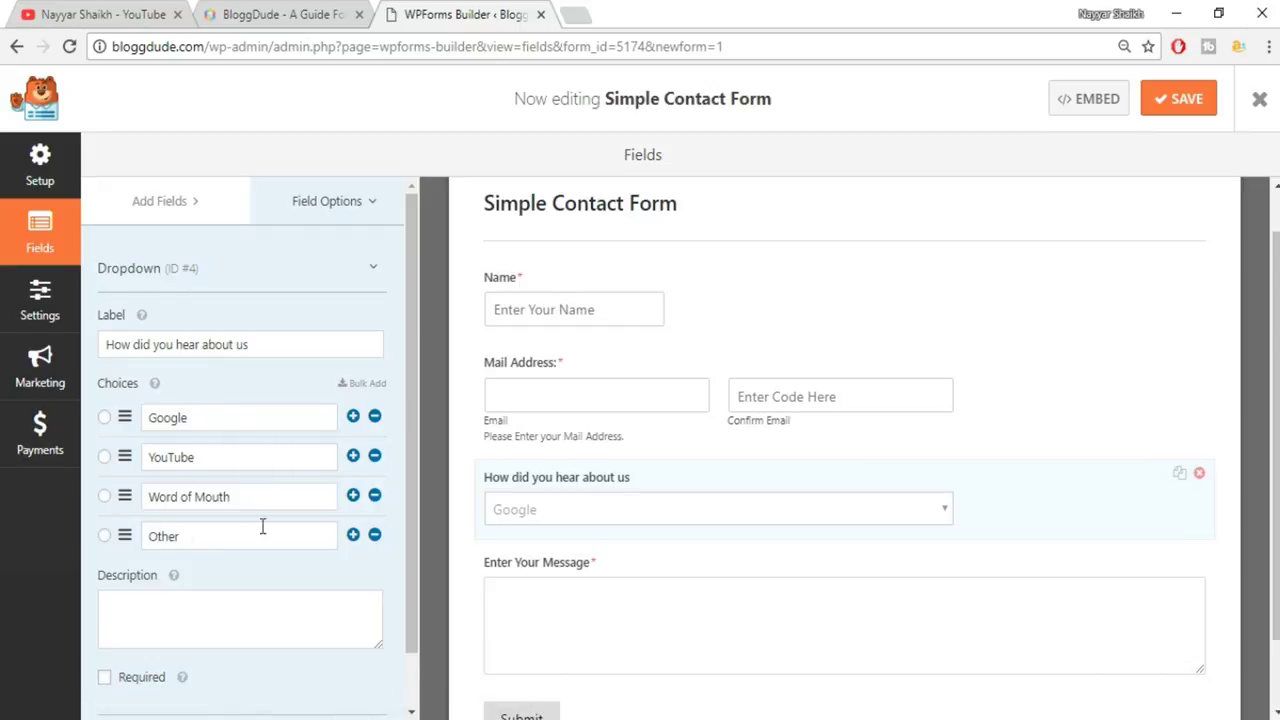
scroll(192, 541, down, 1)
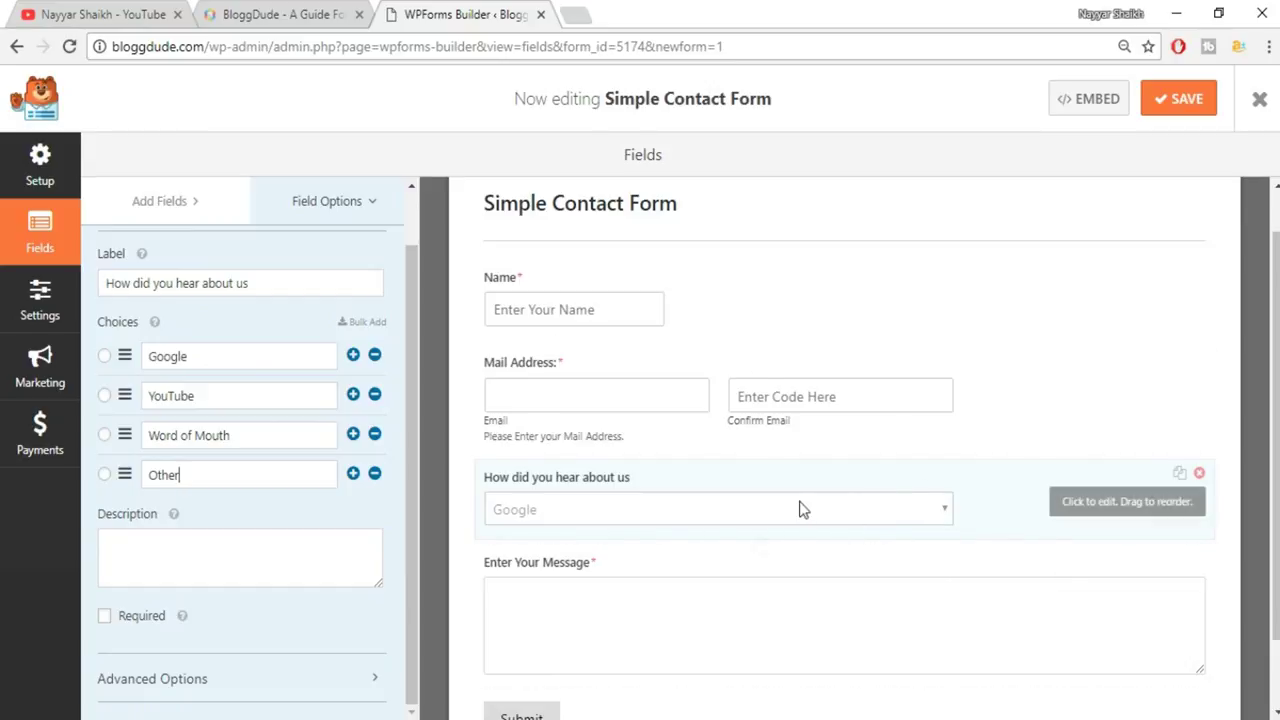
Set Other as the dropdown's default choice and return to the Add Fields list.
click(104, 395)
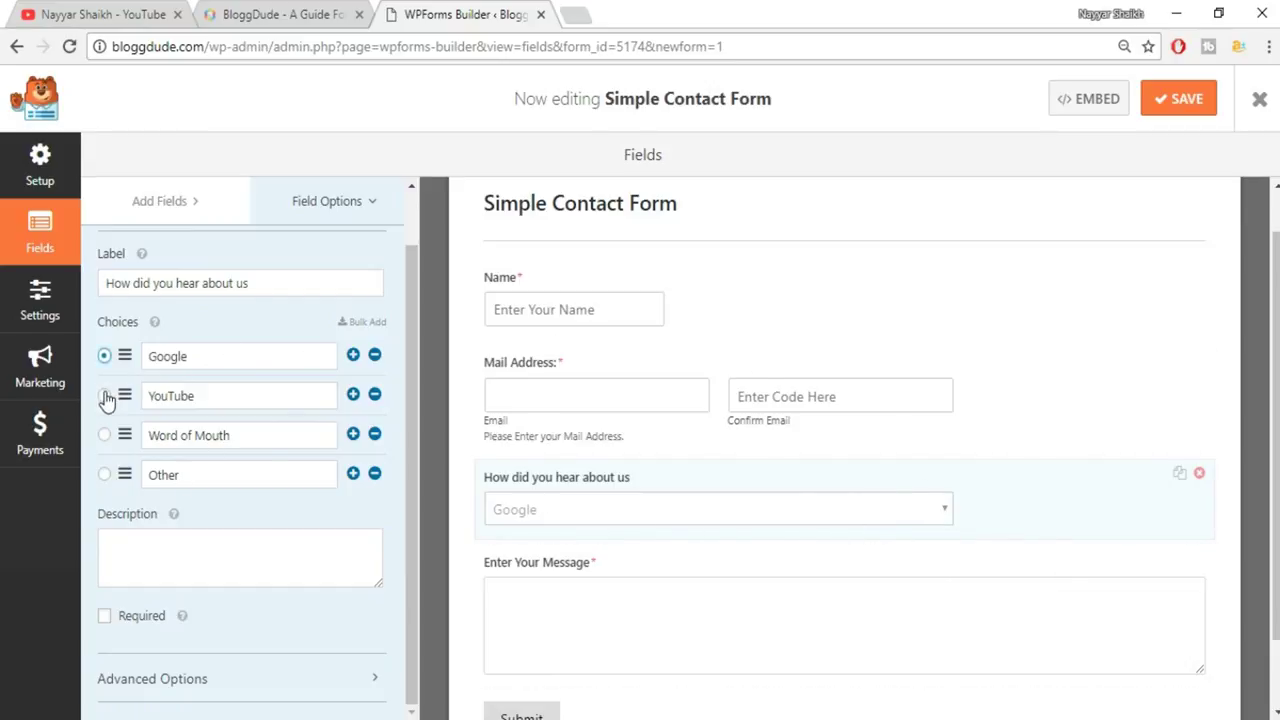
click(104, 356)
click(104, 395)
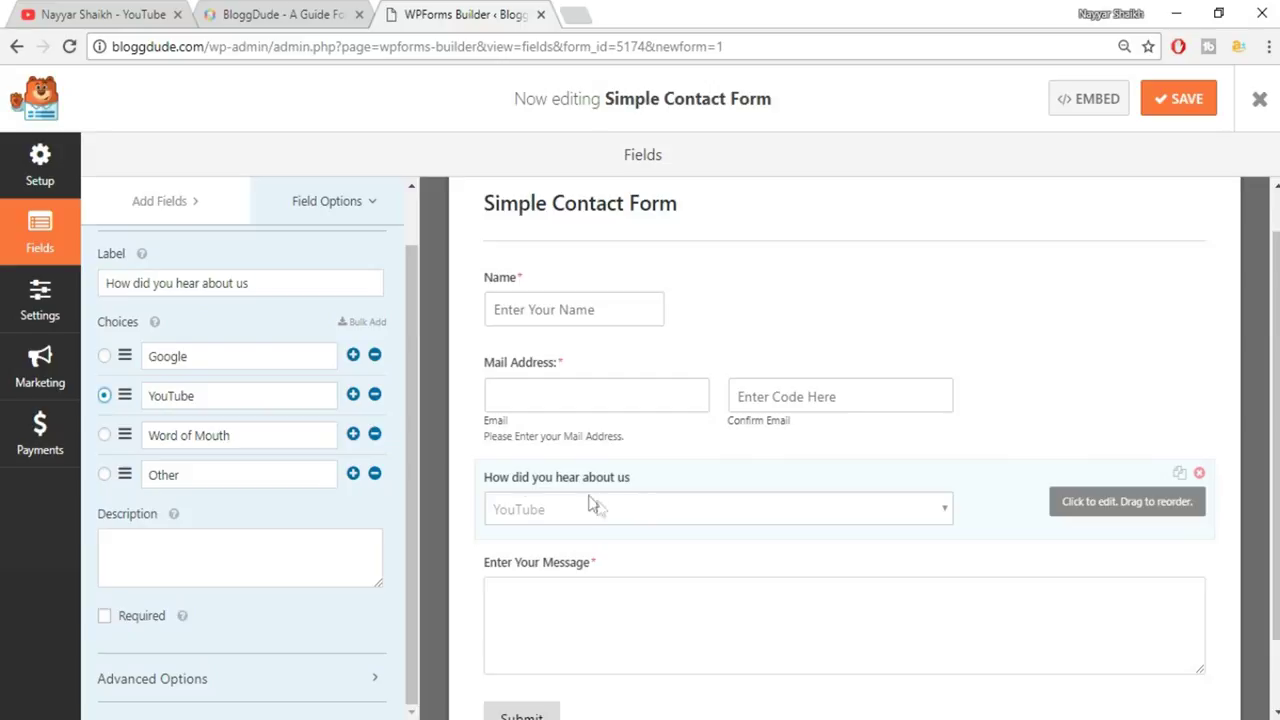
click(104, 474)
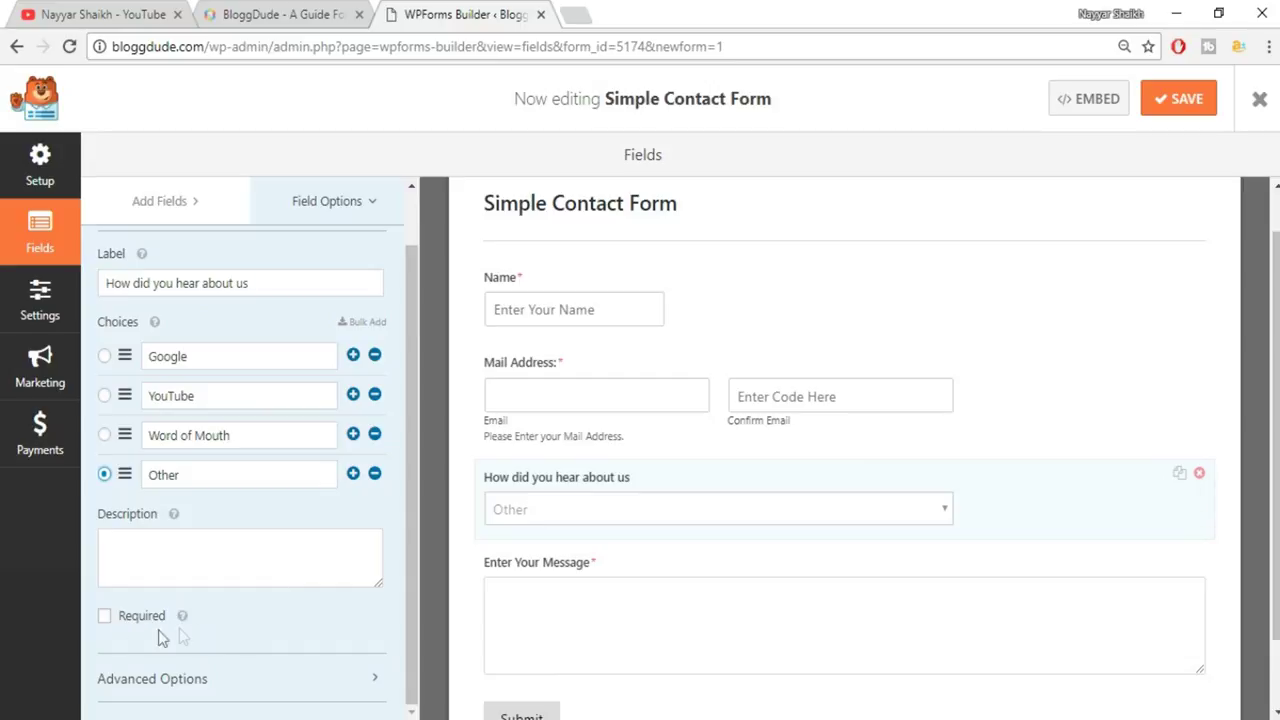
scroll(110, 625, up, 2)
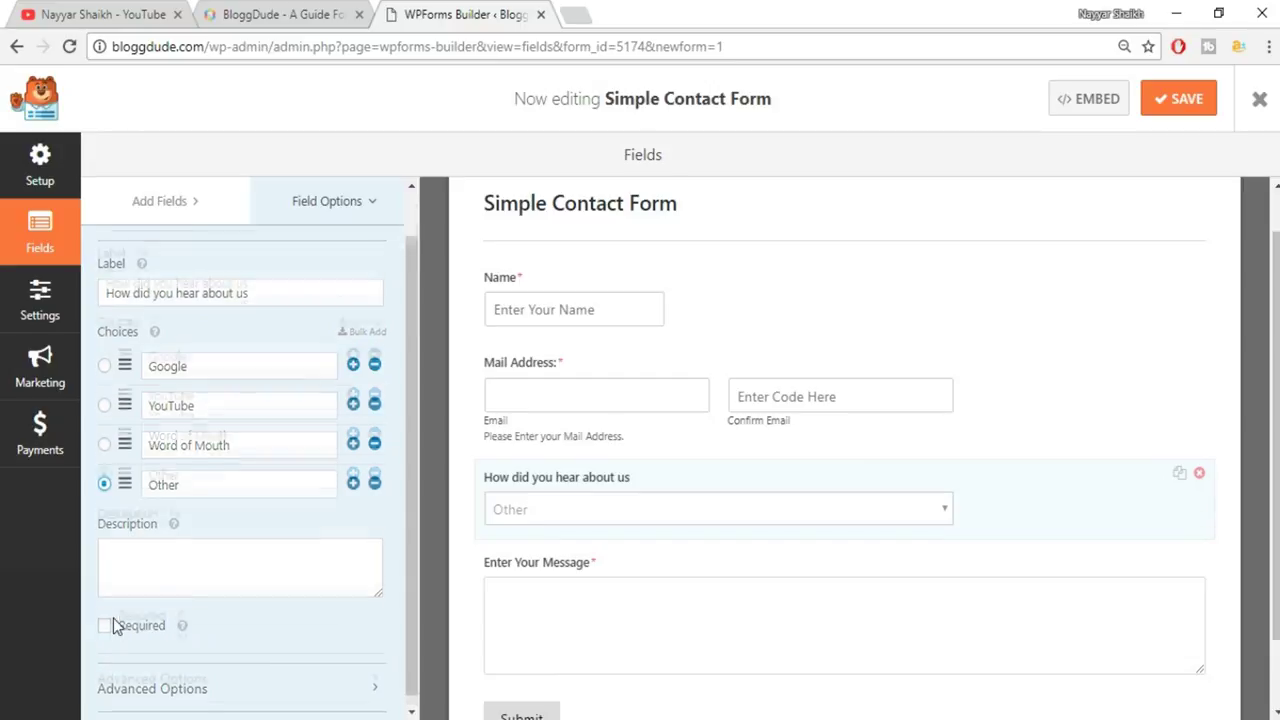
click(162, 212)
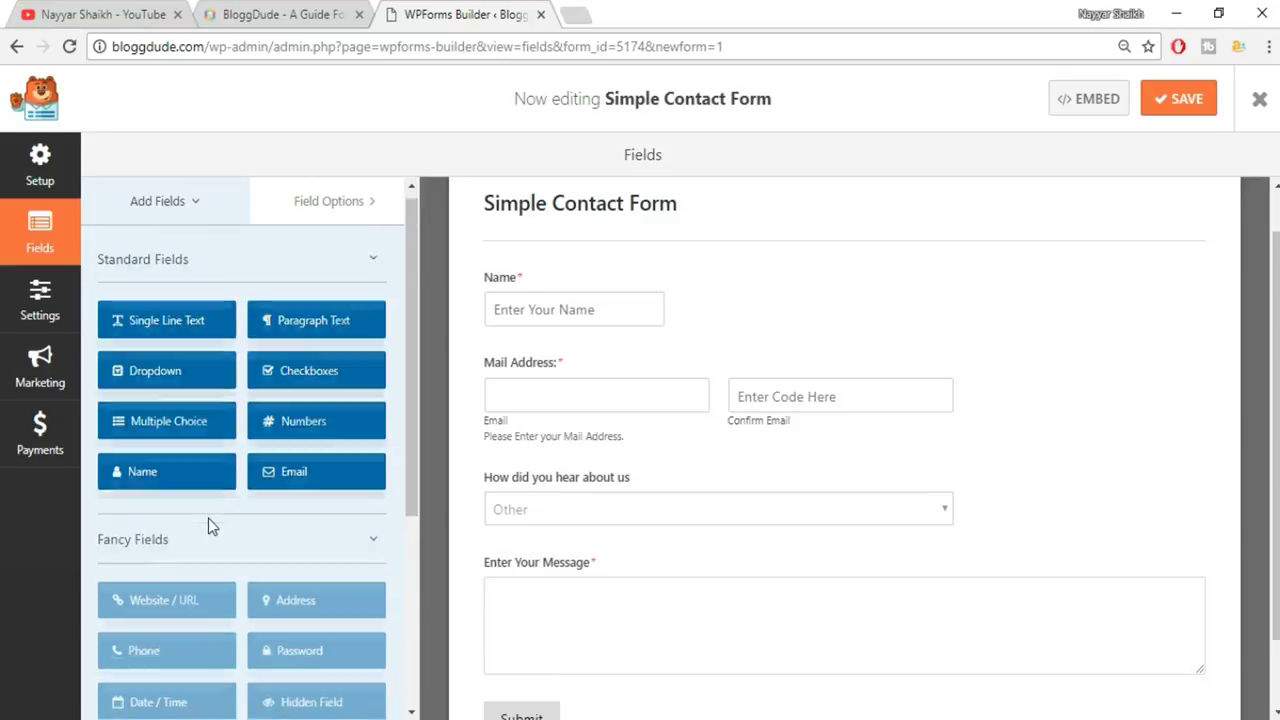
scroll(208, 518, down, 3)
click(172, 368)
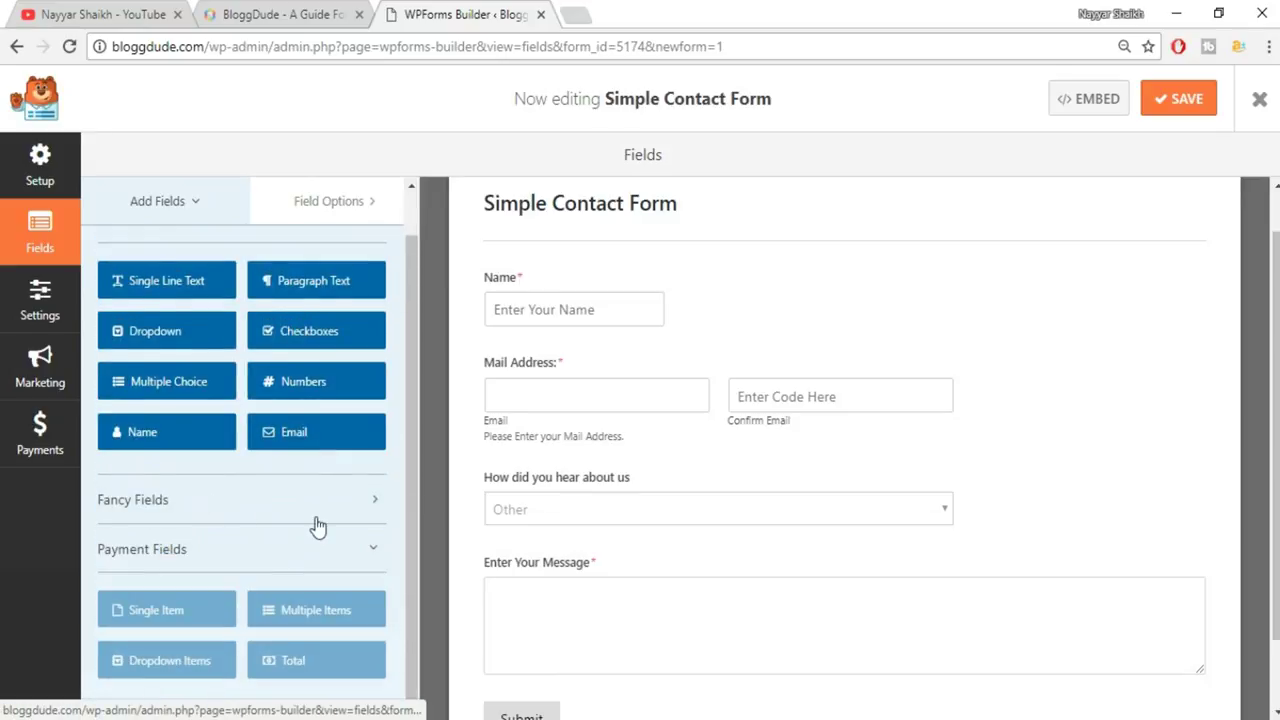
scroll(266, 583, up, 1)
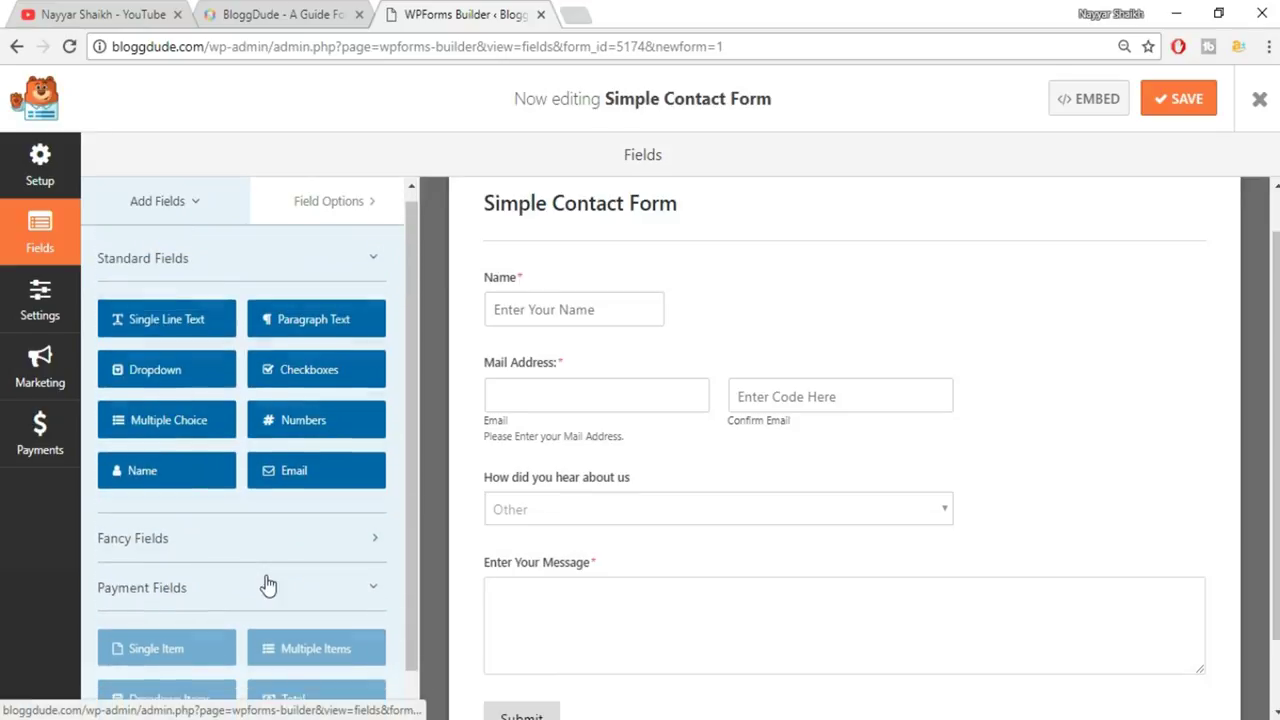
scroll(266, 586, down, 1)
click(171, 502)
scroll(290, 540, down, 5)
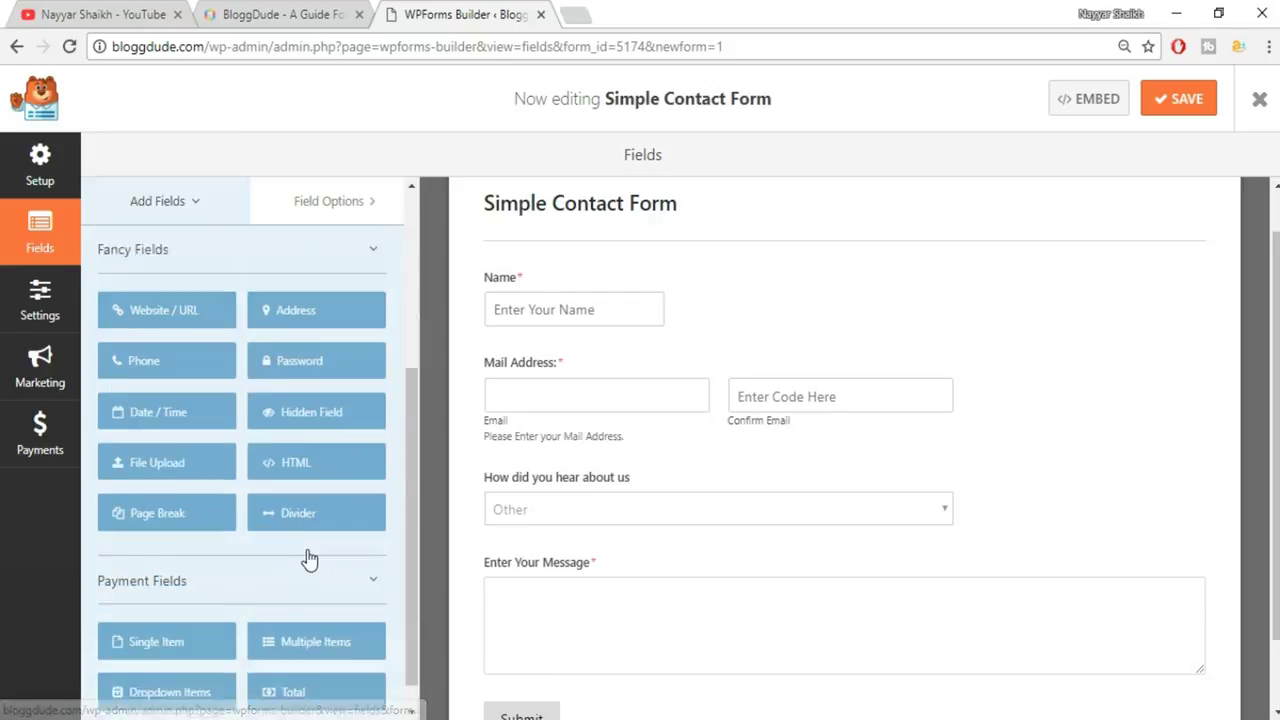
click(195, 430)
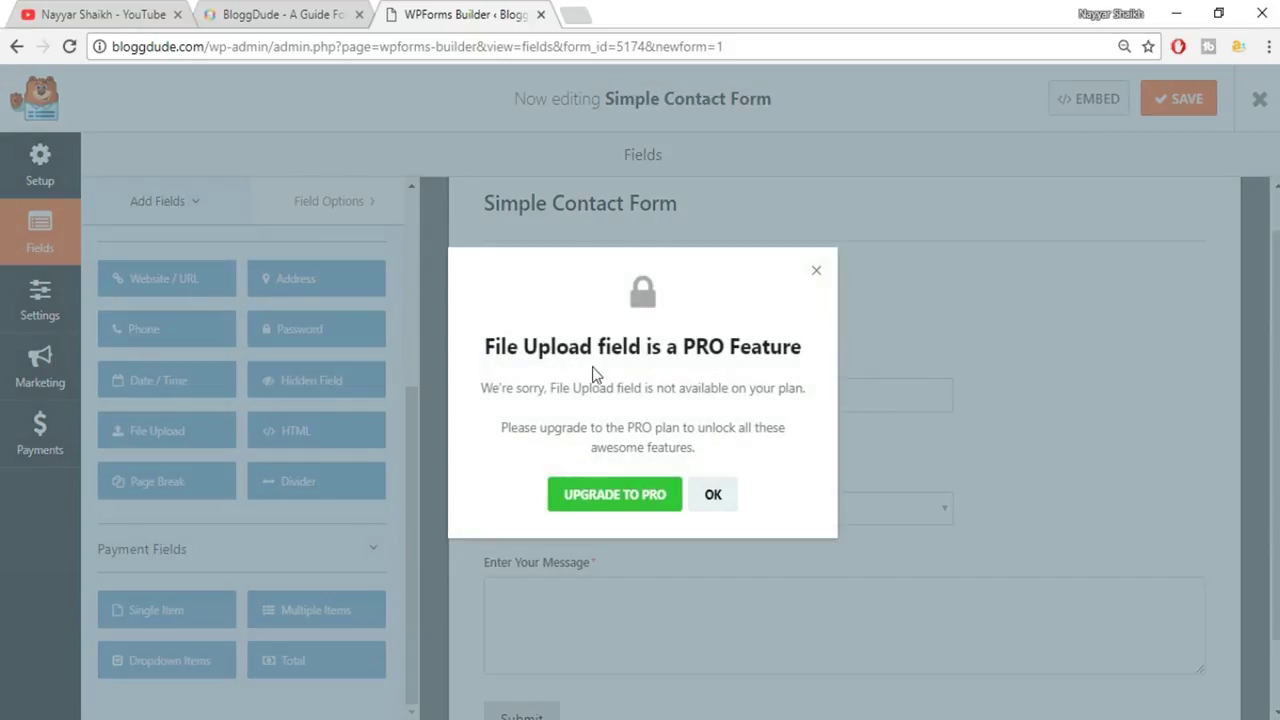
click(817, 275)
scroll(328, 485, up, 1)
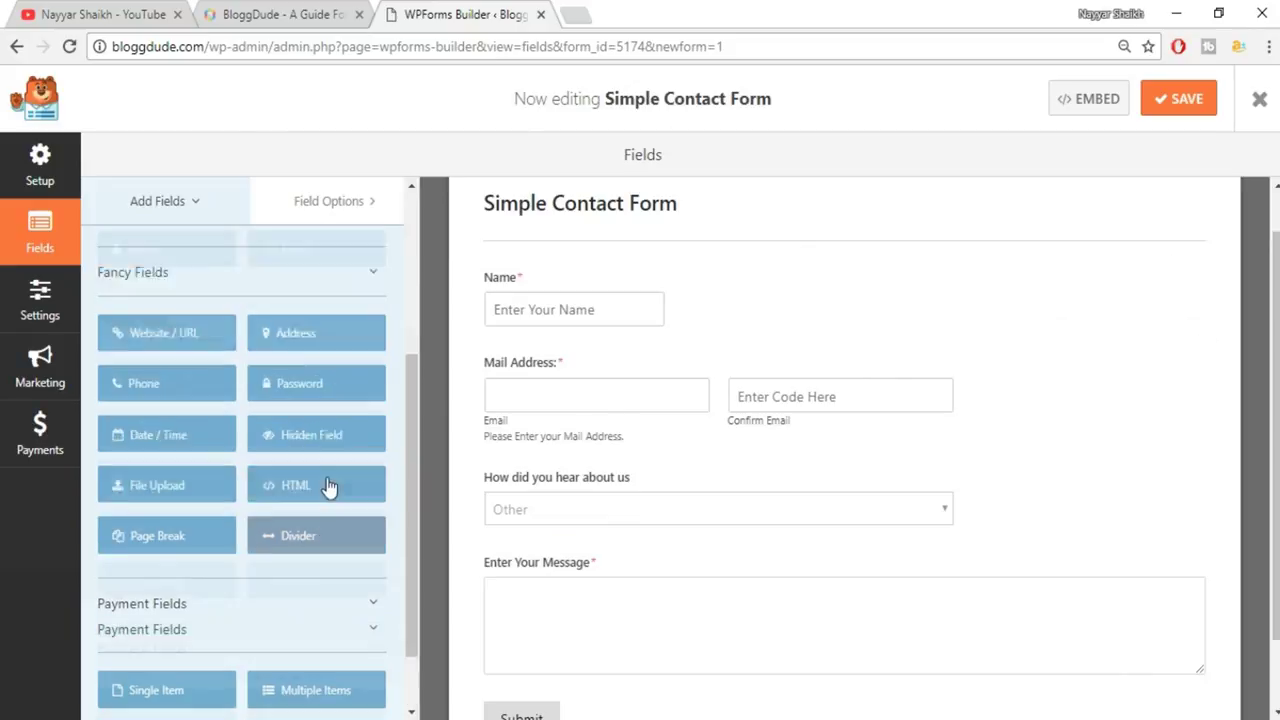
scroll(329, 460, up, 3)
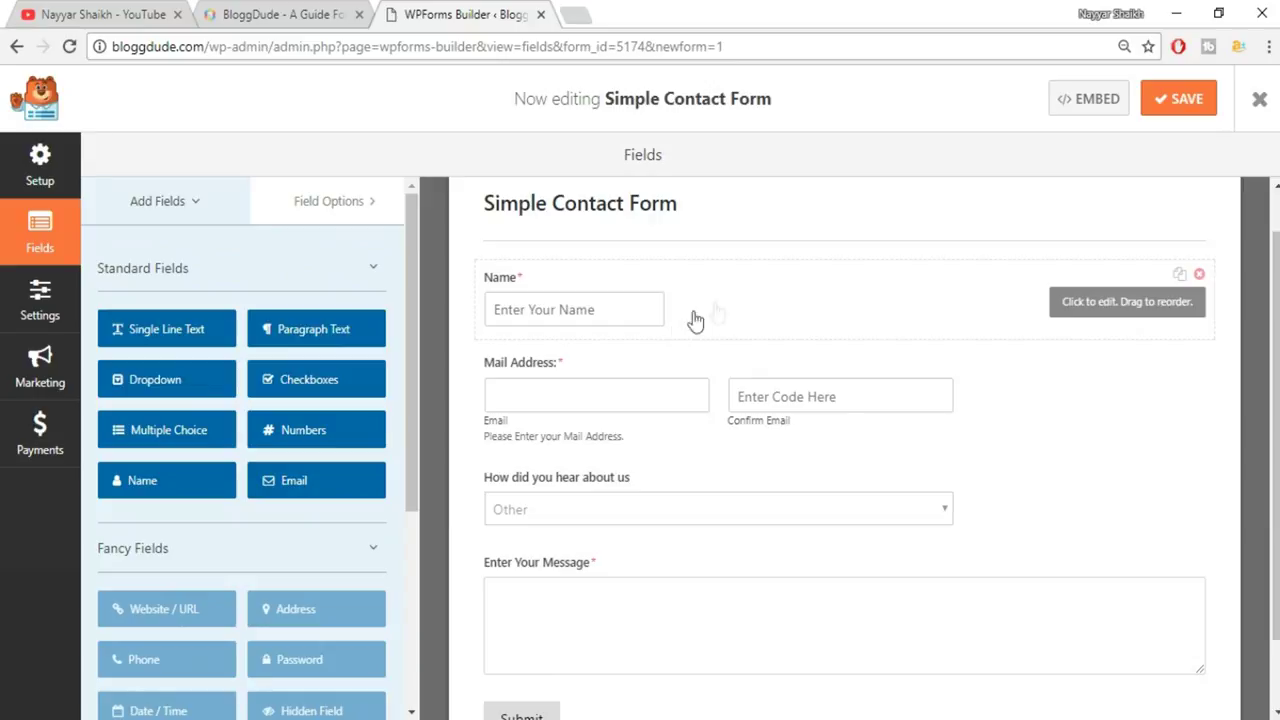
Give the Name field the First Last format with Medium field size.
click(754, 338)
click(169, 419)
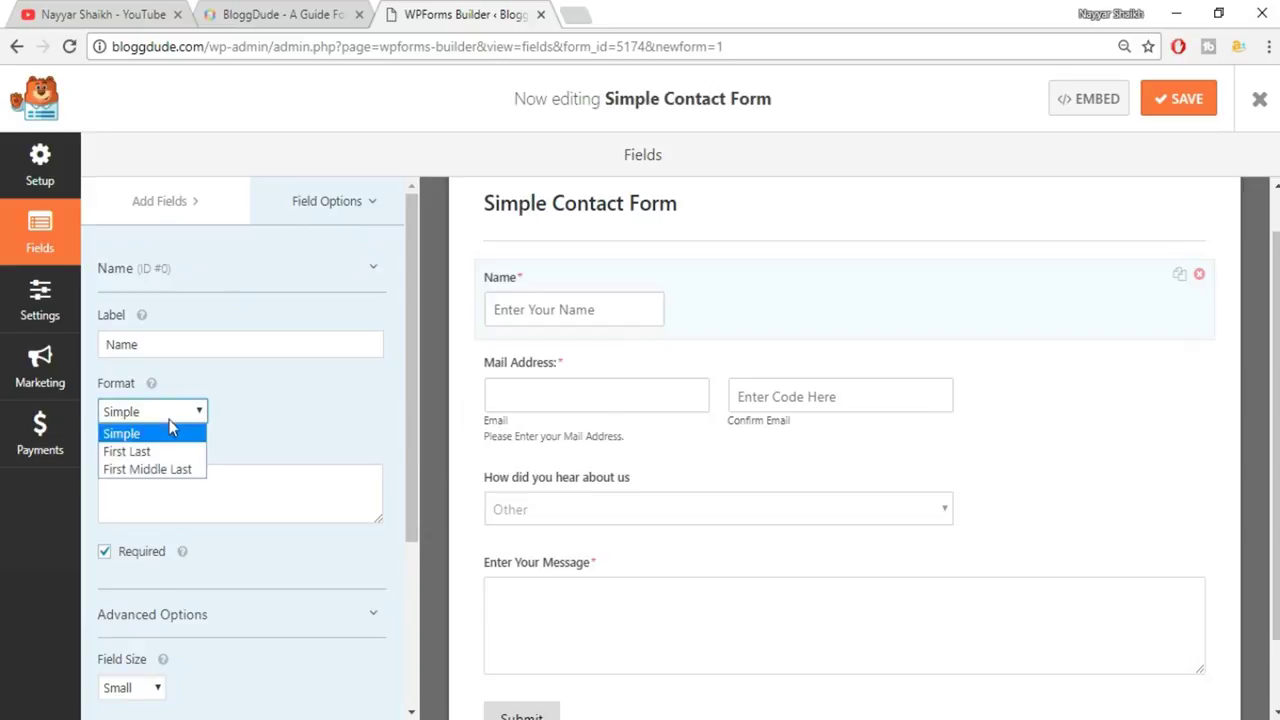
click(300, 401)
click(163, 420)
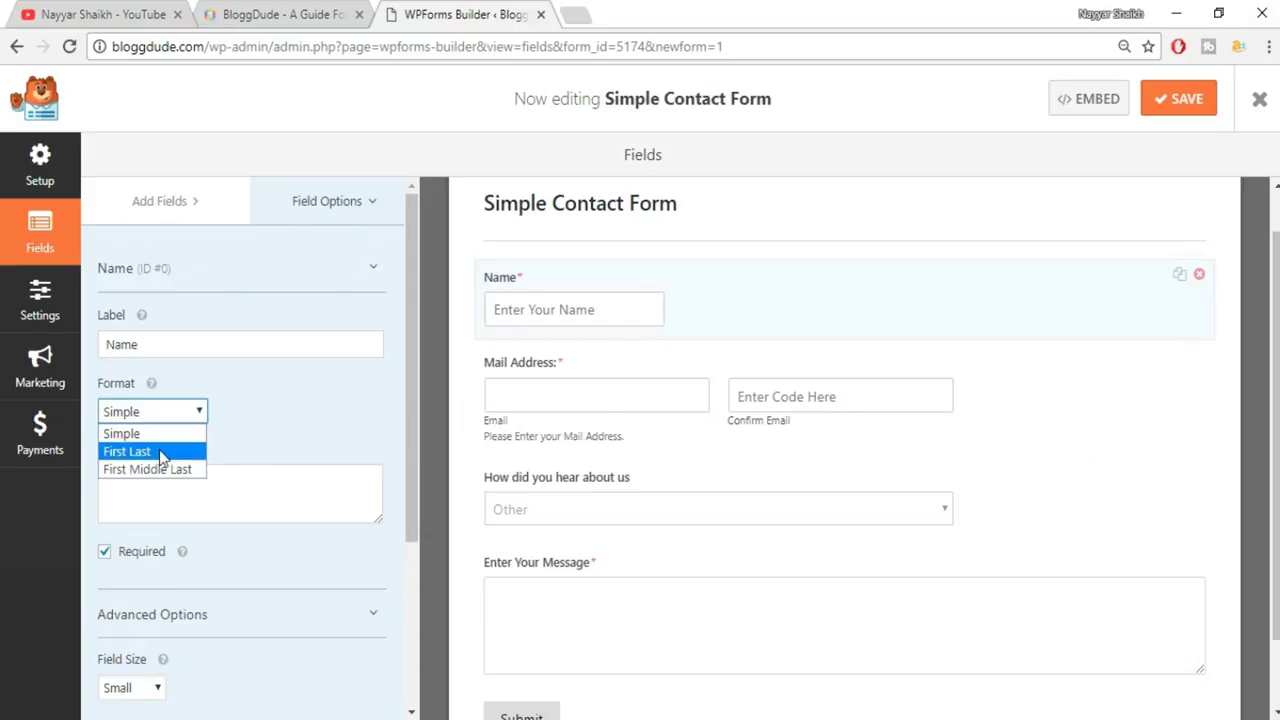
click(163, 451)
scroll(358, 463, down, 3)
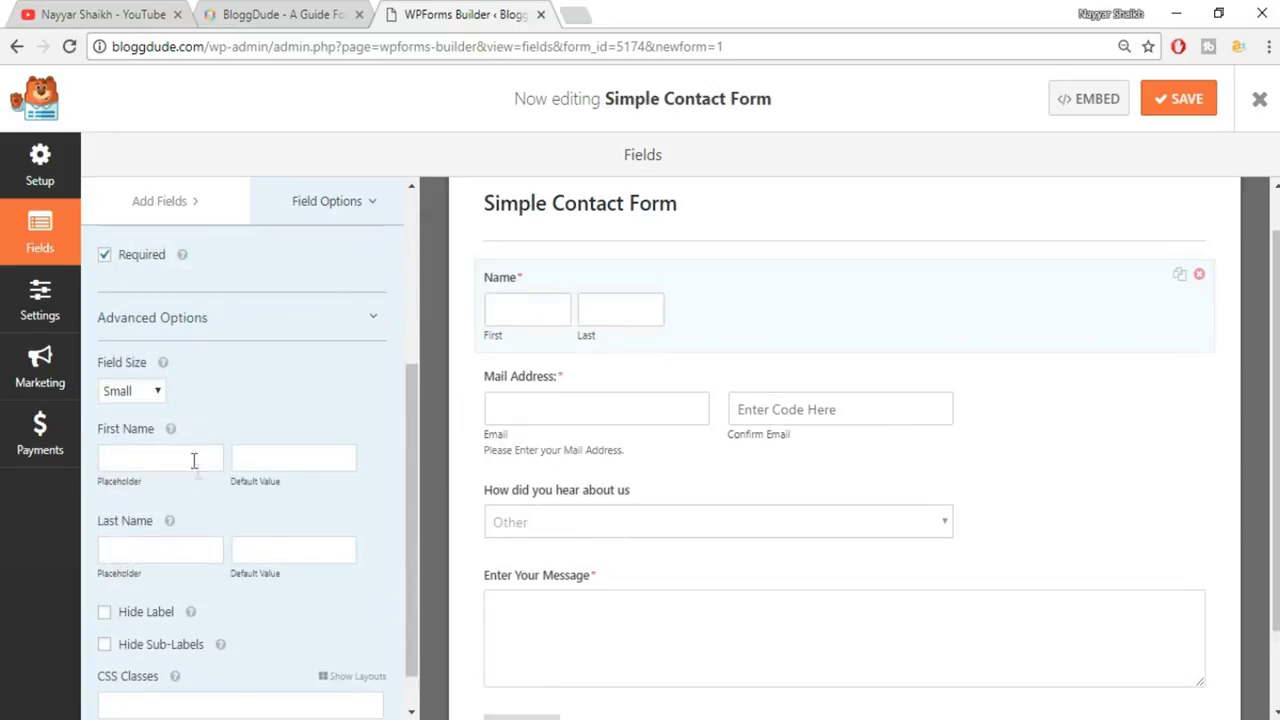
click(149, 390)
click(124, 431)
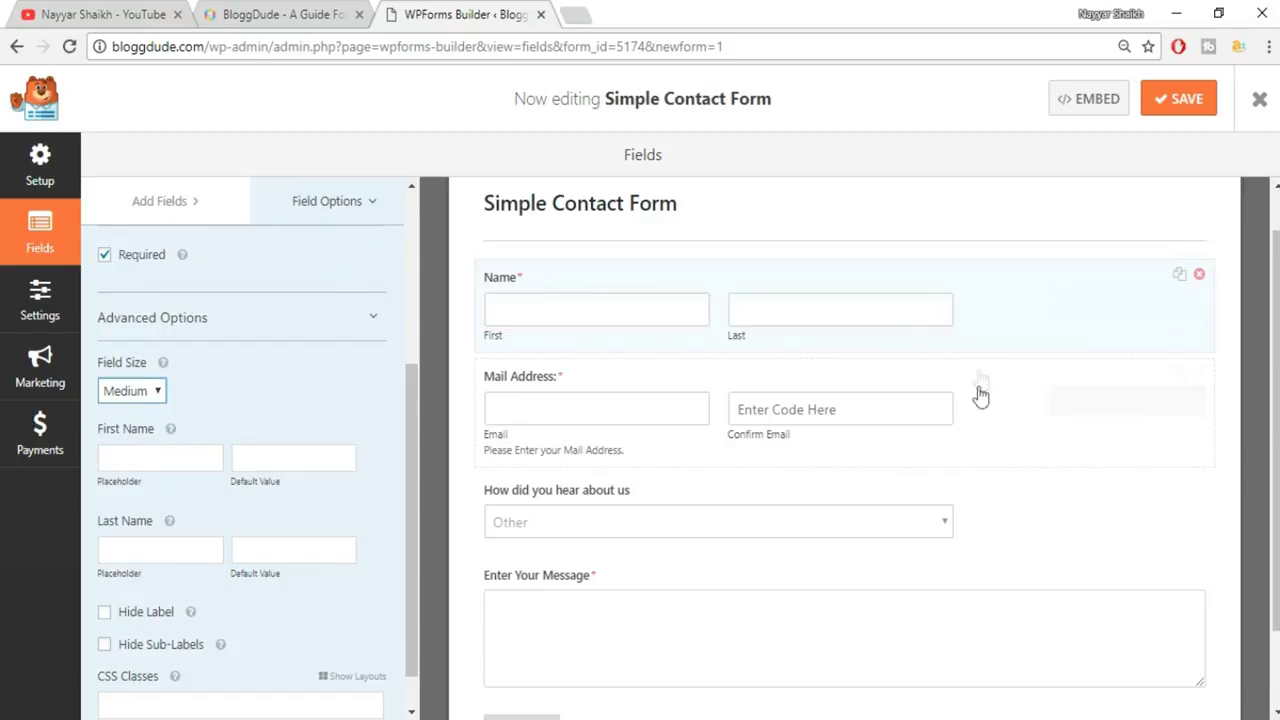
scroll(914, 429, down, 1)
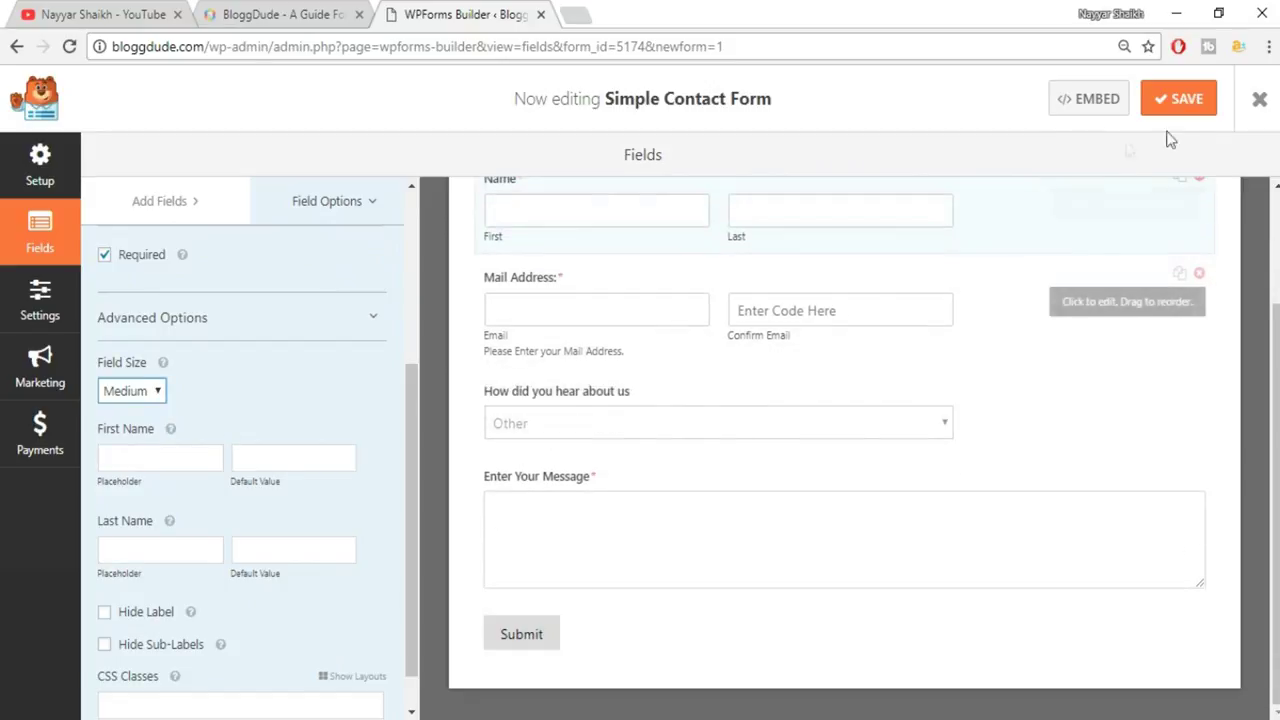
scroll(1022, 425, up, 1)
scroll(1032, 457, up, 1)
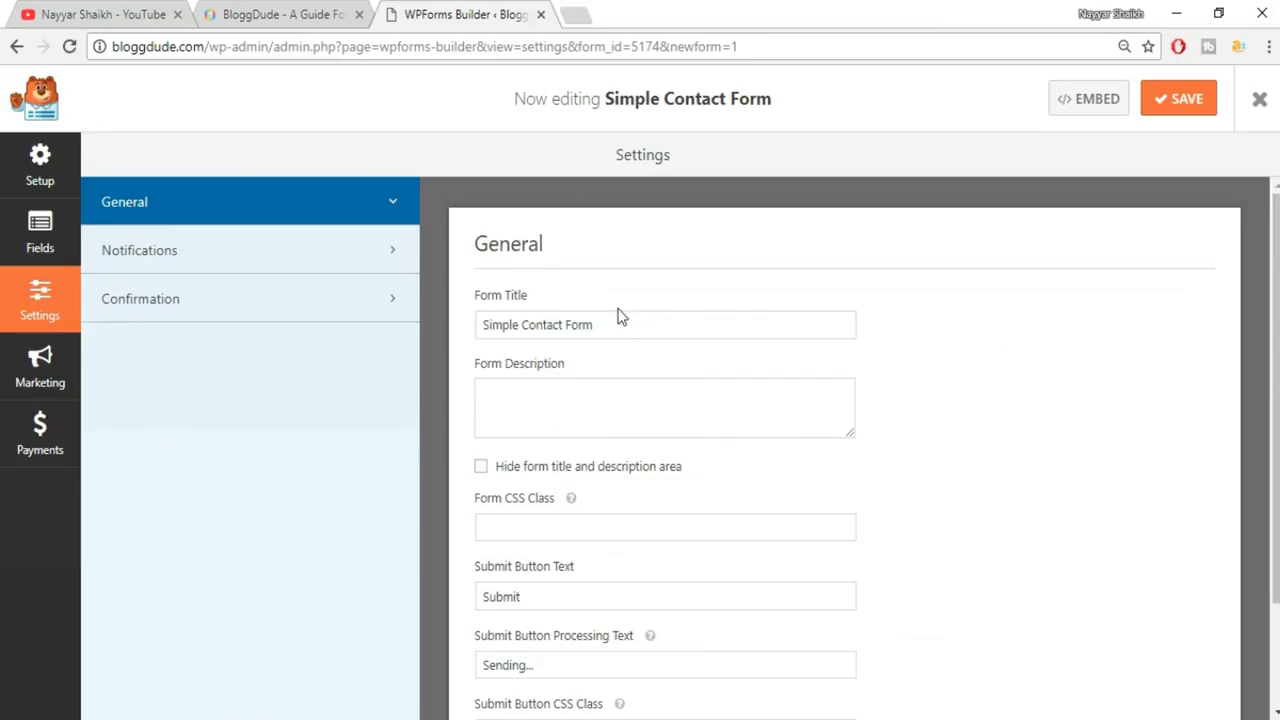
Replace the form title with 'Contact Us' and save the form.
key(ctrl+a)
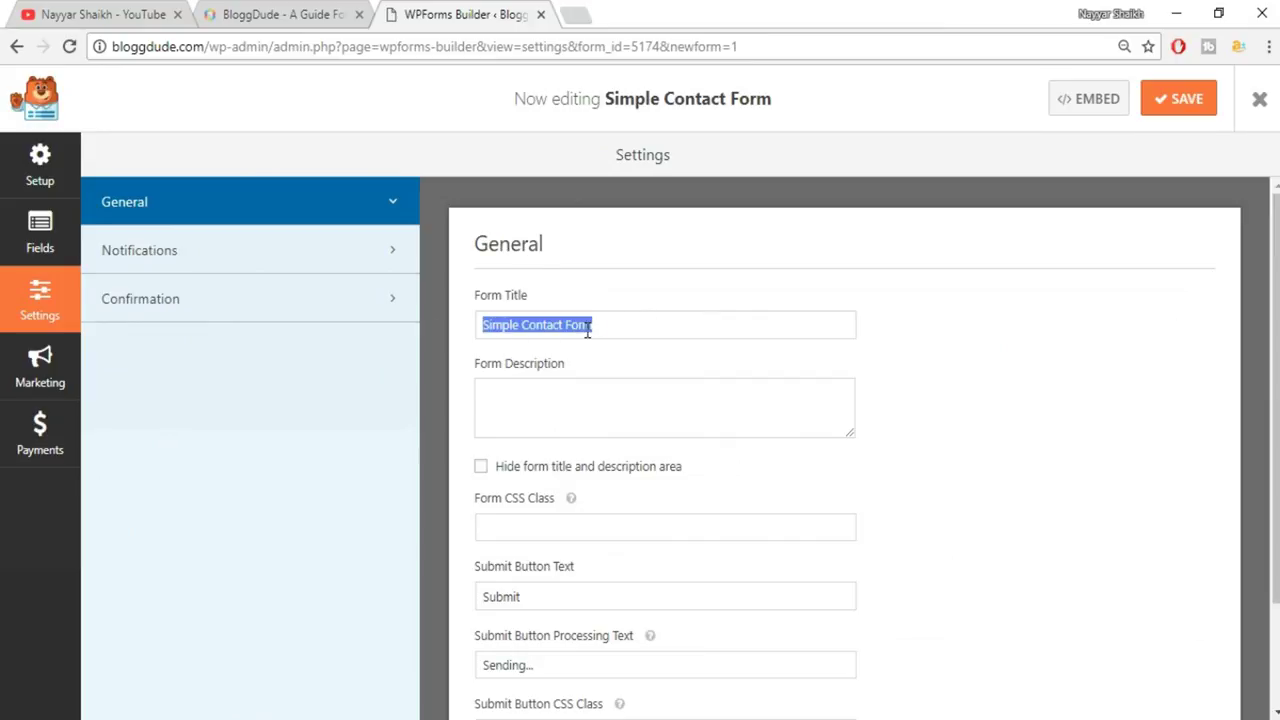
text(Cont)
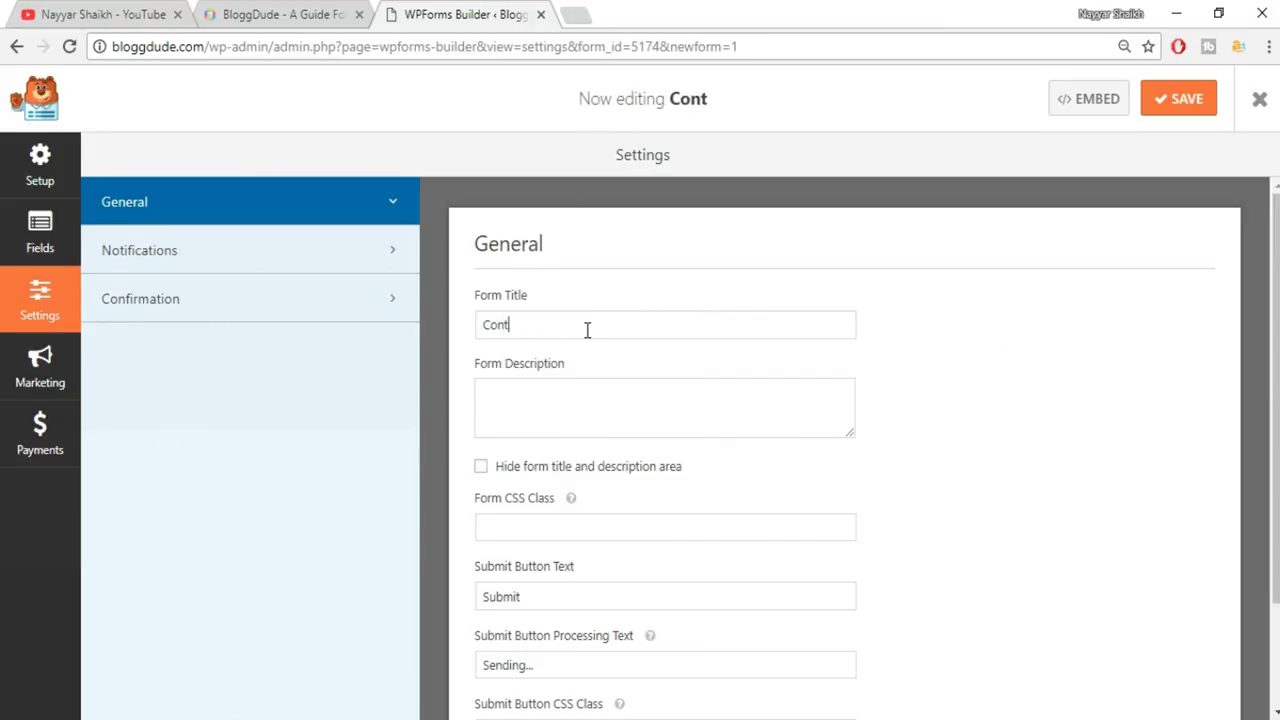
text(act Us)
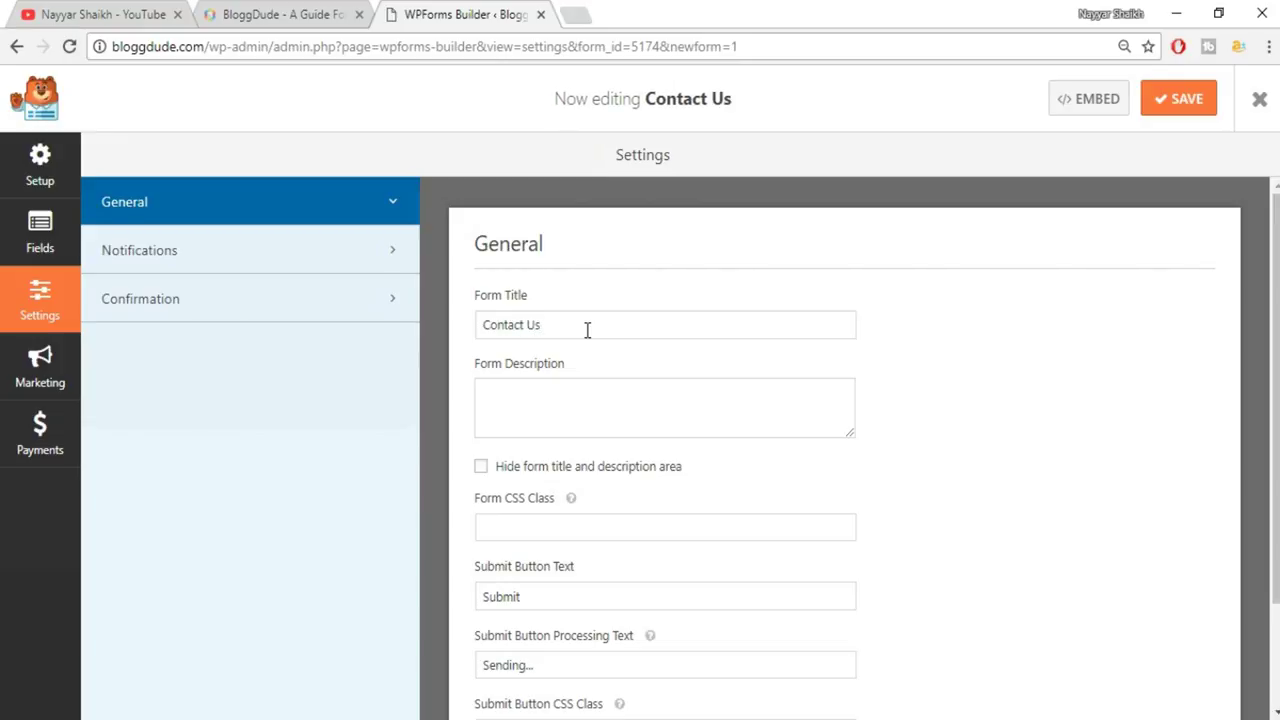
scroll(677, 375, down, 1)
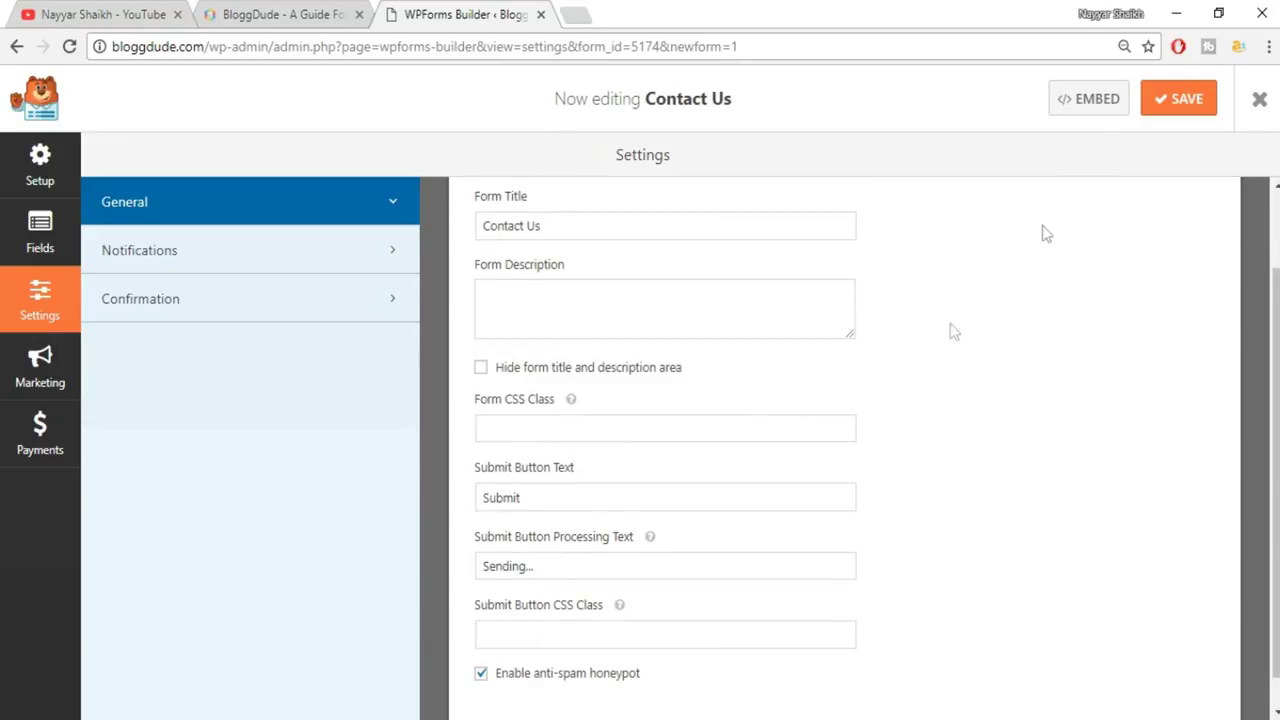
click(1175, 100)
scroll(1166, 226, up, 1)
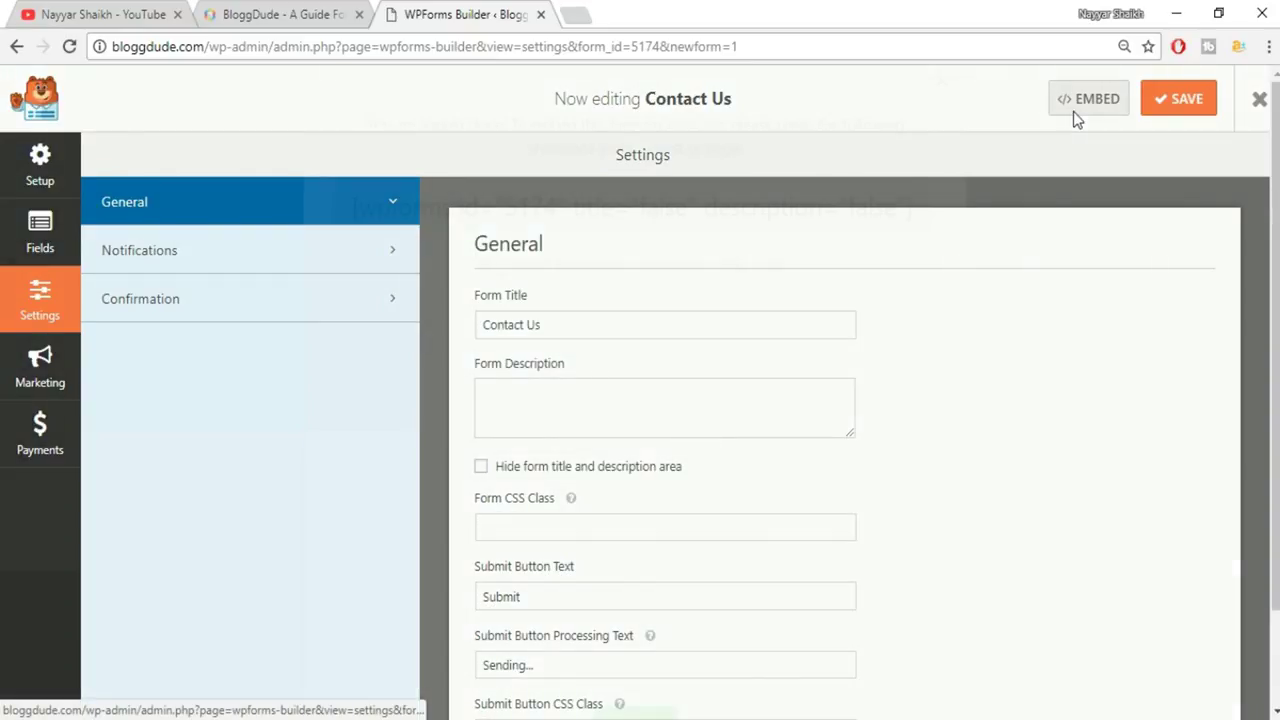
Copy the Contact Us embed shortcode, then exit the builder to Forms Overview.
click(1073, 112)
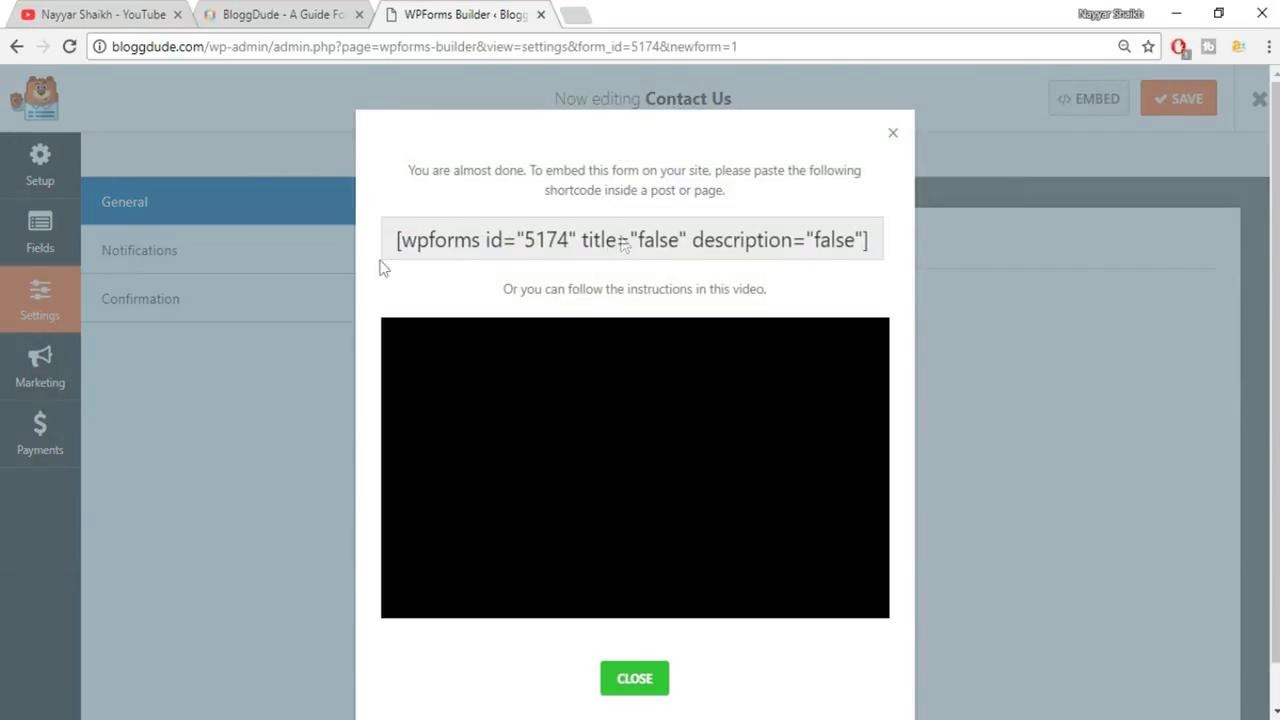
drag(394, 246, 885, 250)
key(ctrl+c)
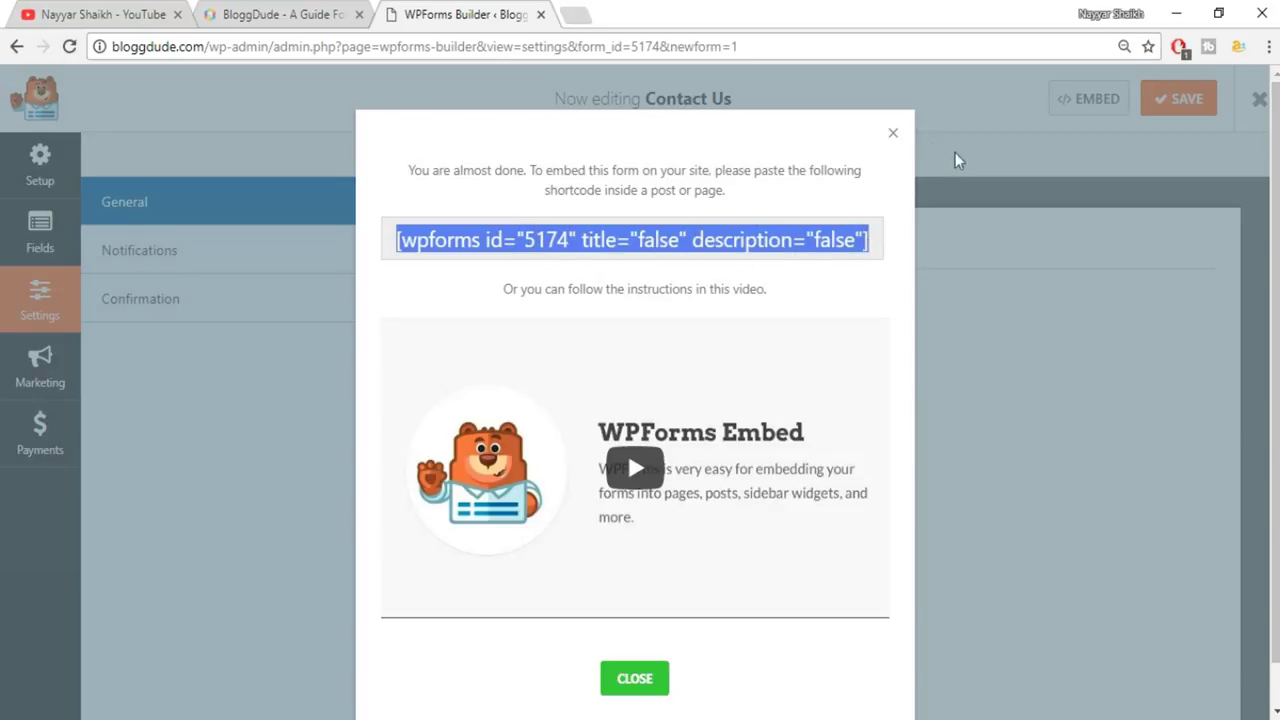
click(894, 134)
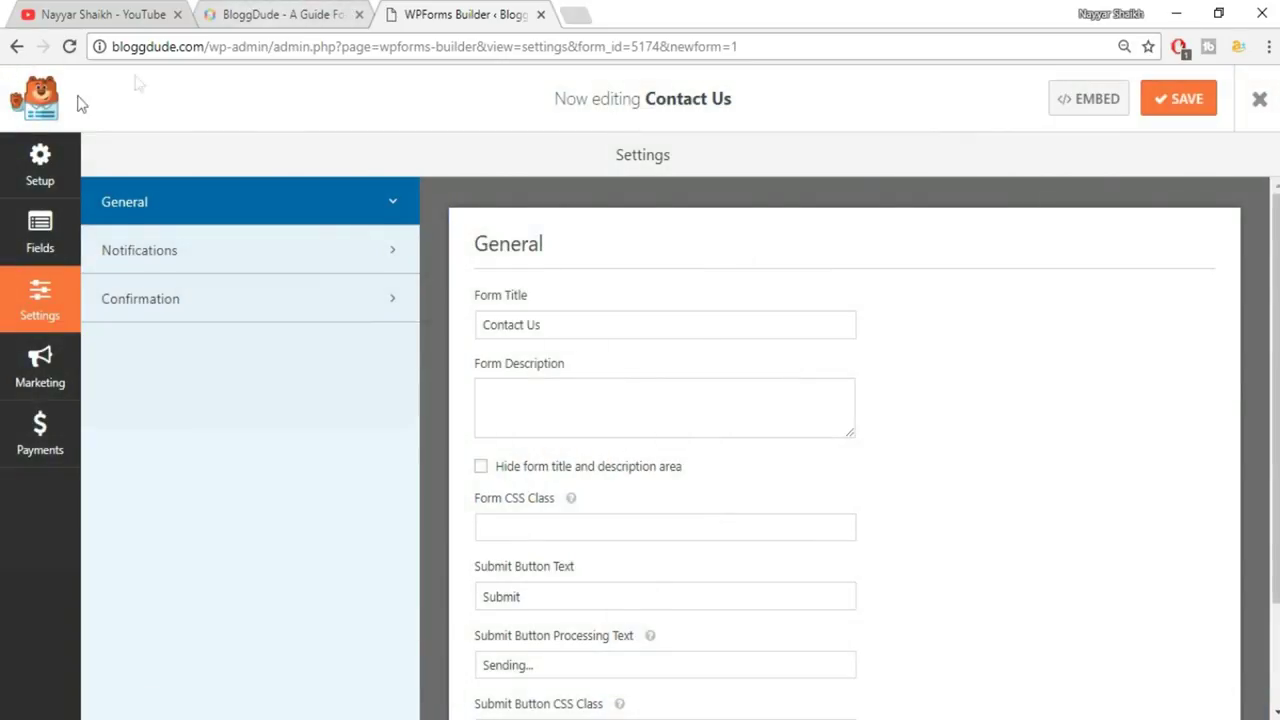
click(1261, 113)
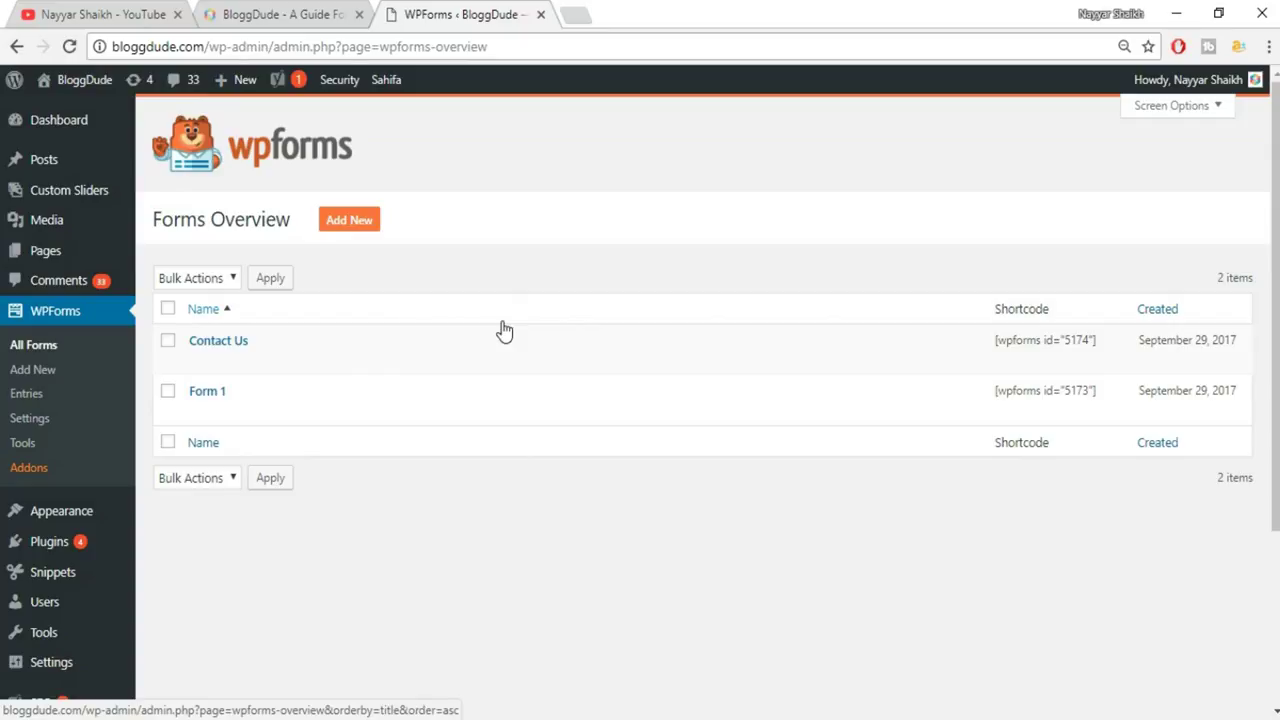
Open the Contact Me page for editing from All Pages.
mouse_move(70, 262)
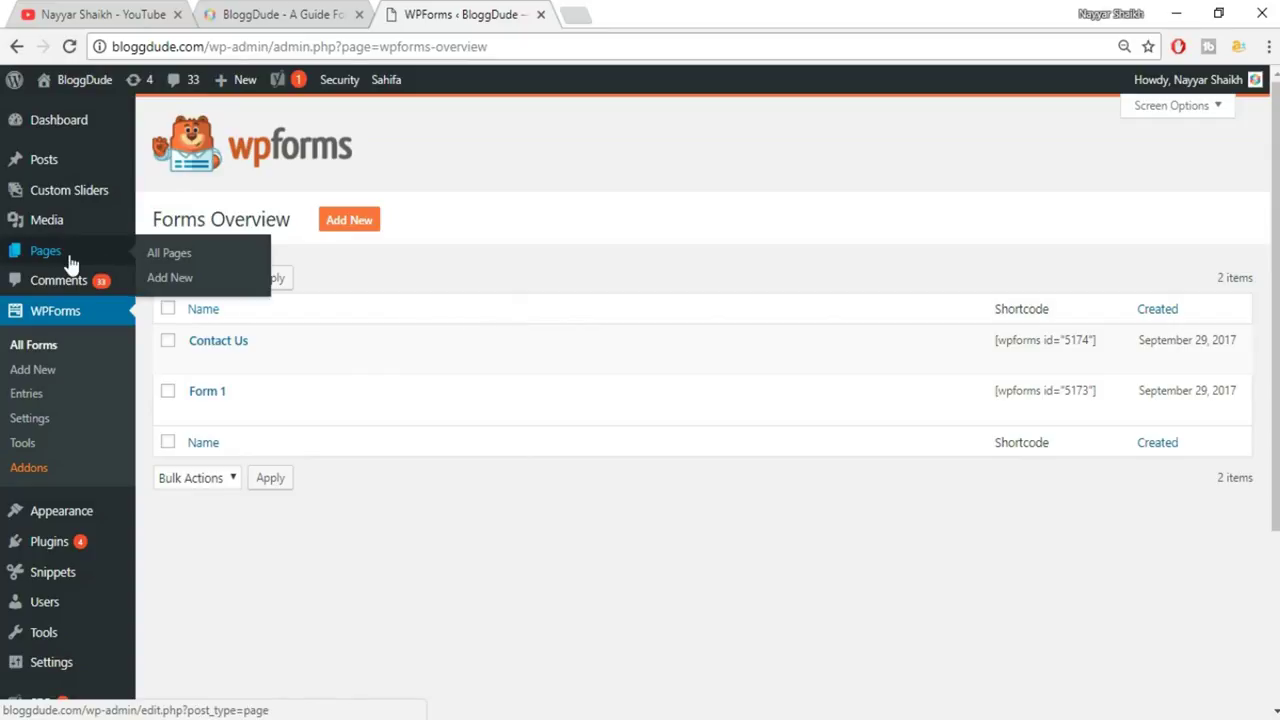
click(69, 255)
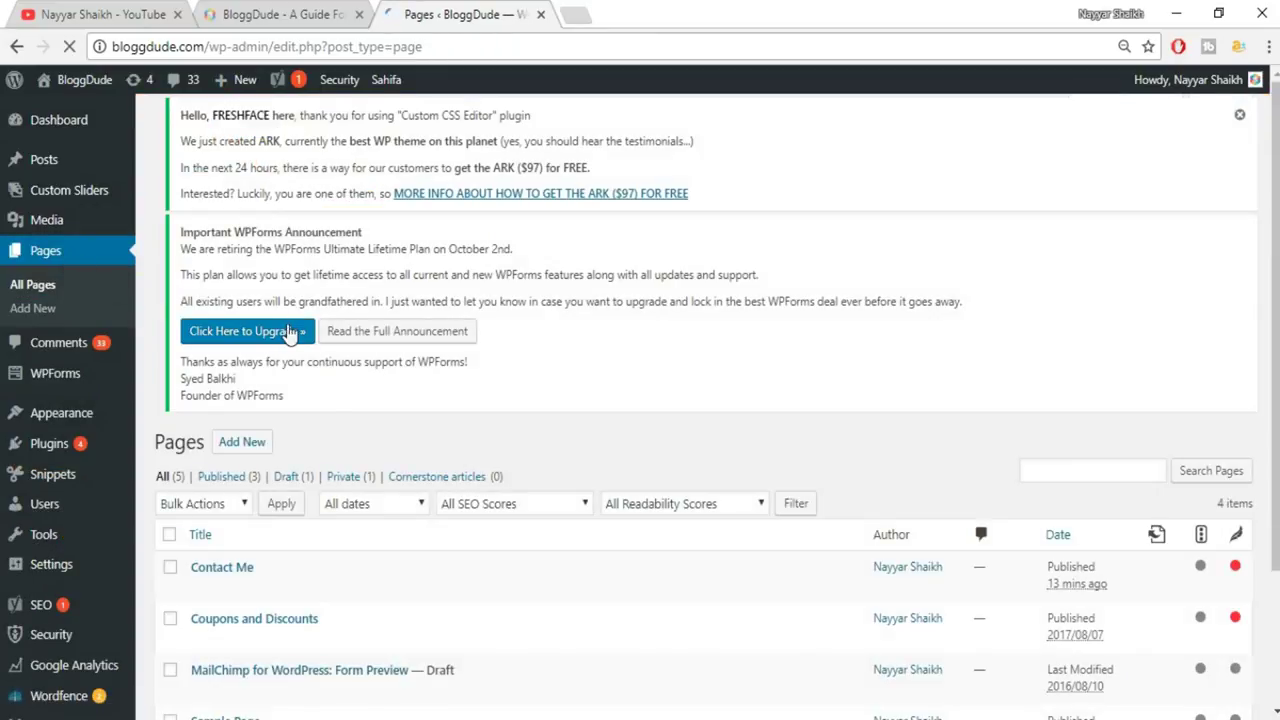
scroll(300, 450, down, 1)
click(205, 517)
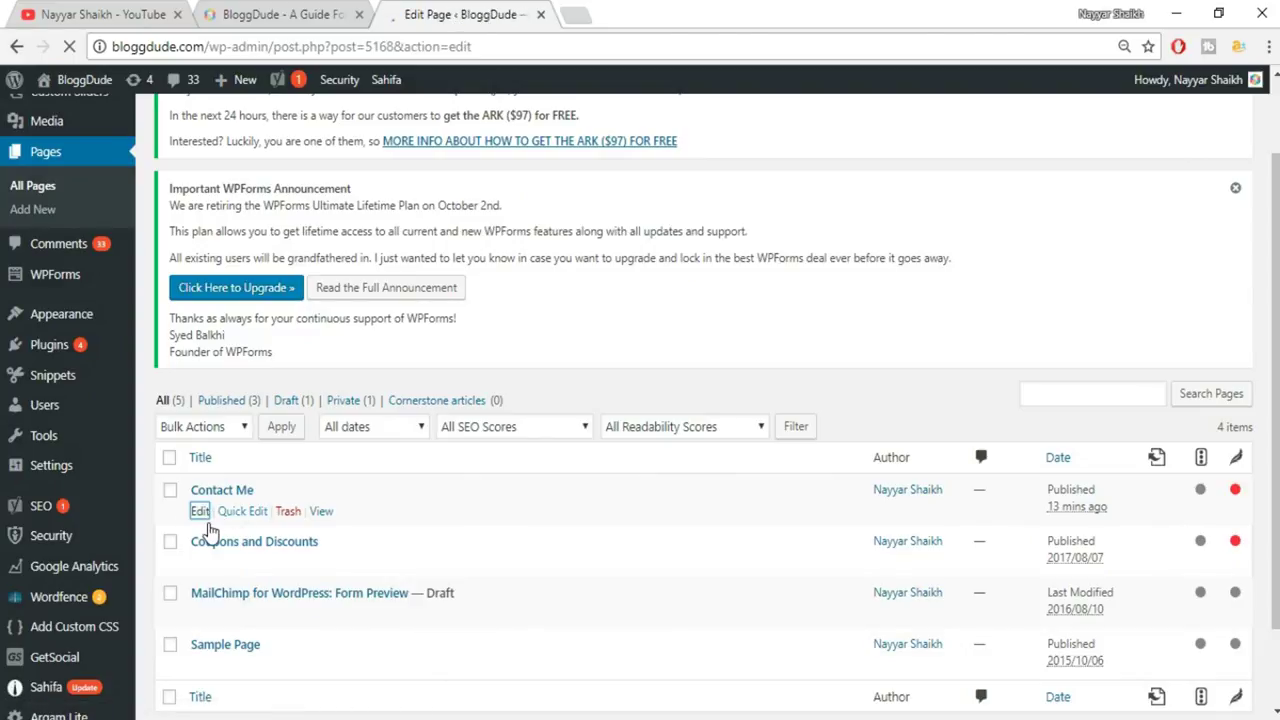
scroll(458, 518, down, 2)
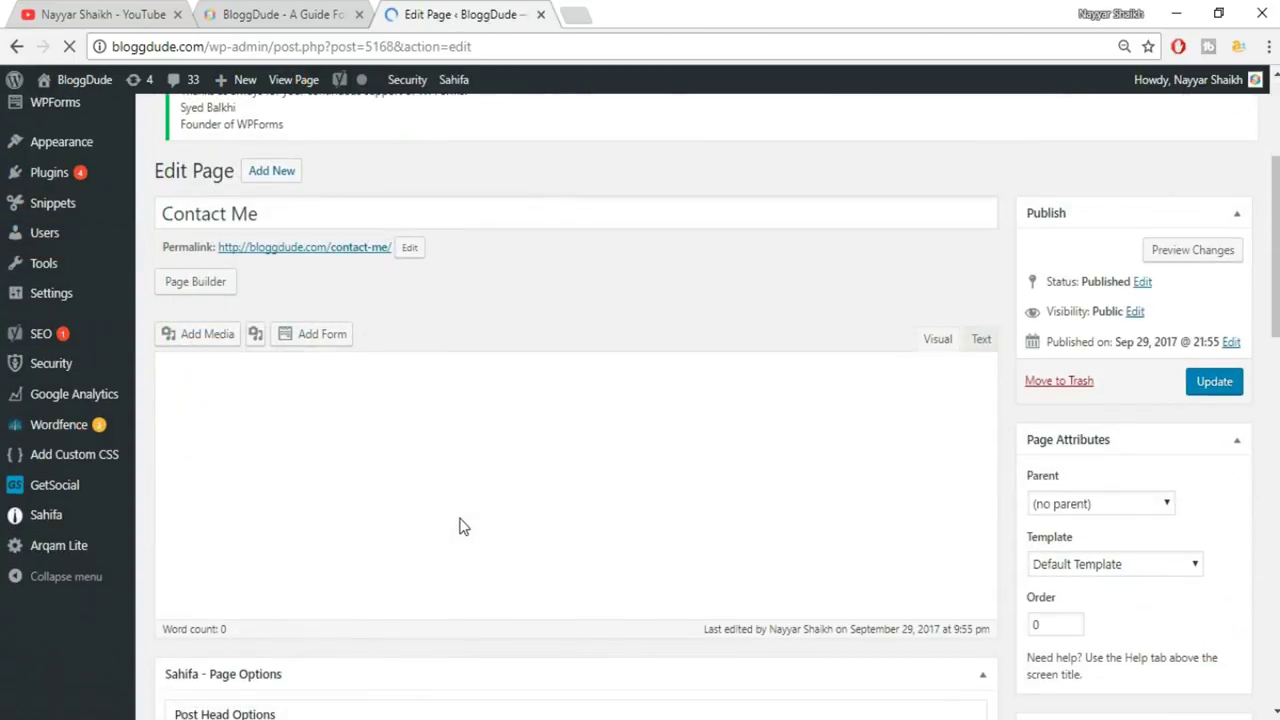
scroll(470, 455, down, 2)
scroll(554, 412, up, 1)
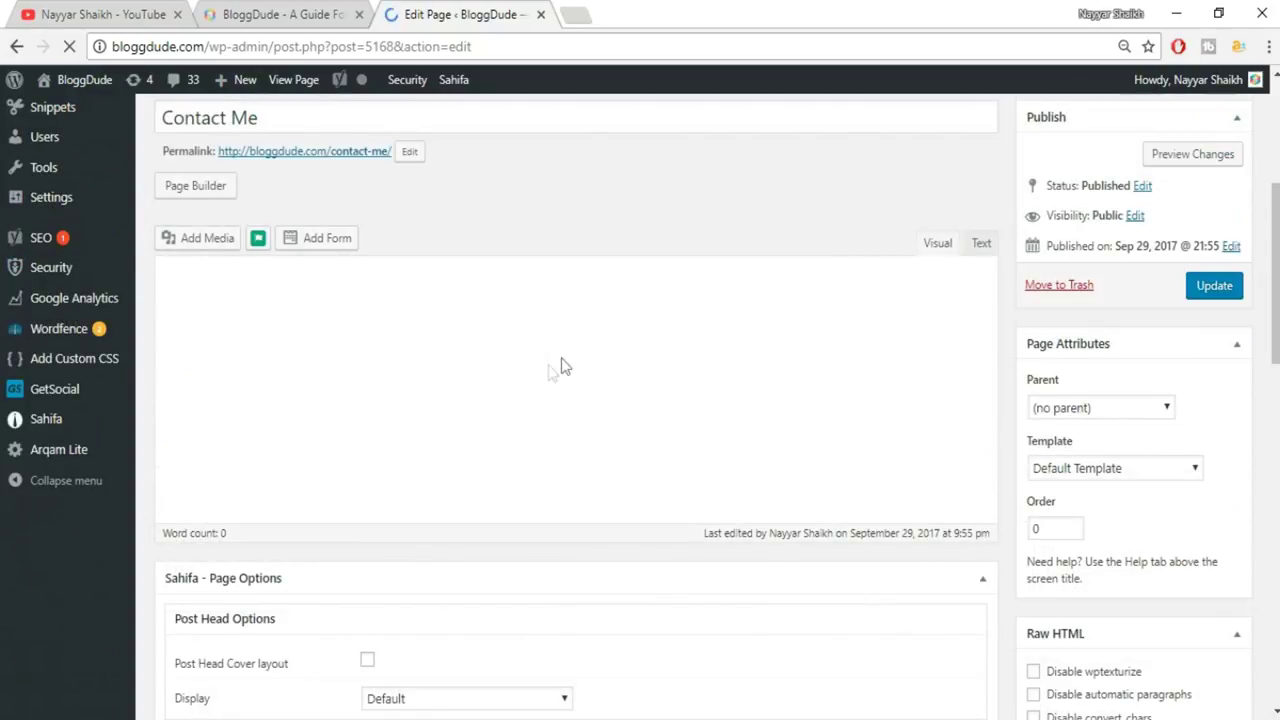
scroll(563, 363, up, 3)
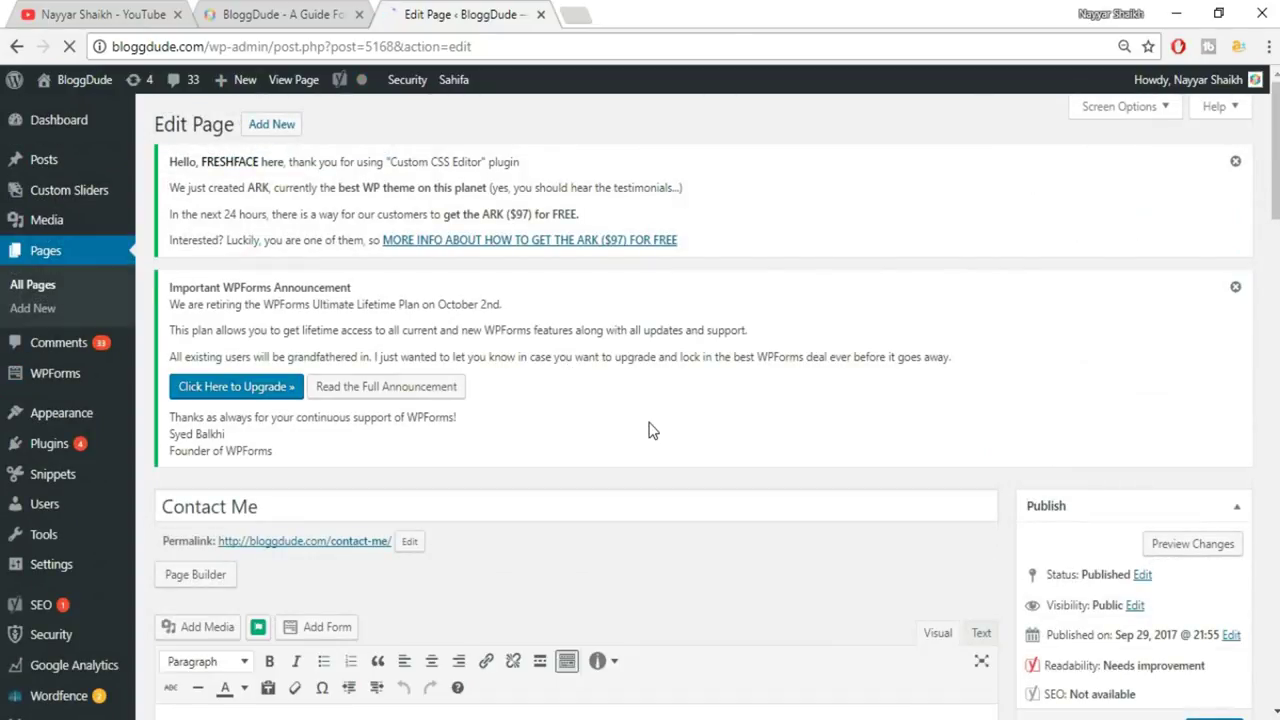
scroll(650, 430, down, 5)
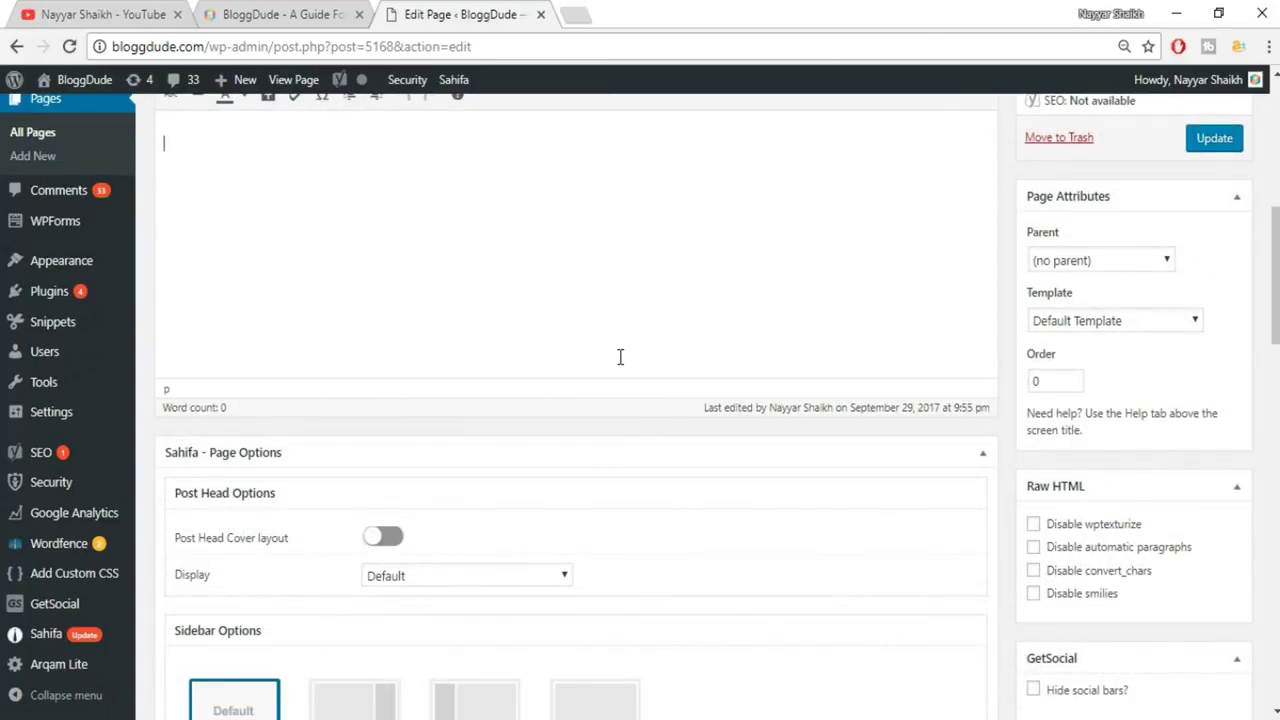
scroll(620, 357, up, 1)
Paste the [wpforms id="5174"] shortcode into the page body.
key(ctrl+v)
drag(502, 246, 170, 248)
click(405, 250)
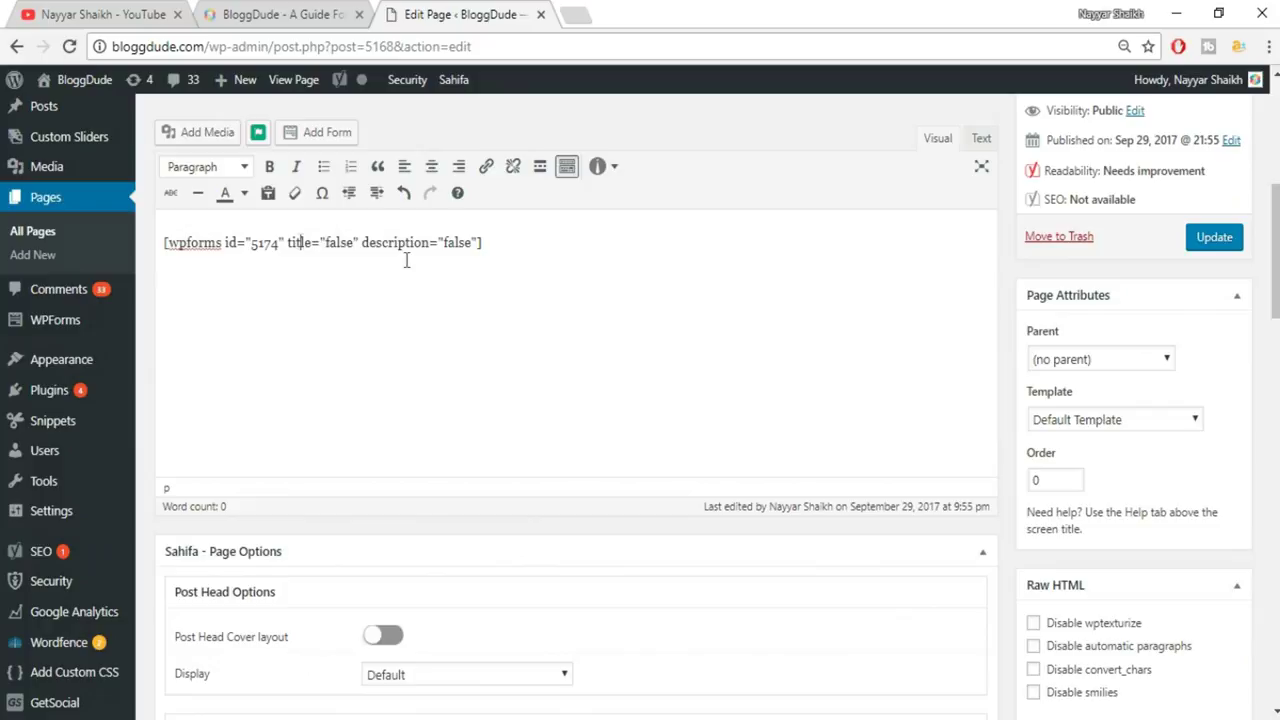
drag(527, 248, 154, 246)
click(591, 243)
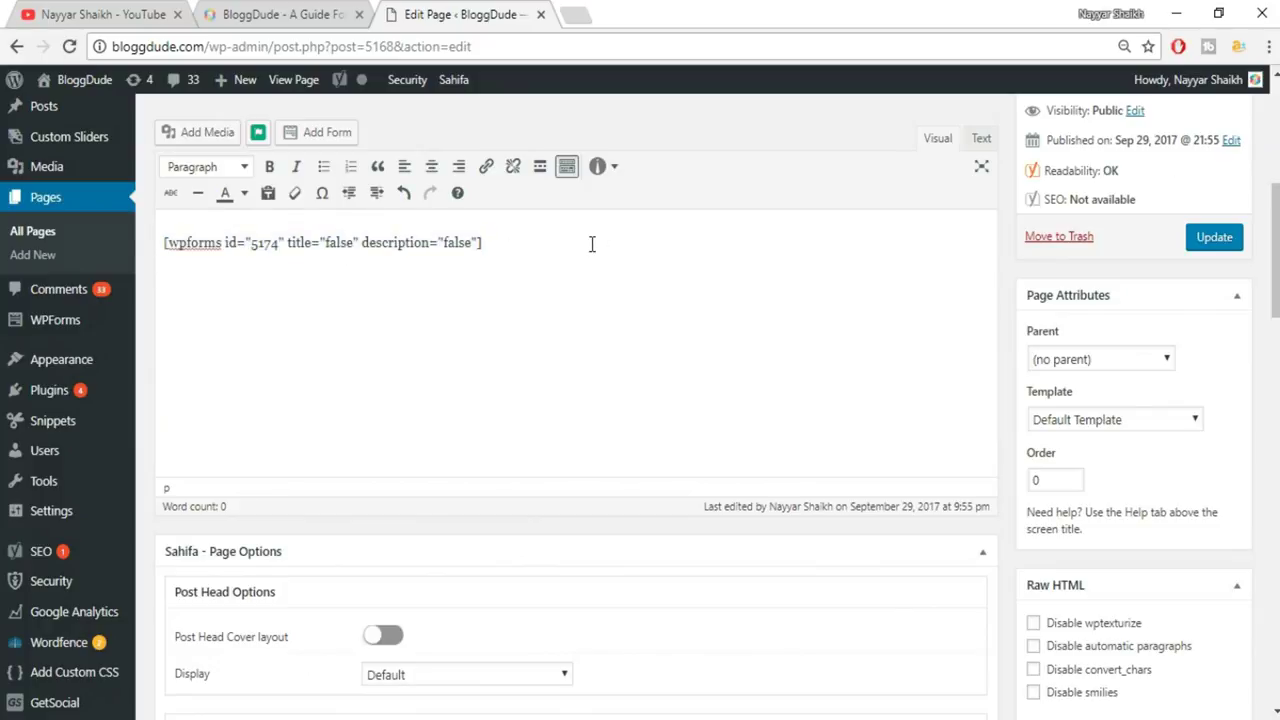
Replace the pasted shortcode with the Contact Us form inserted via Add Form, title shown.
drag(591, 243, 127, 243)
key(BackSpace)
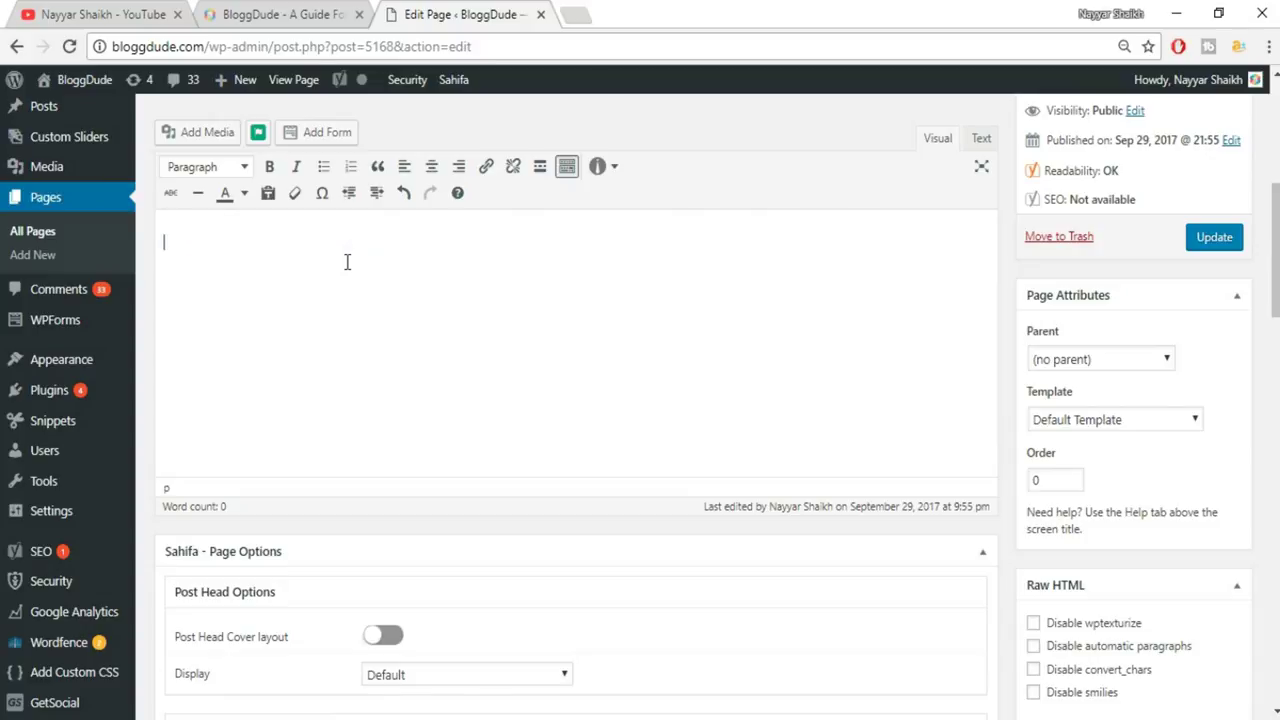
scroll(398, 187, up, 1)
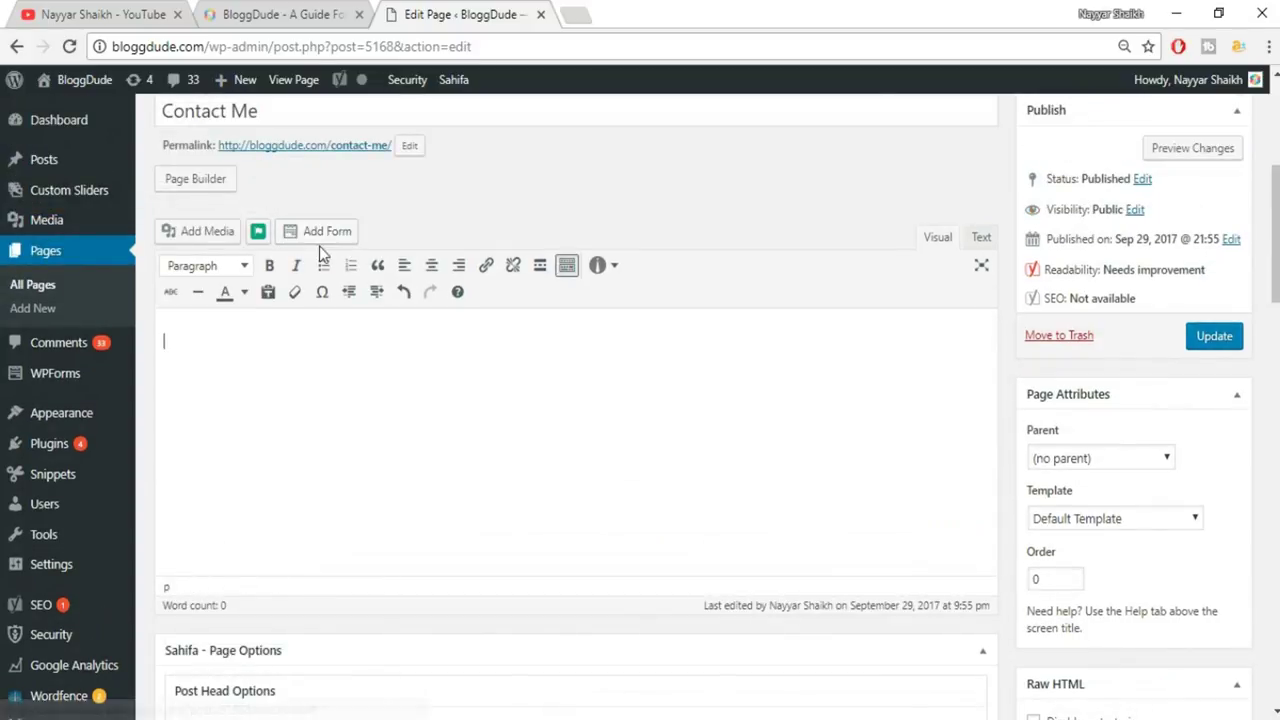
click(319, 241)
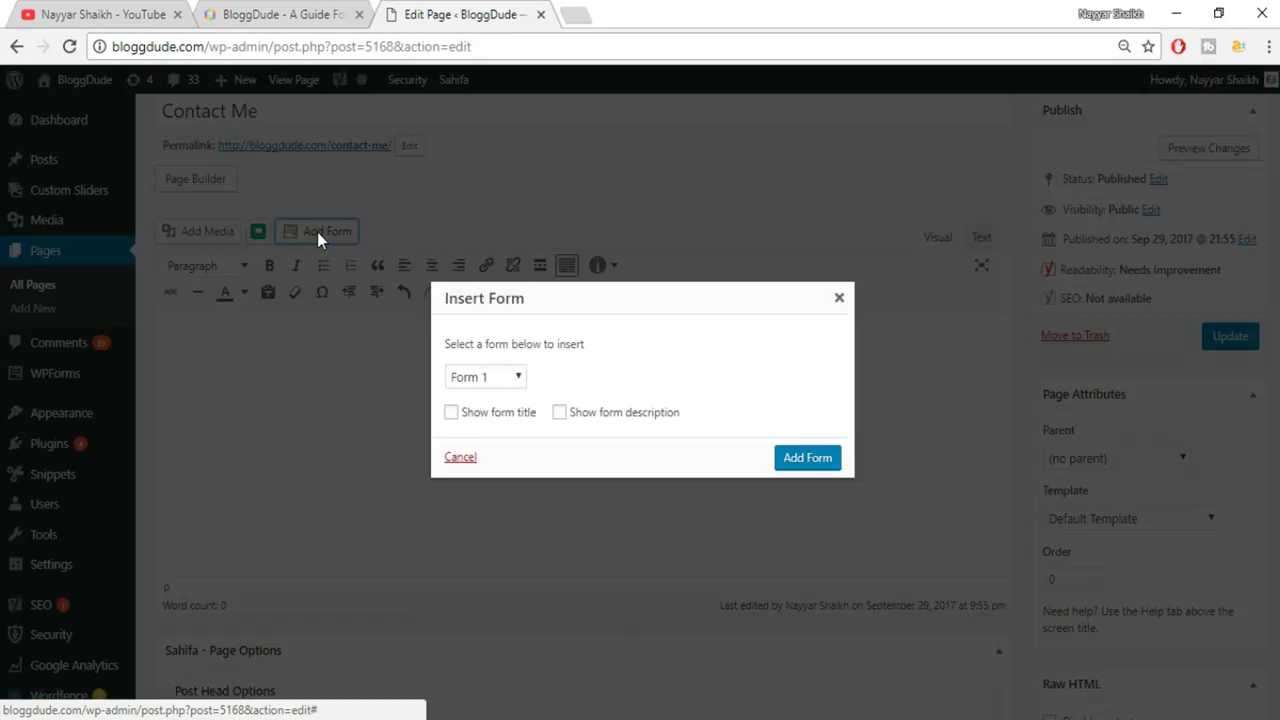
click(486, 376)
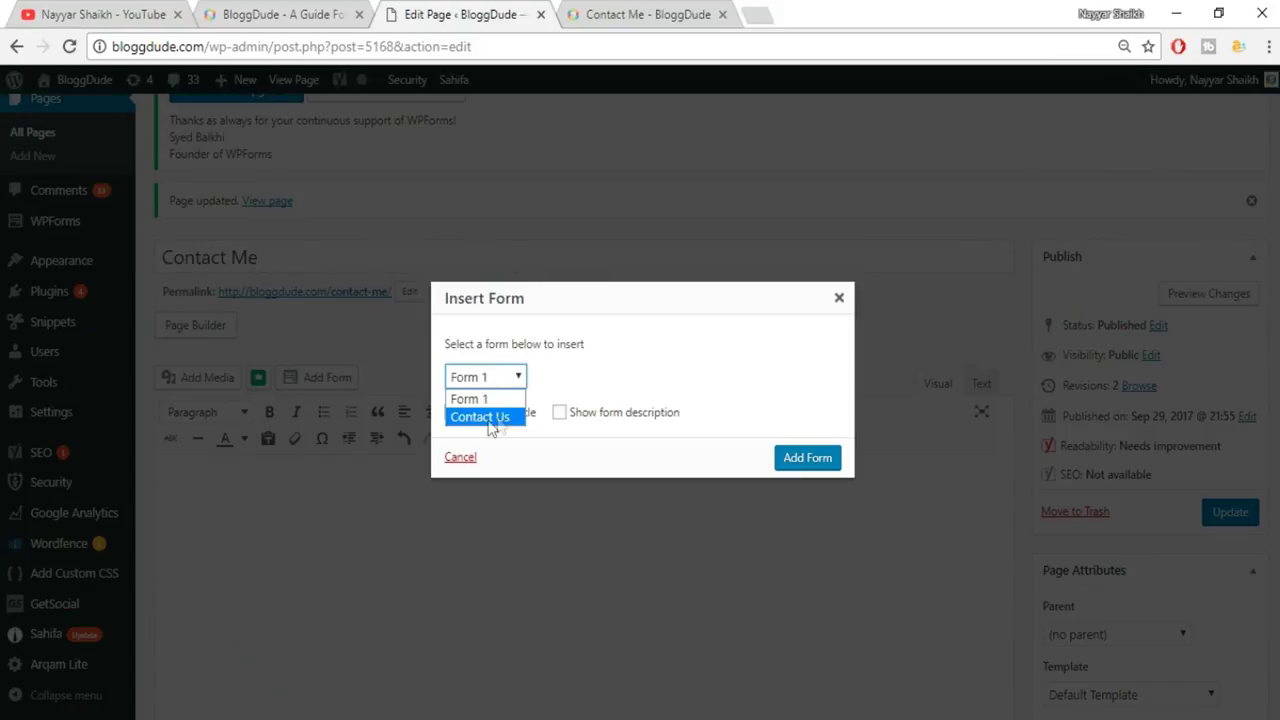
click(483, 419)
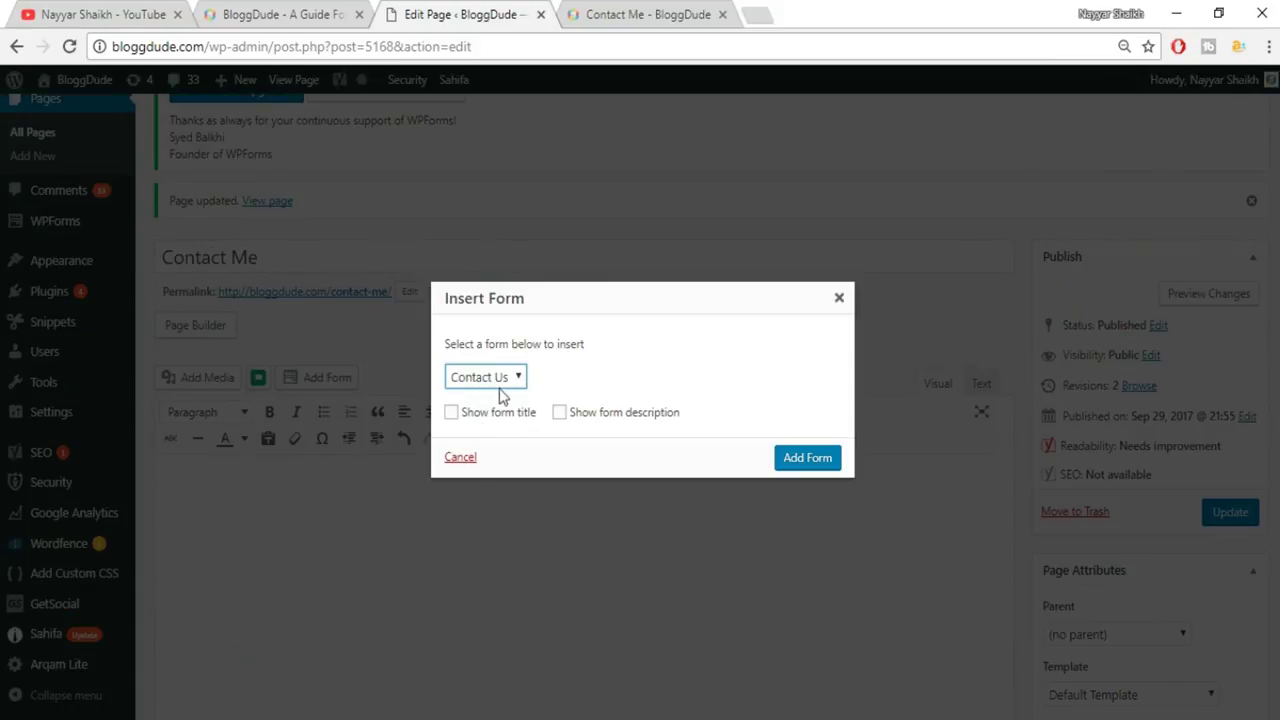
click(486, 420)
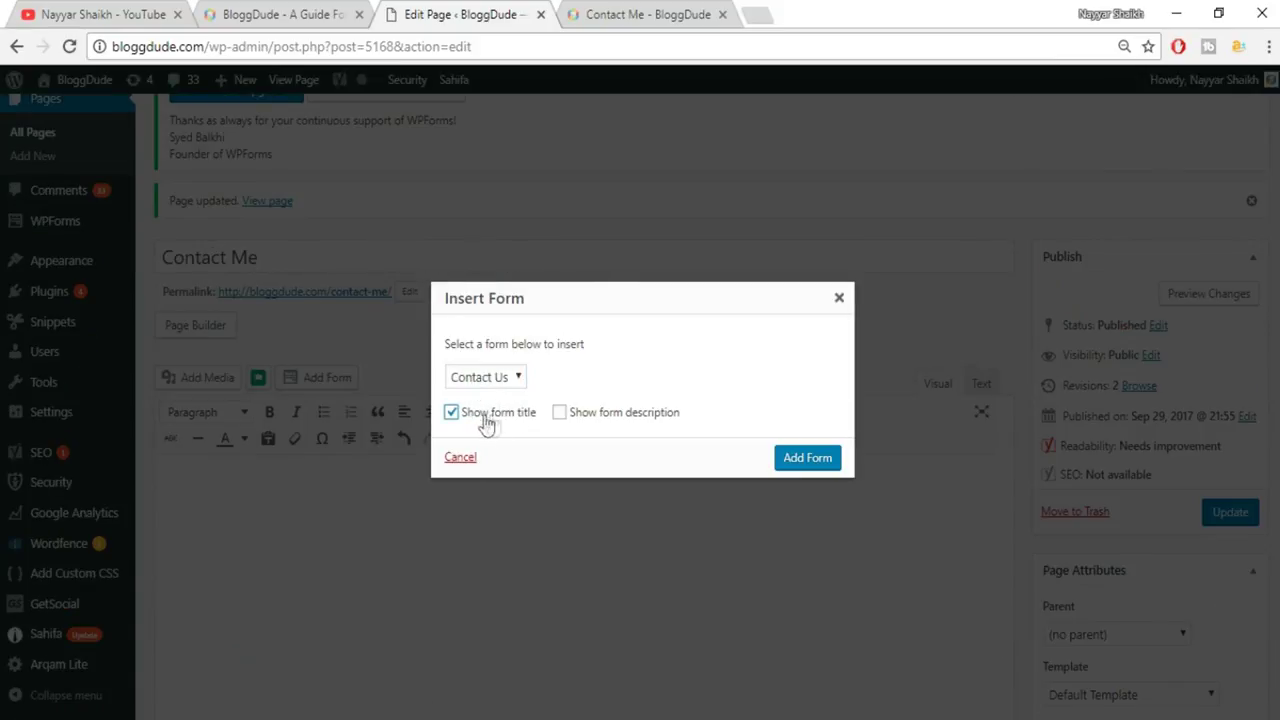
click(800, 458)
Update the Contact Me page and close the old preview.
click(1230, 516)
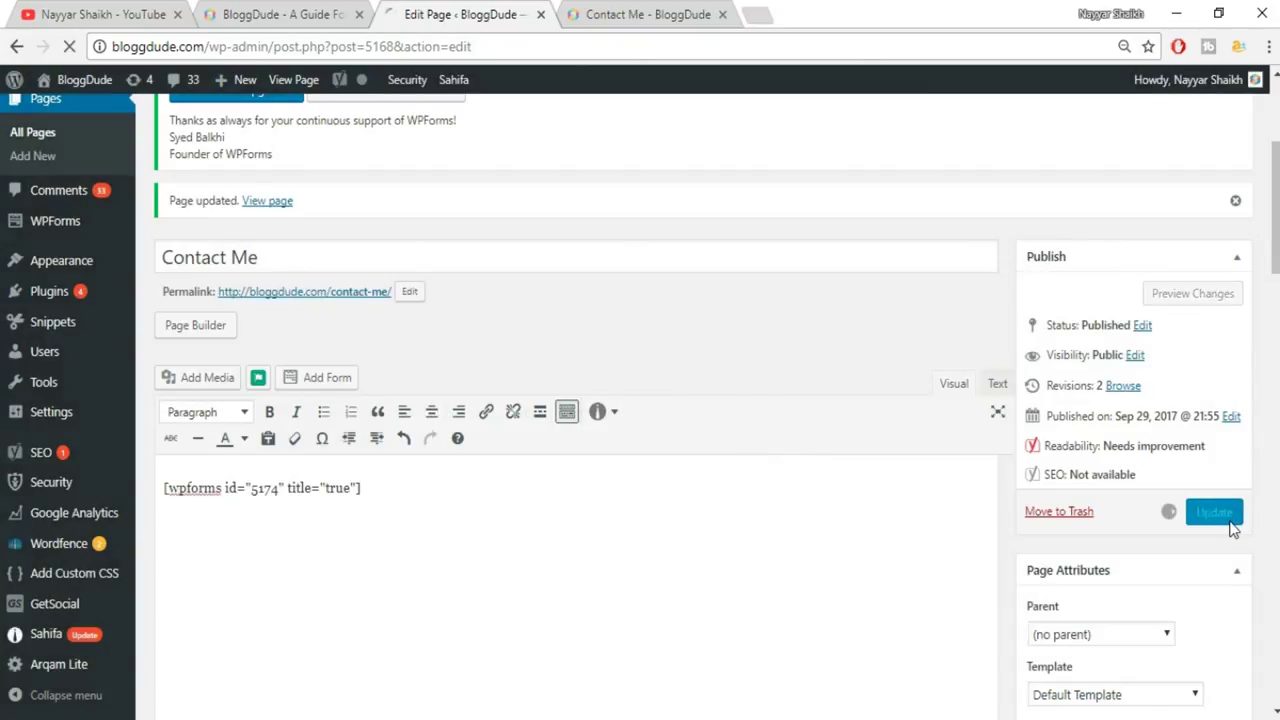
click(722, 14)
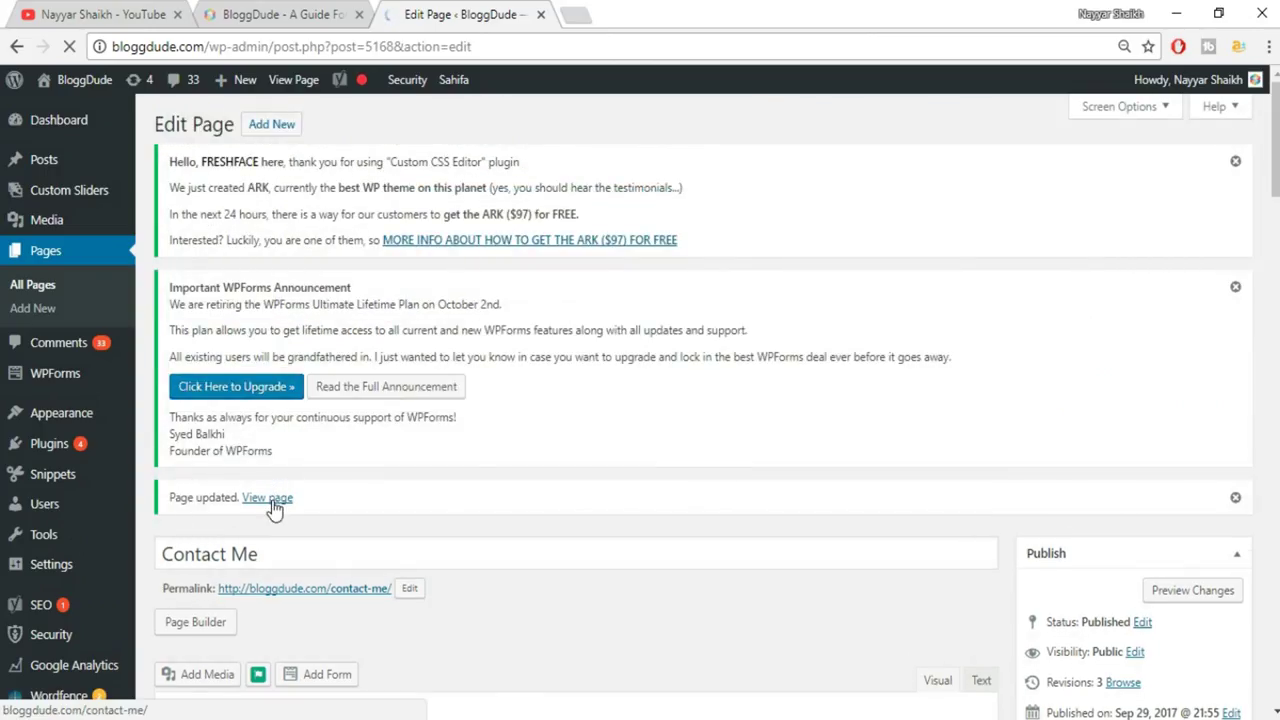
right_click(274, 505)
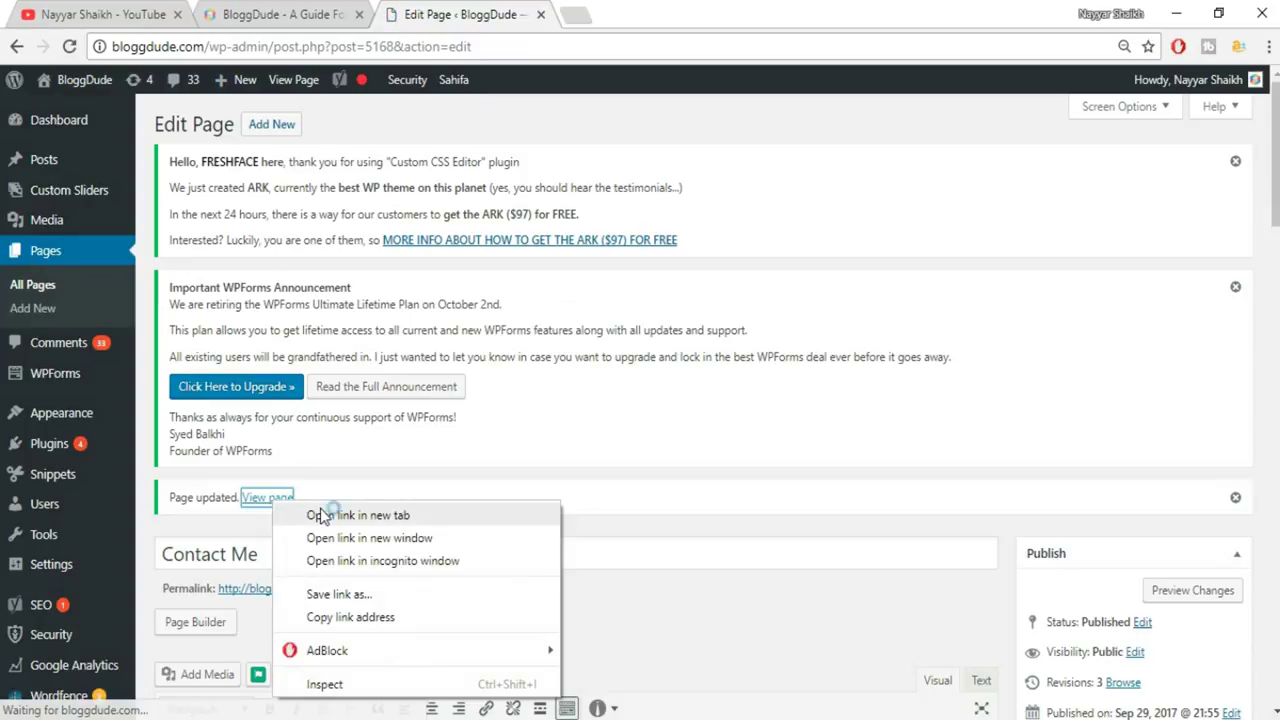
Open the live Contact Me page and choose YouTube as the referral source.
click(324, 512)
click(590, 14)
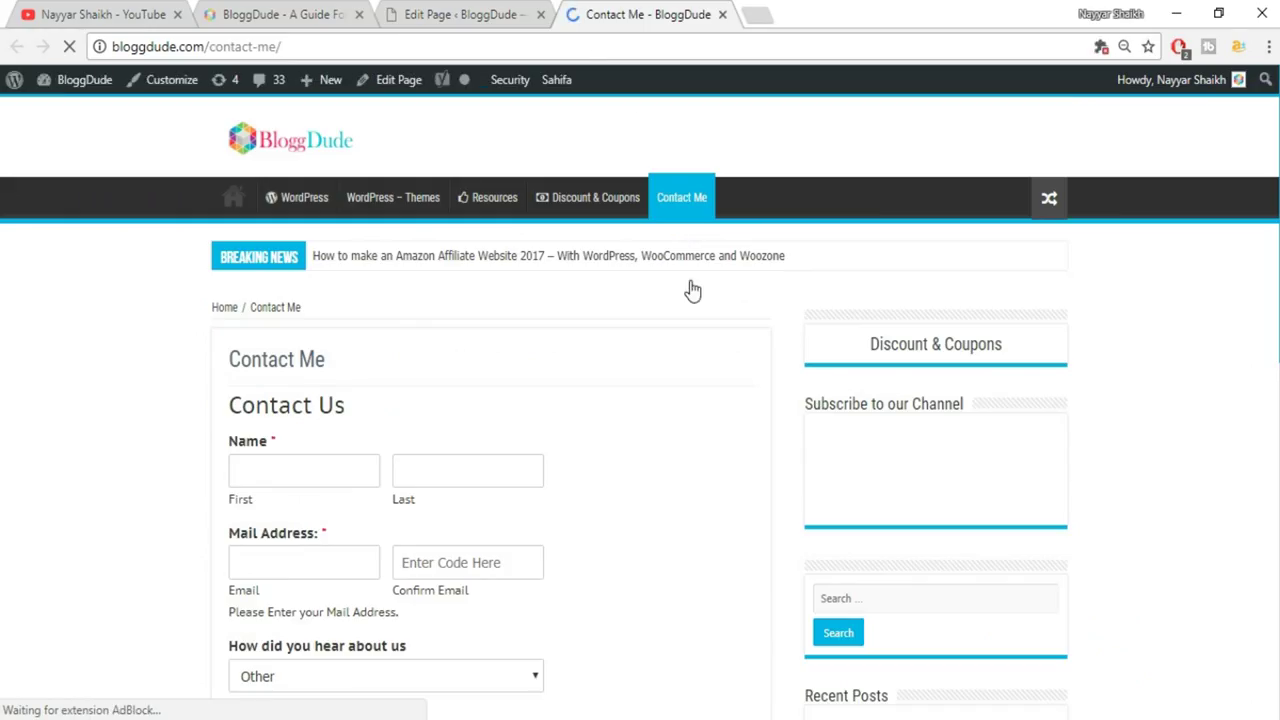
scroll(691, 290, down, 3)
click(383, 420)
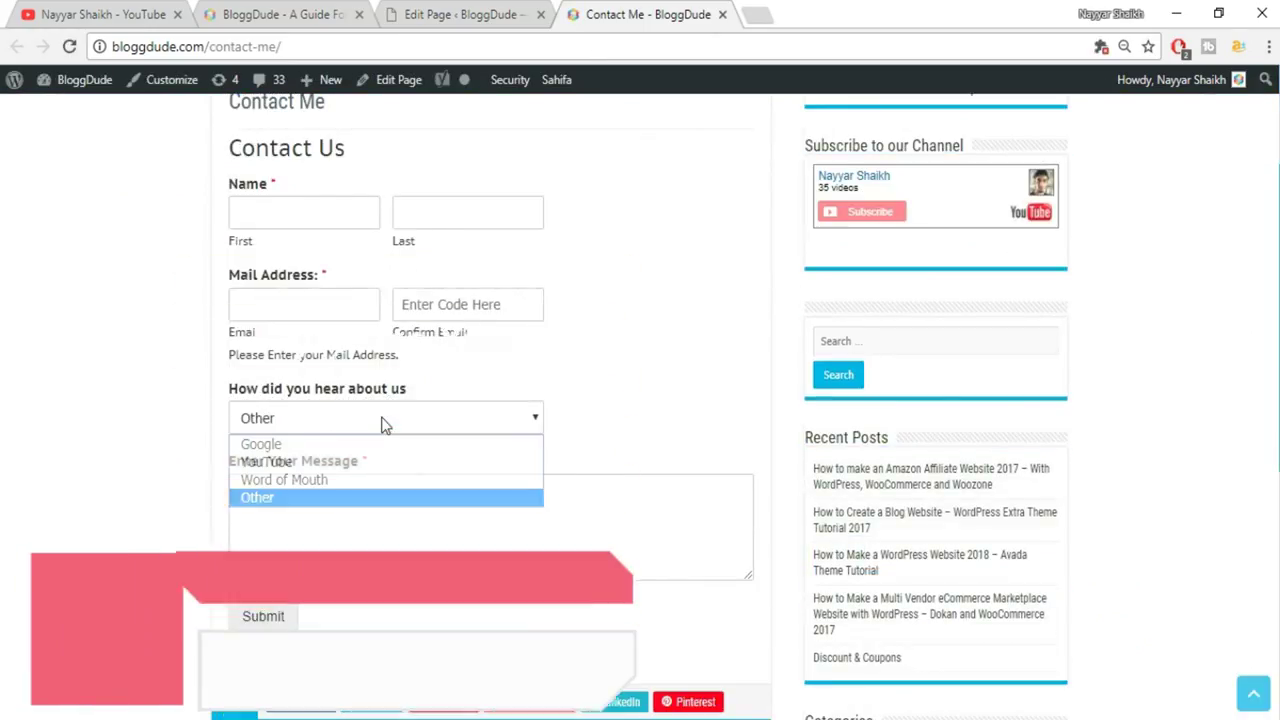
click(375, 462)
Try the Email, Confirm Email, First and Last name fields, then return to the editor.
click(340, 308)
click(488, 304)
click(310, 216)
click(426, 214)
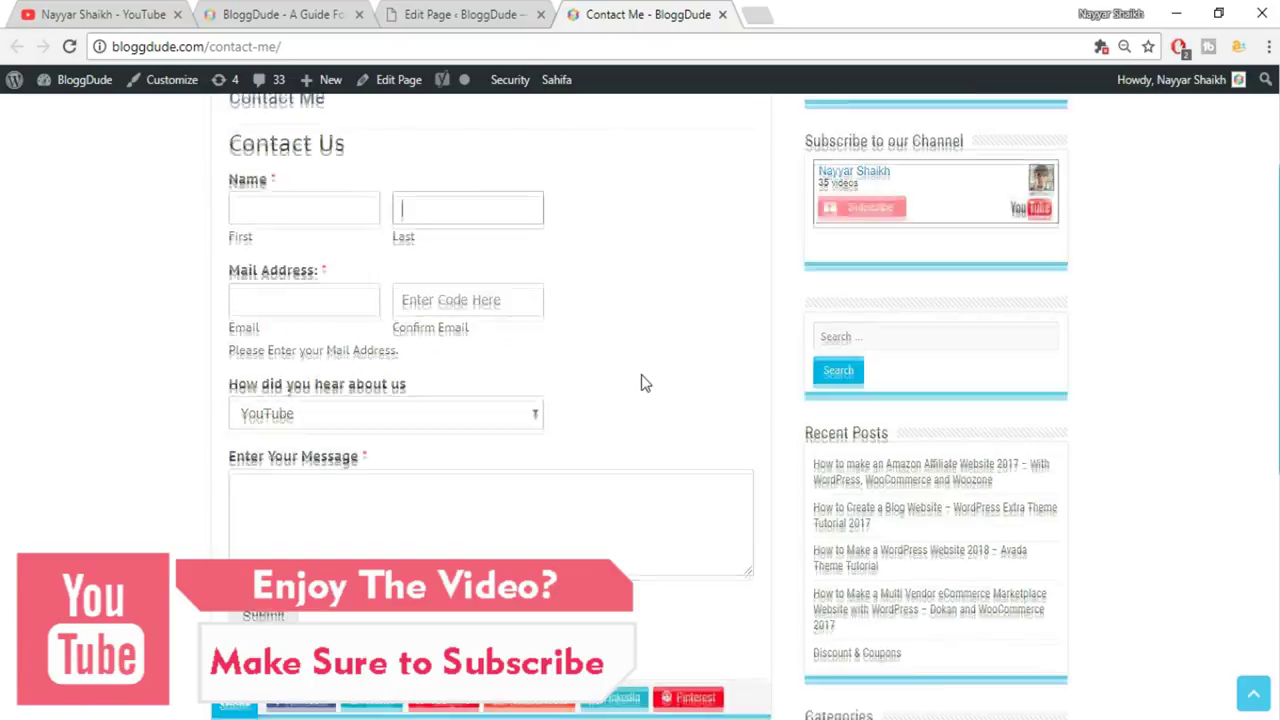
scroll(640, 380, down, 1)
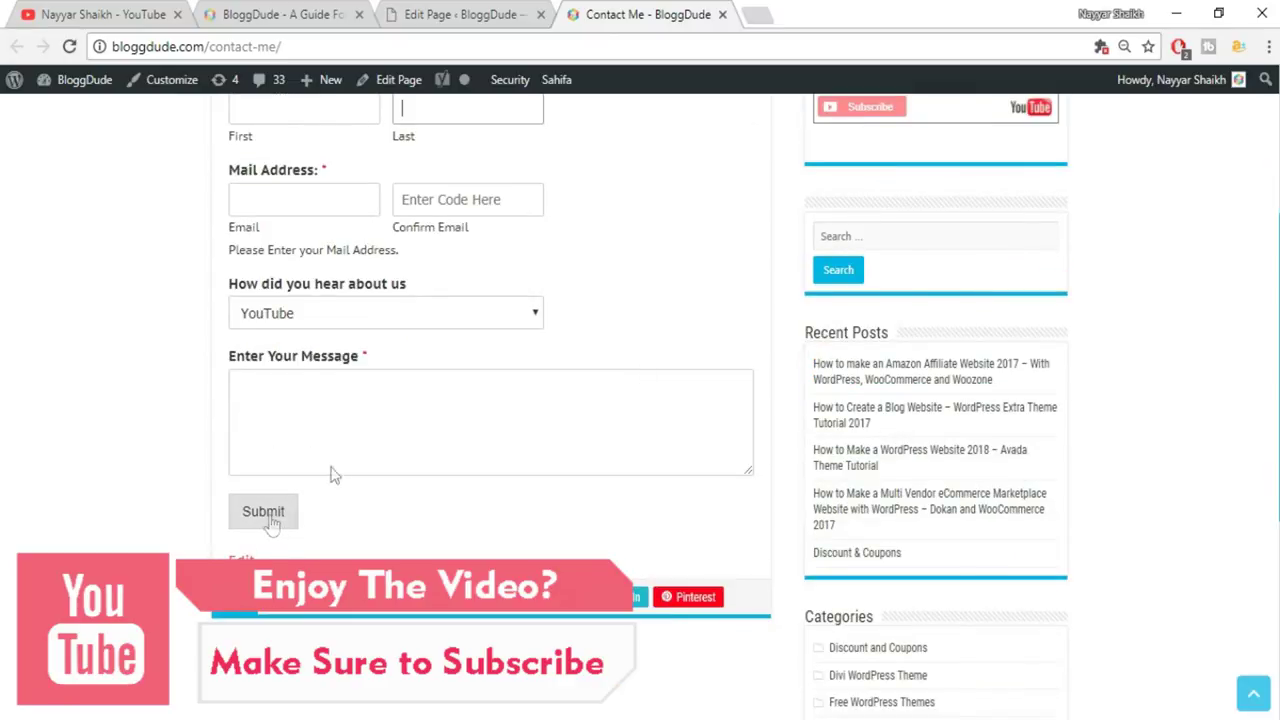
scroll(345, 470, up, 3)
scroll(698, 400, down, 2)
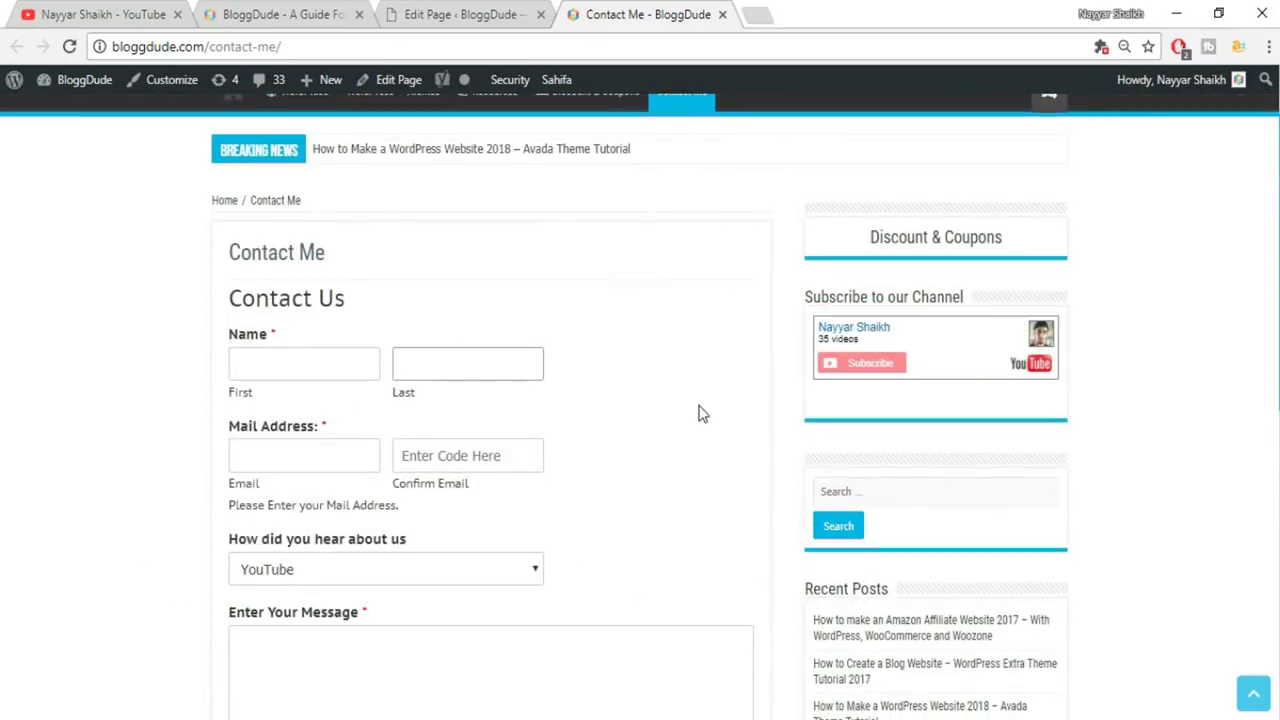
click(447, 10)
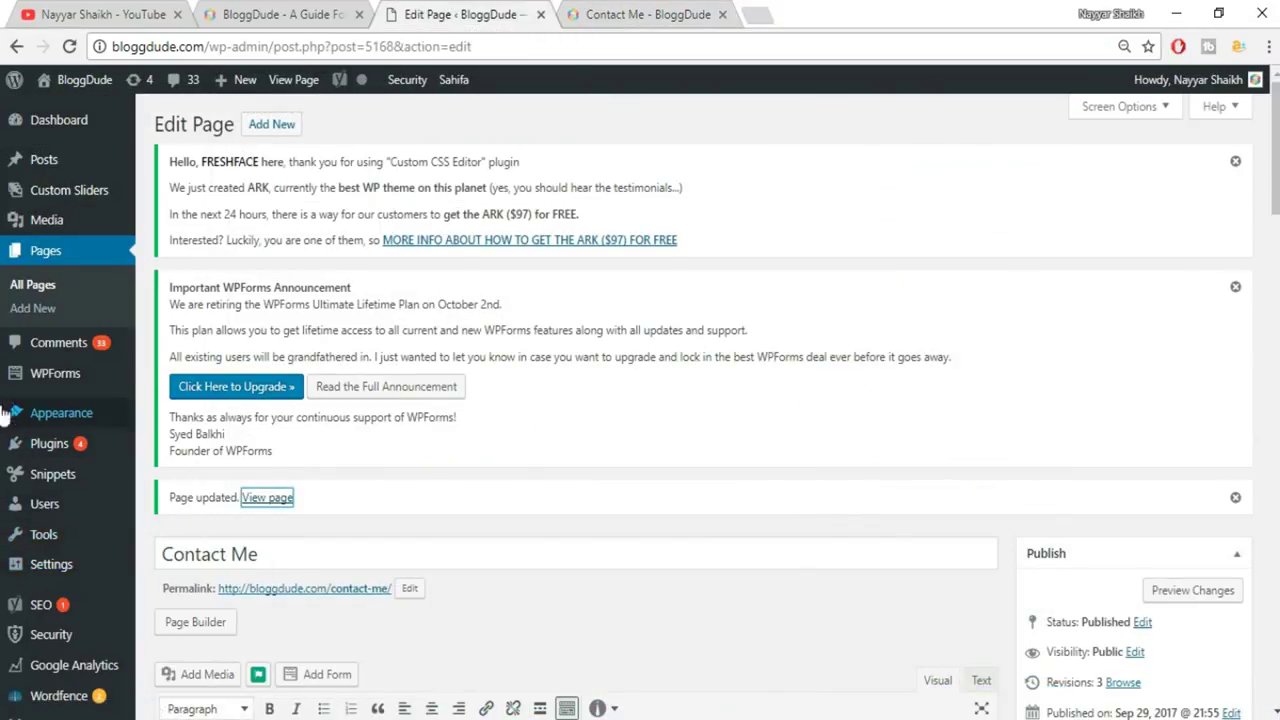
Open the Contact Us form for editing from the WPForms forms list.
scroll(77, 530, down, 1)
mouse_move(78, 533)
scroll(78, 533, down, 2)
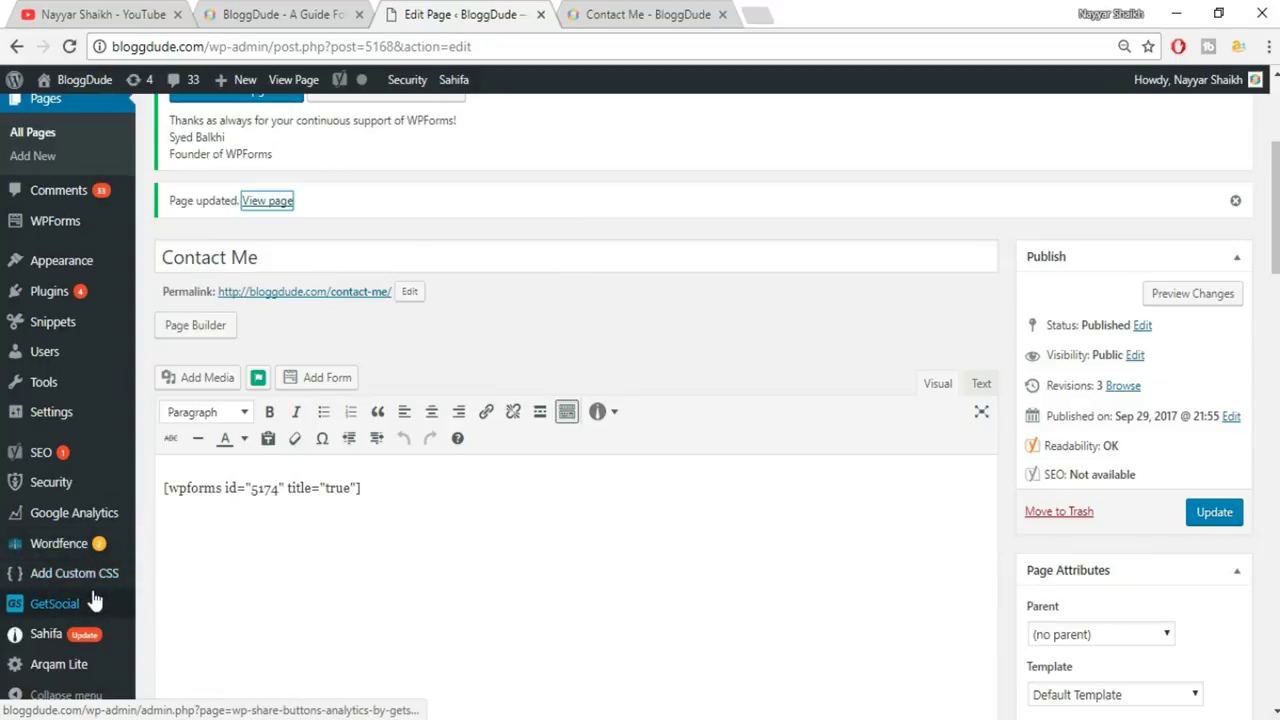
scroll(93, 600, up, 1)
mouse_move(40, 328)
click(51, 321)
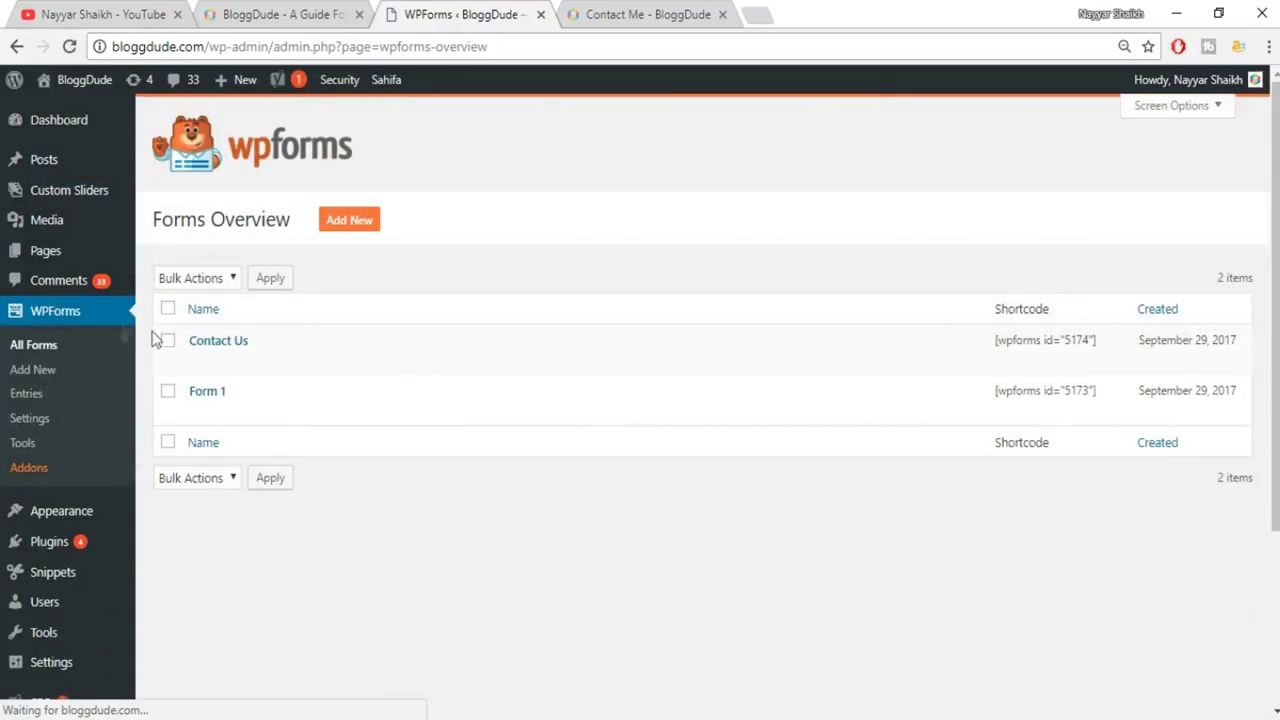
click(206, 359)
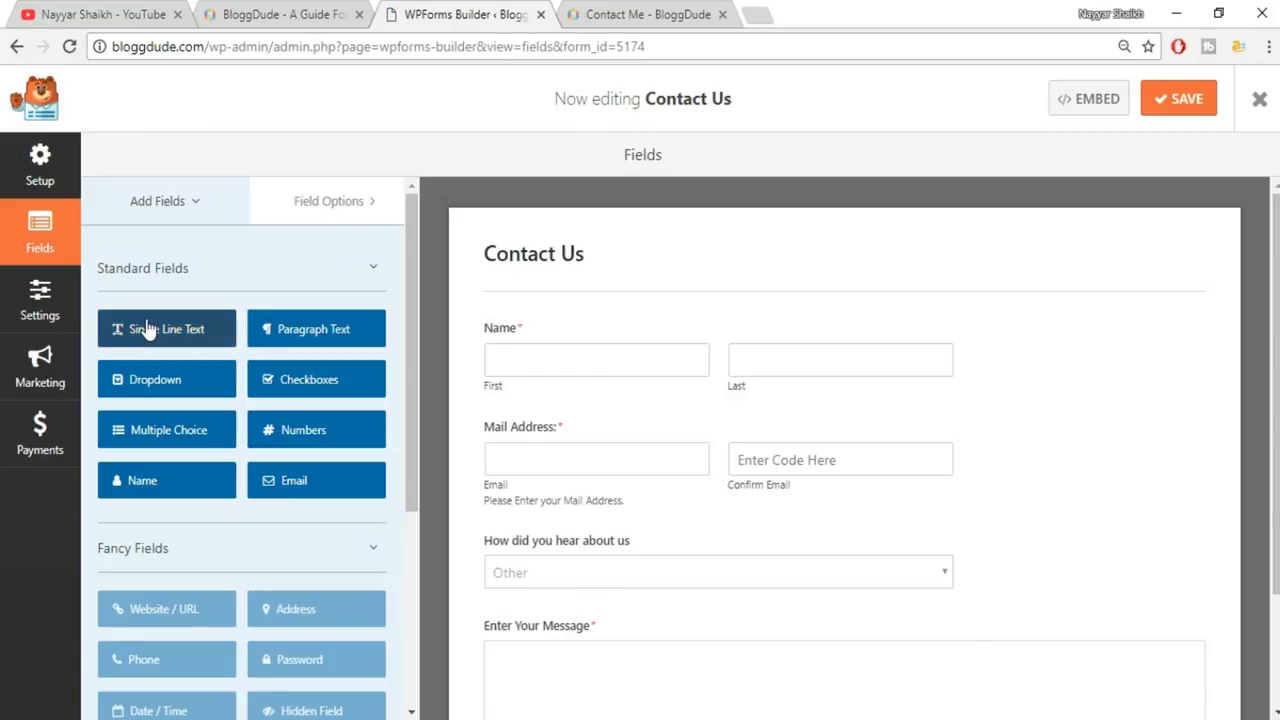
Change the Submit Button Text from 'Submit' to 'Click Here' in General settings.
click(42, 314)
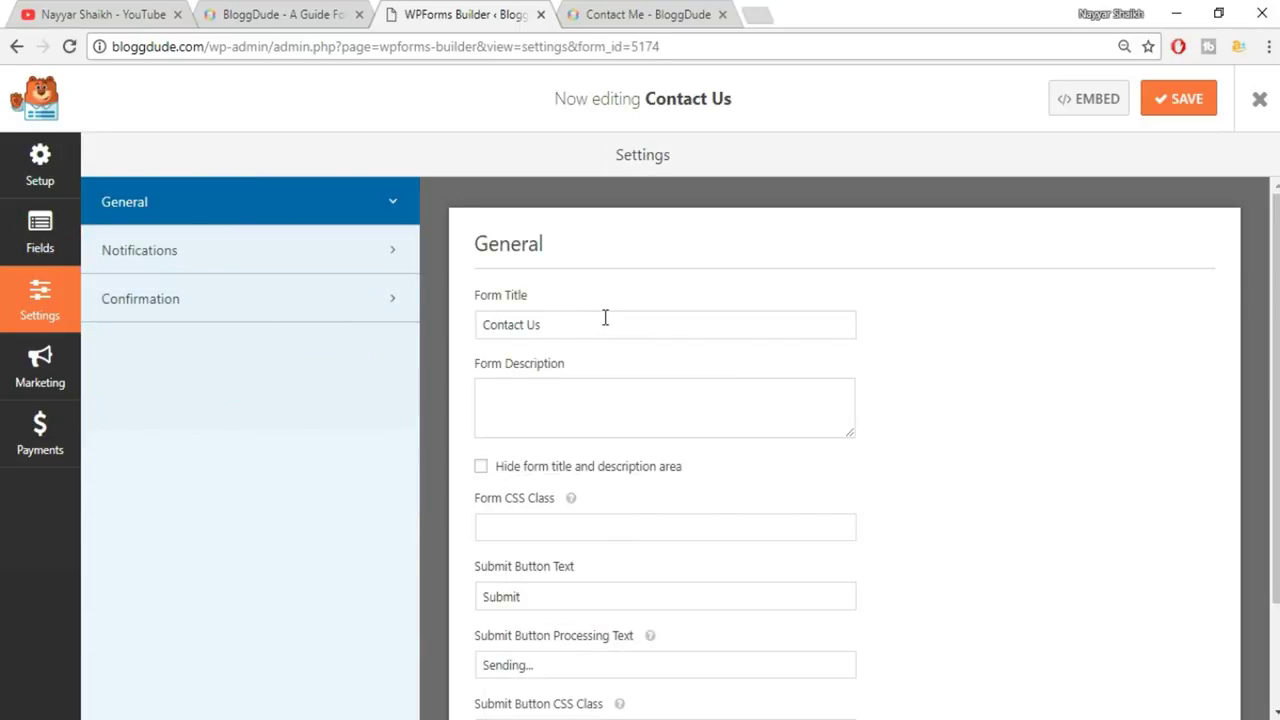
scroll(590, 380, down, 1)
scroll(600, 449, up, 1)
scroll(585, 535, down, 1)
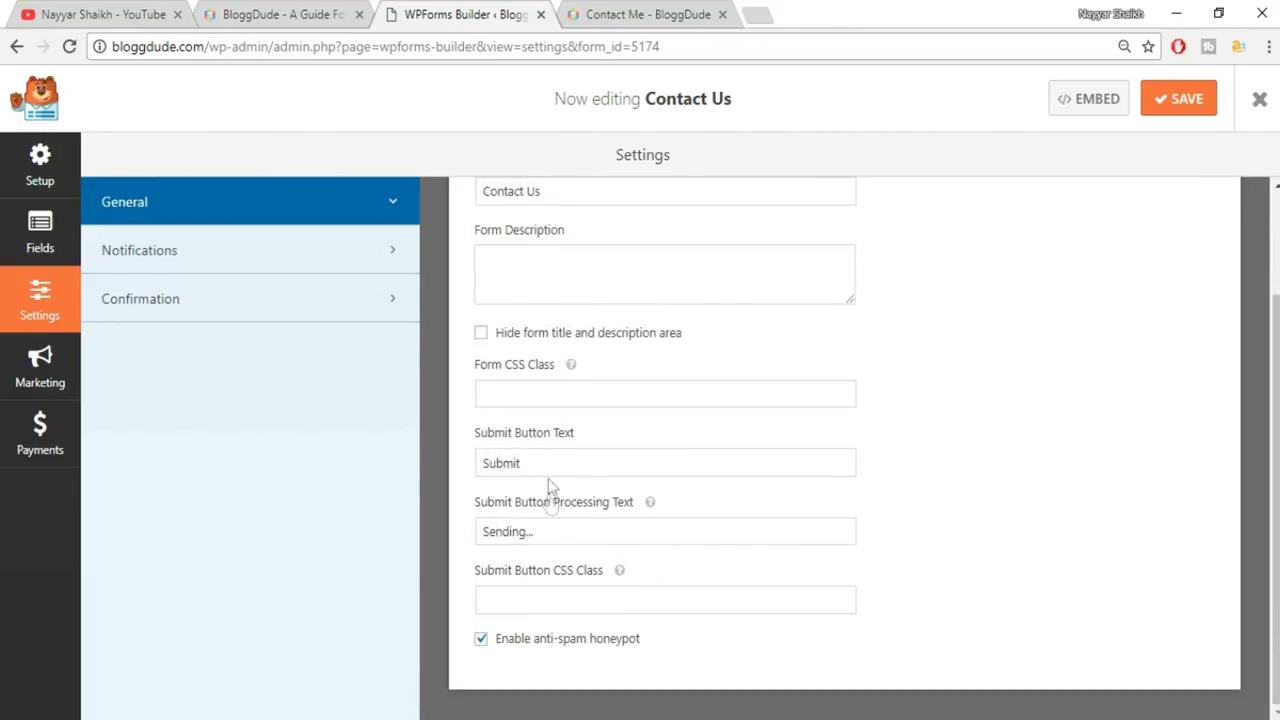
double_click(549, 462)
click(590, 10)
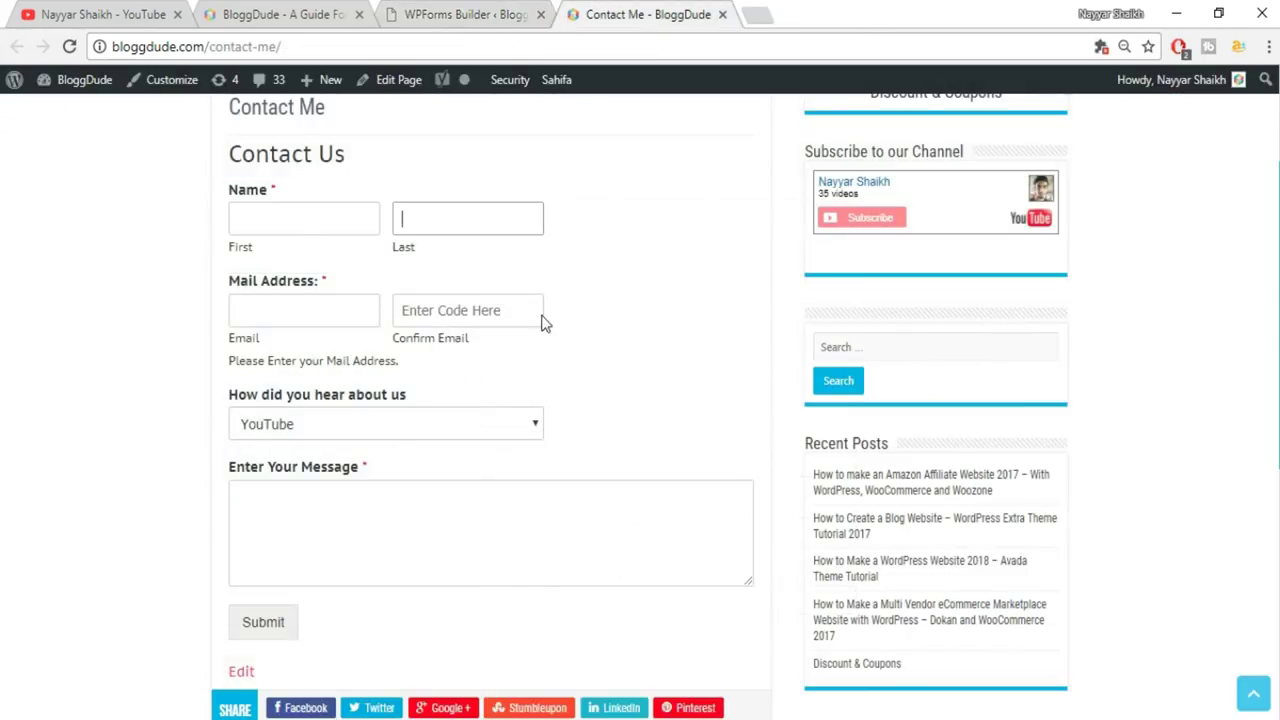
scroll(429, 548, down, 1)
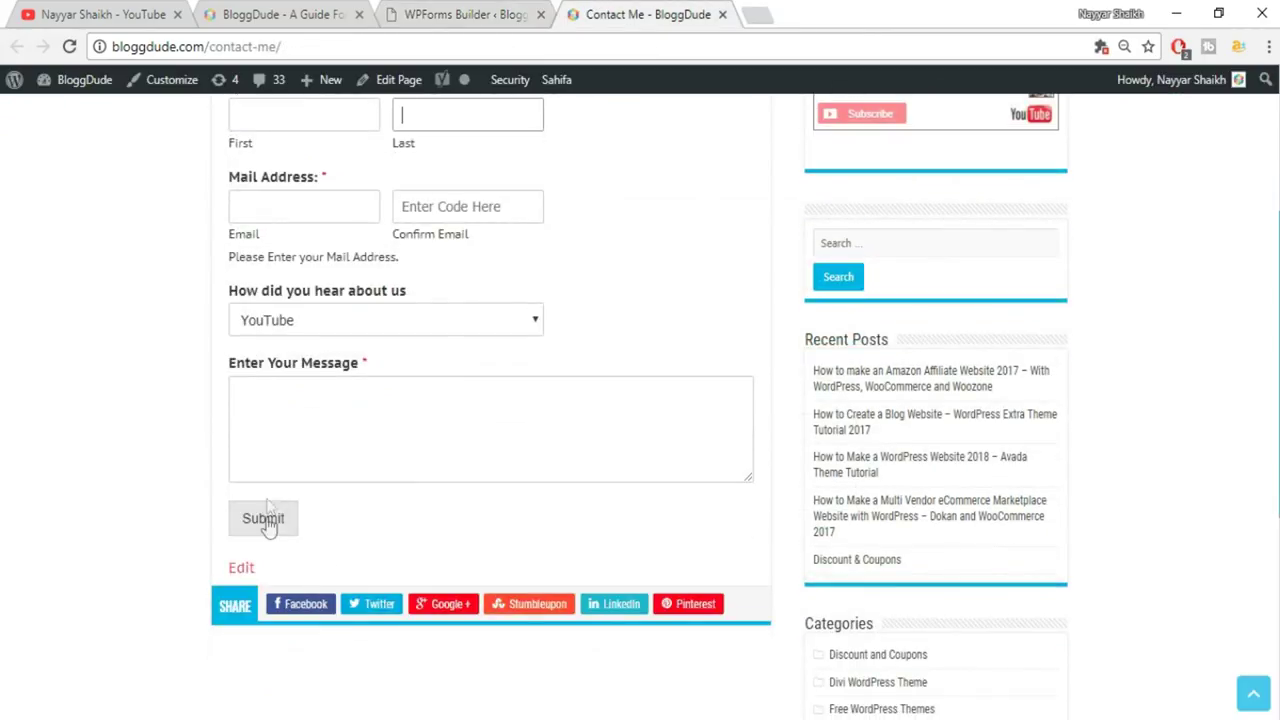
click(465, 14)
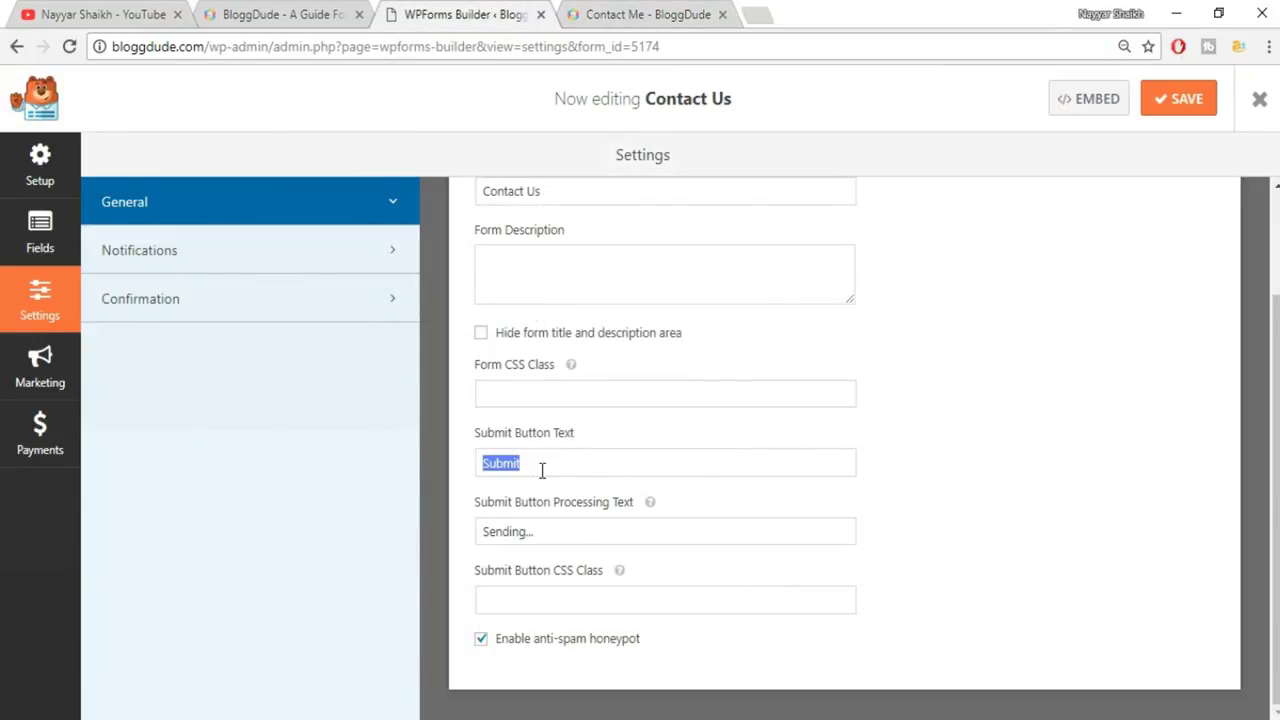
key(BackSpace)
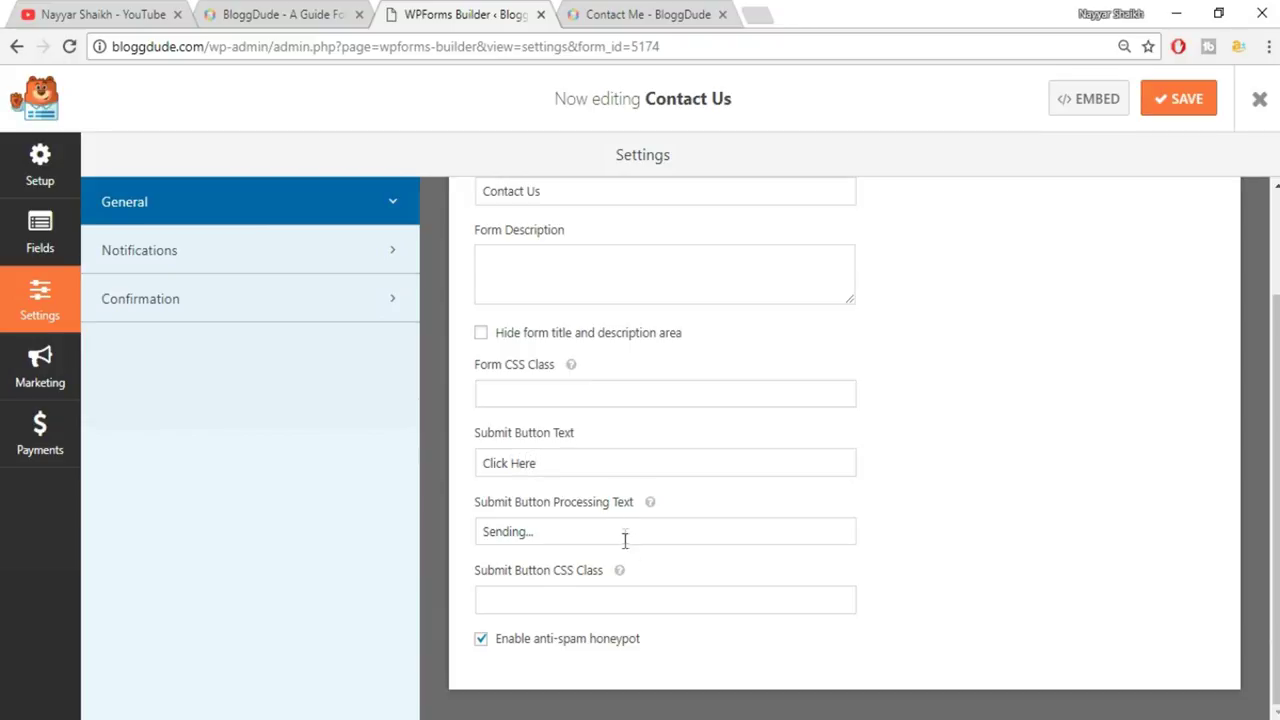
Save the form and compare it with the live Contact Me page.
click(1170, 98)
click(575, 10)
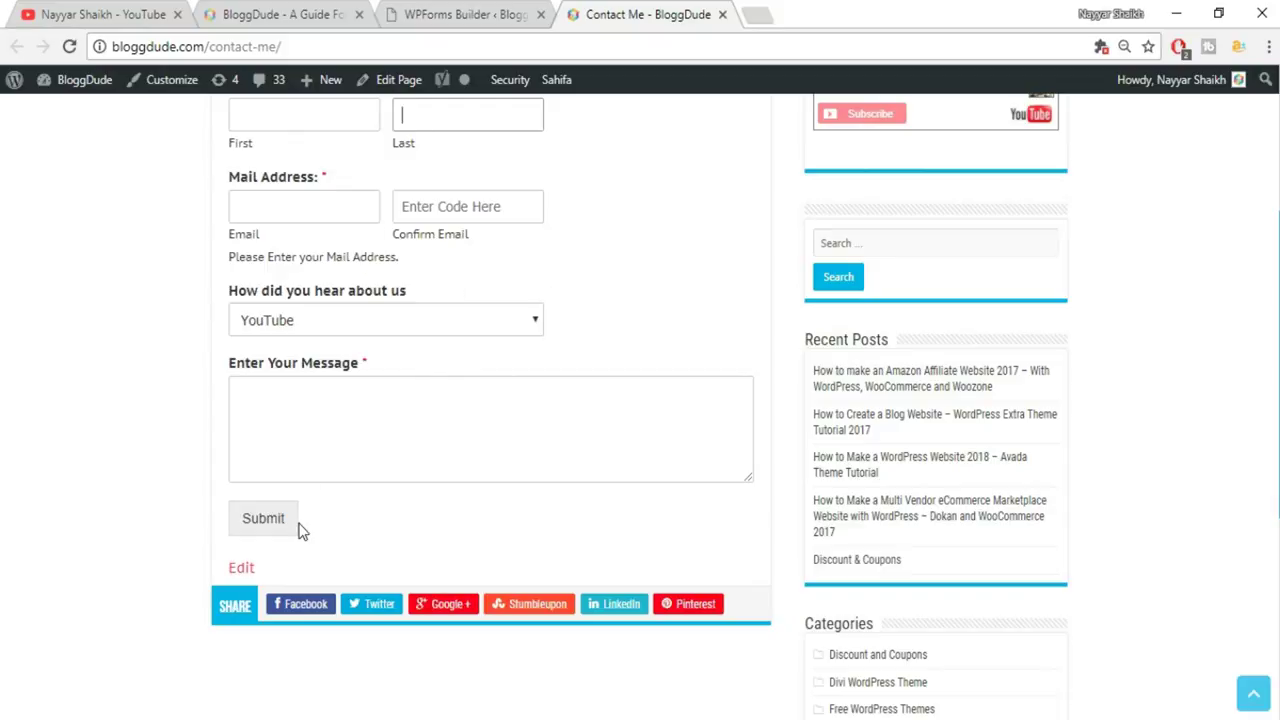
click(470, 12)
drag(550, 540, 476, 540)
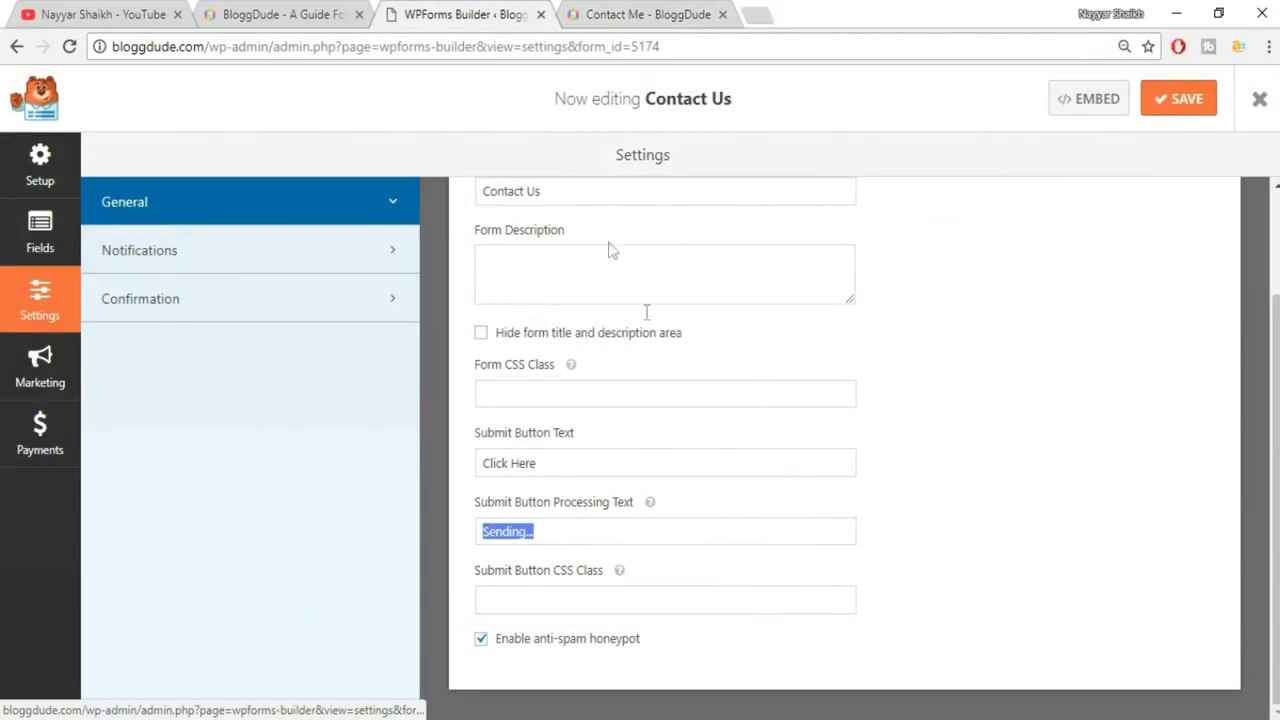
scroll(706, 451, up, 2)
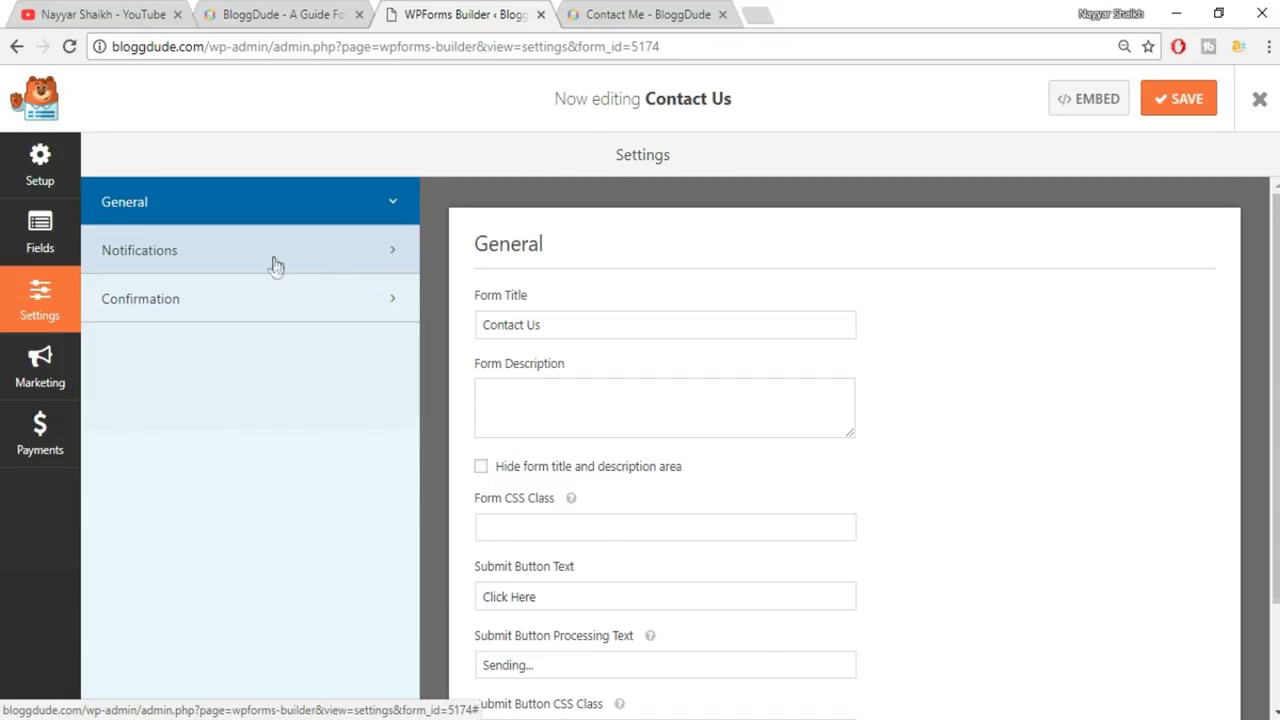
Open the form's Notifications and inspect the {admin_email} recipient.
click(276, 263)
scroll(914, 363, down, 2)
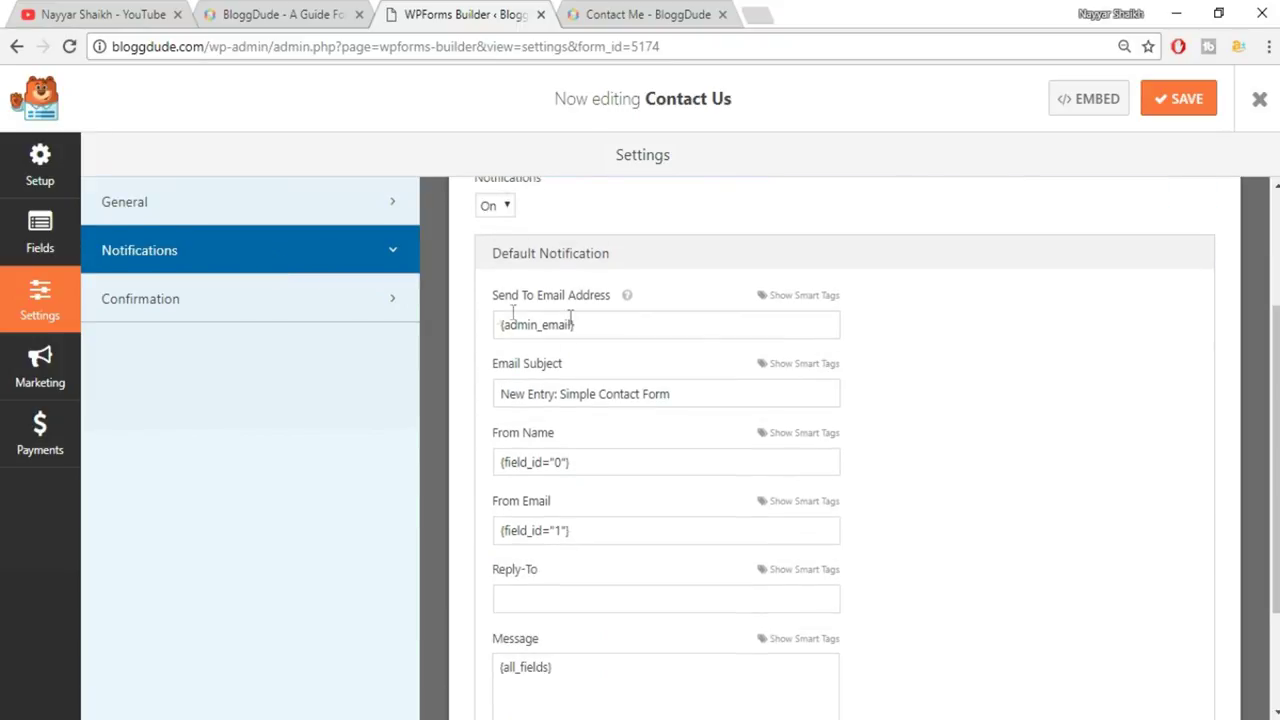
drag(582, 321, 497, 325)
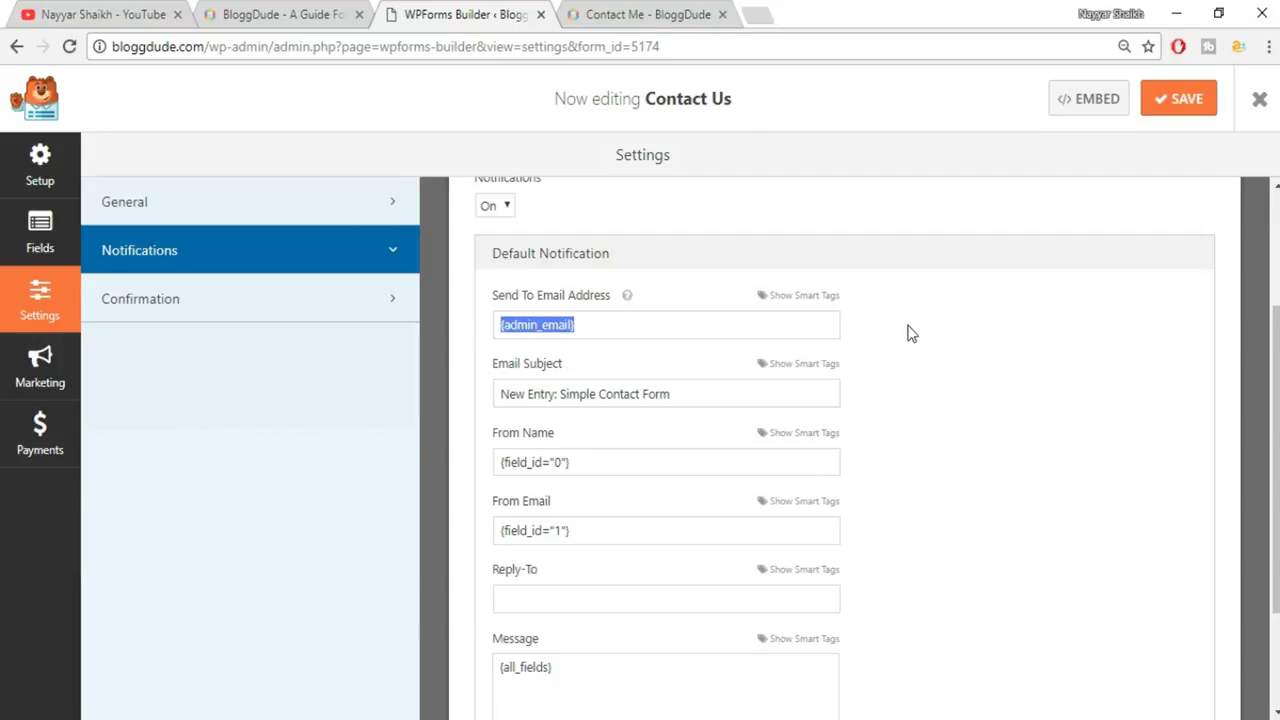
click(666, 14)
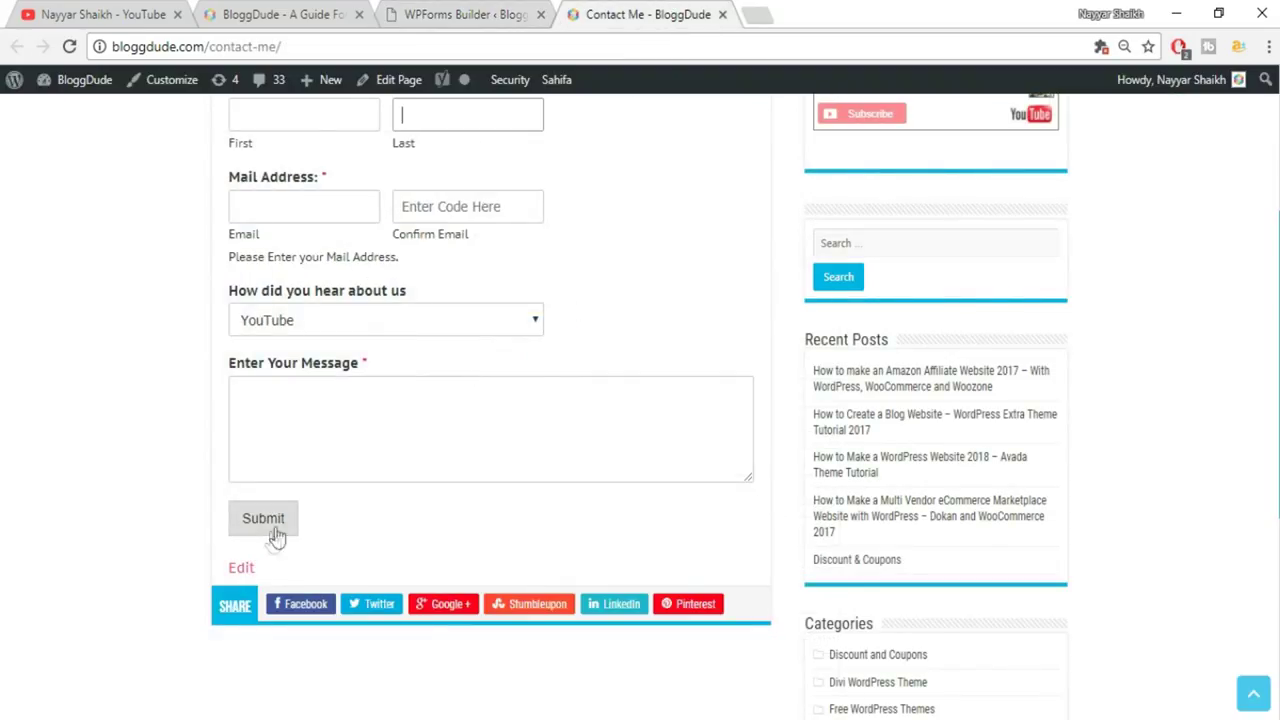
click(470, 14)
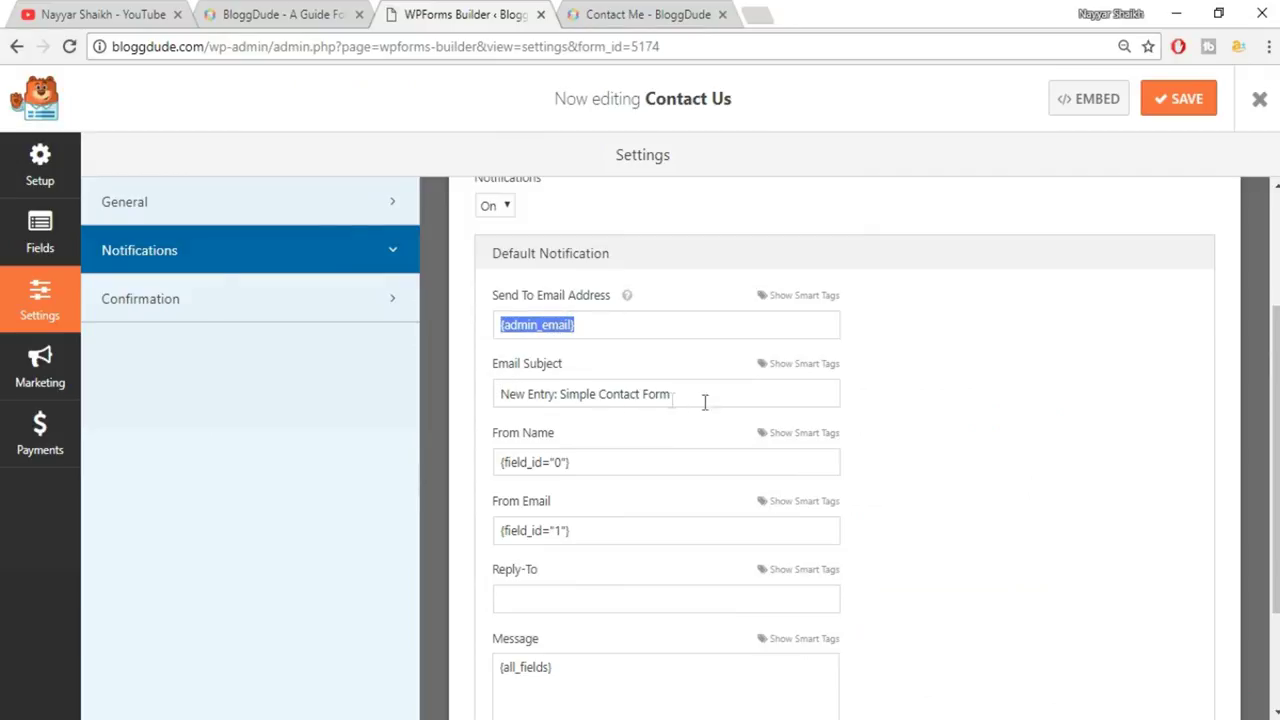
Review the notification subject, From Name and {all_fields} message content.
drag(720, 402, 476, 392)
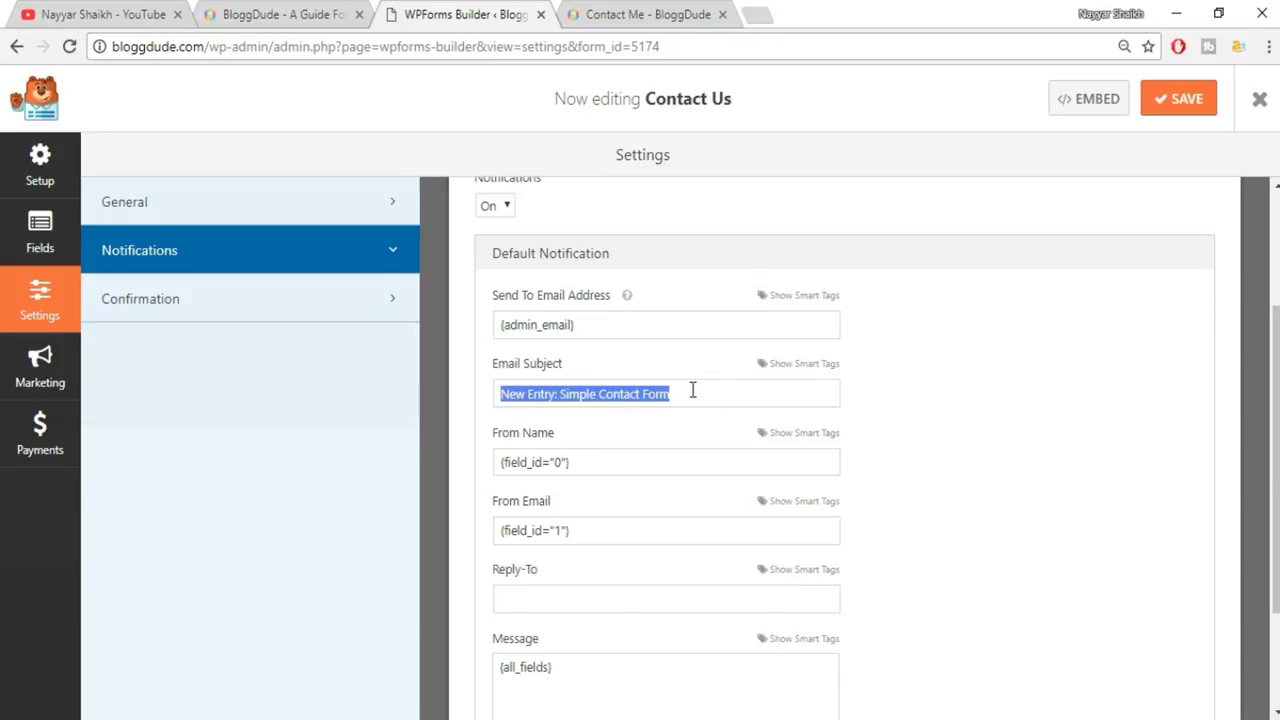
scroll(1132, 440, down, 3)
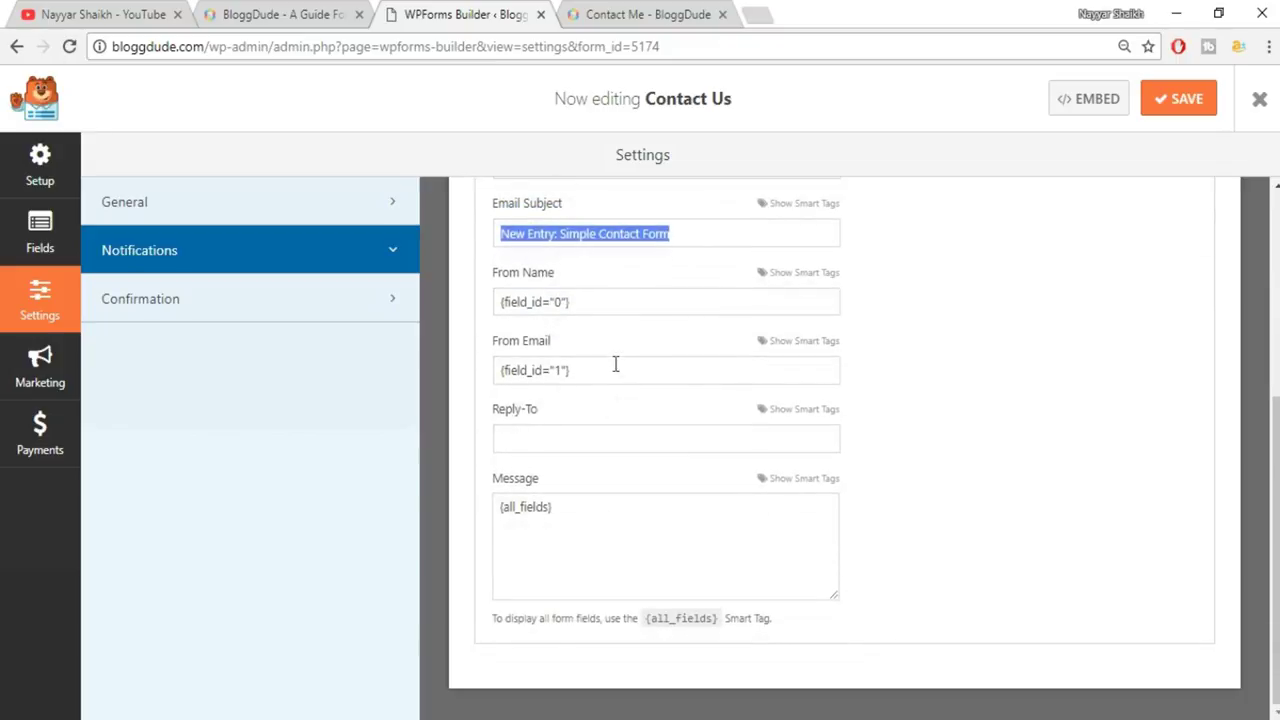
drag(618, 300, 459, 308)
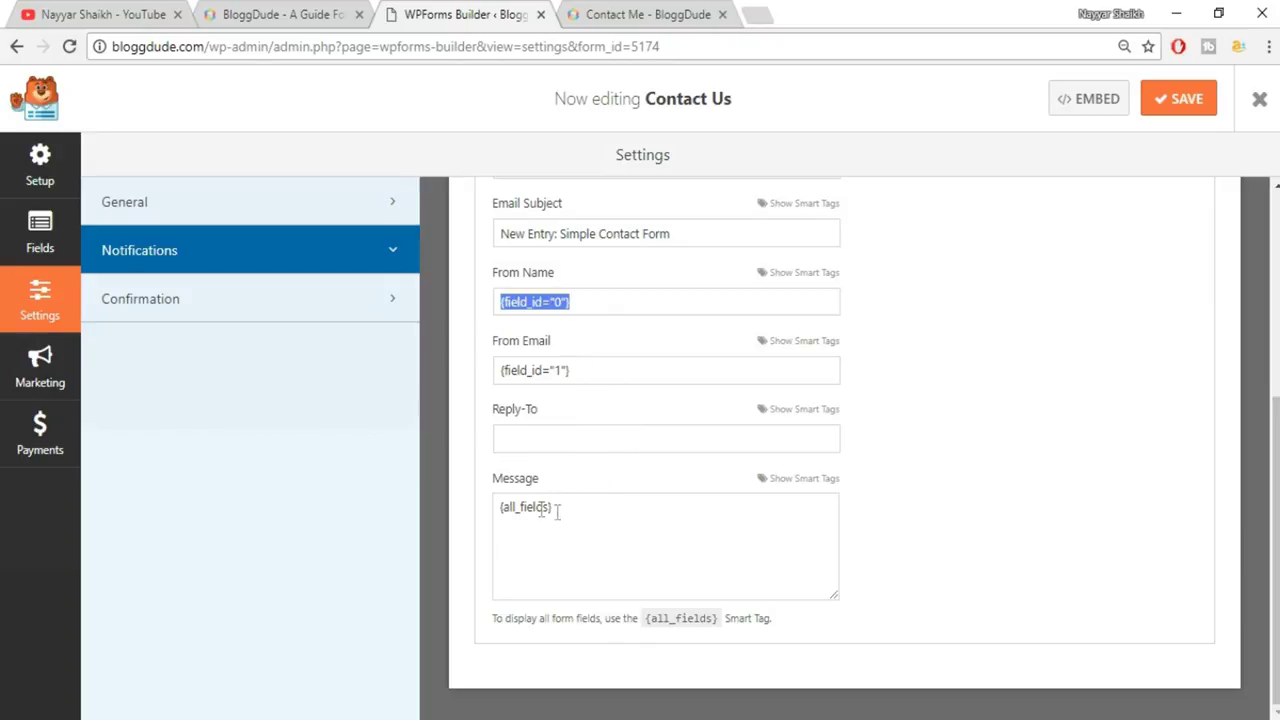
drag(558, 506, 481, 510)
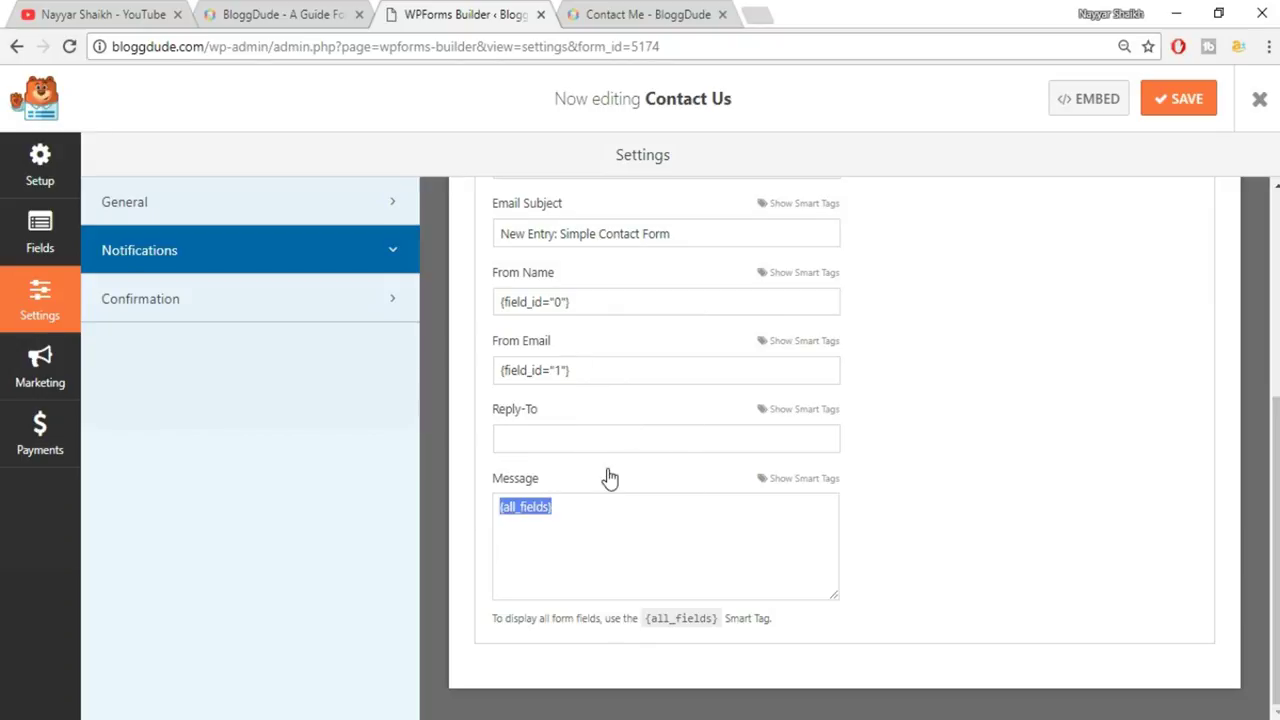
scroll(610, 479, up, 4)
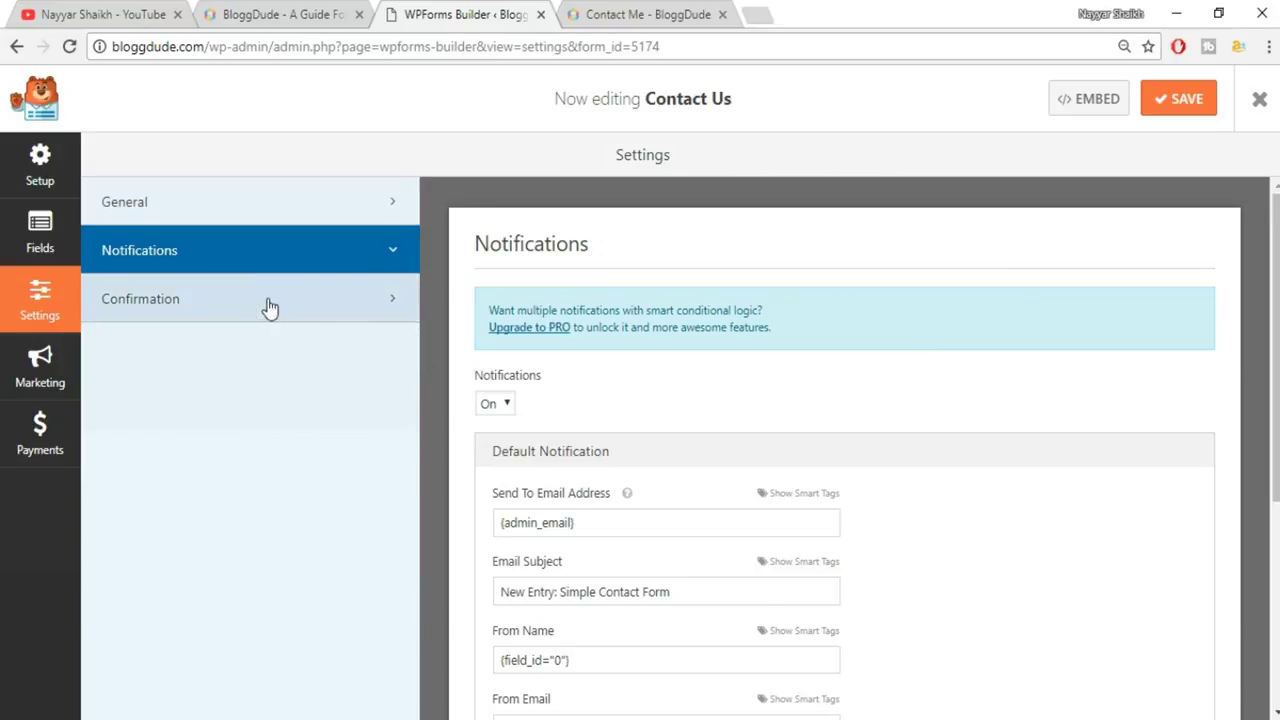
scroll(640, 572, down, 3)
scroll(640, 568, up, 1)
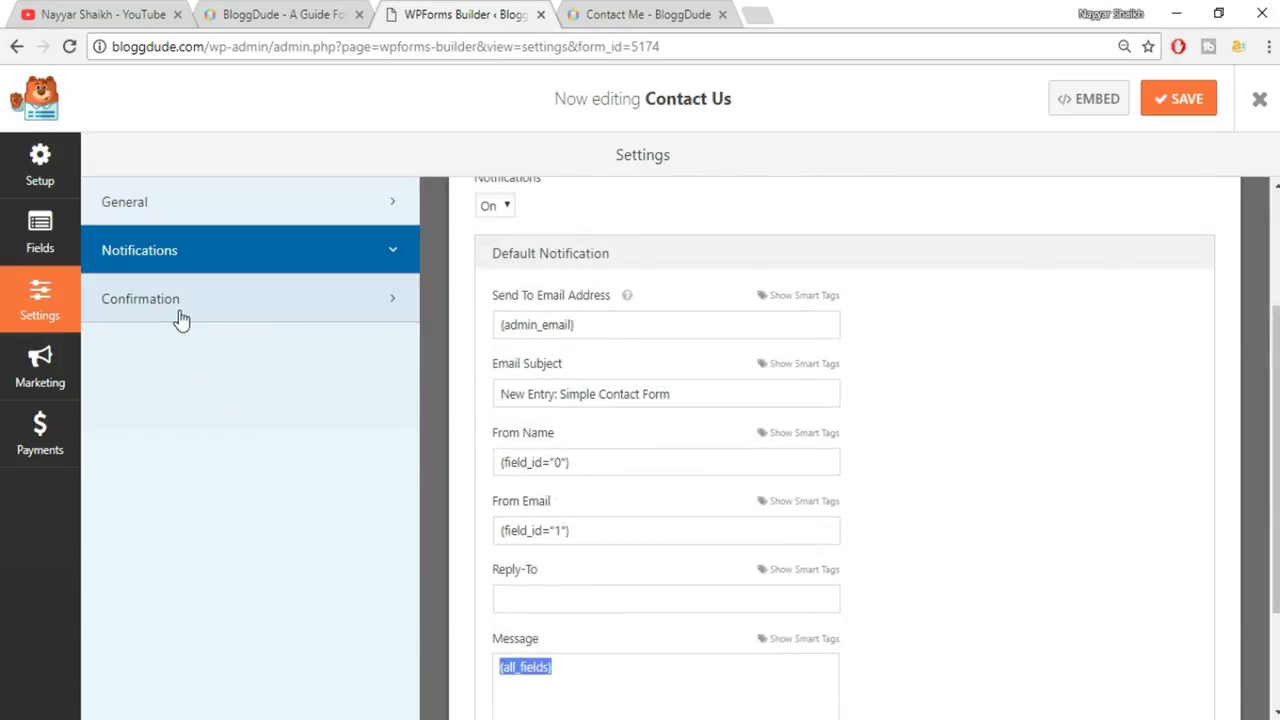
Open Confirmation settings and try the Show Page type with Contact Me as the page.
click(203, 318)
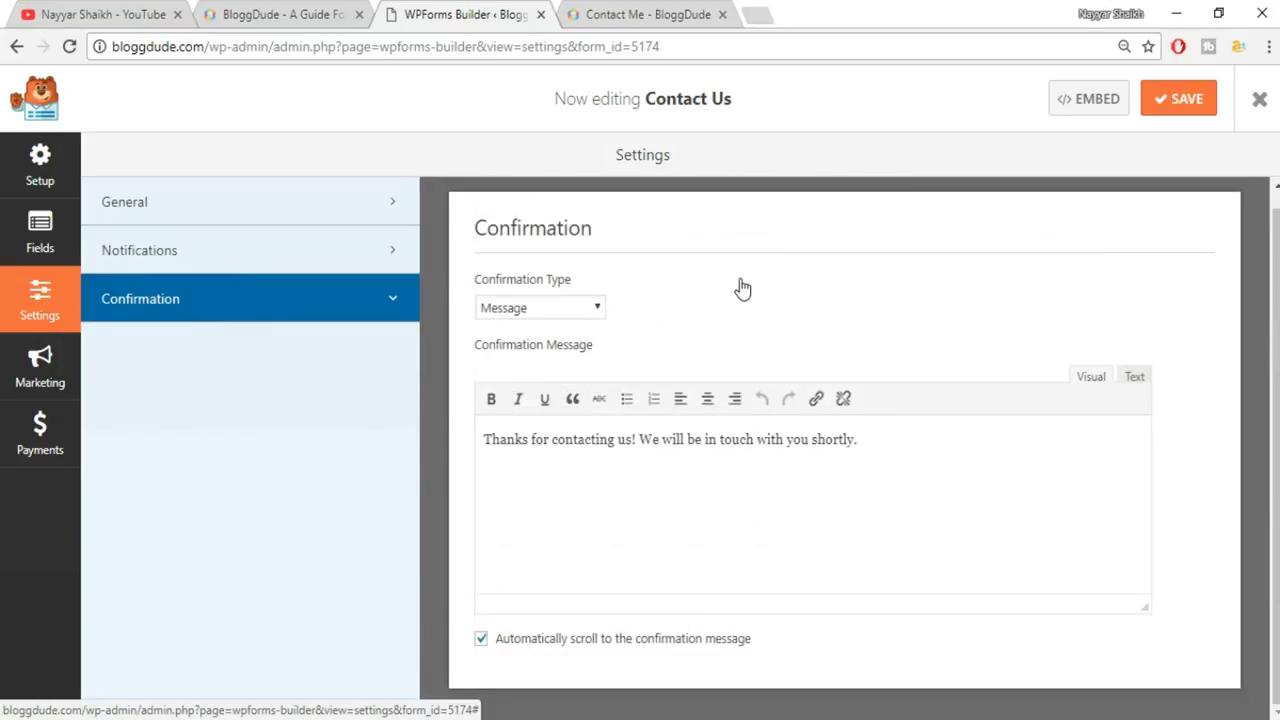
scroll(700, 395, up, 1)
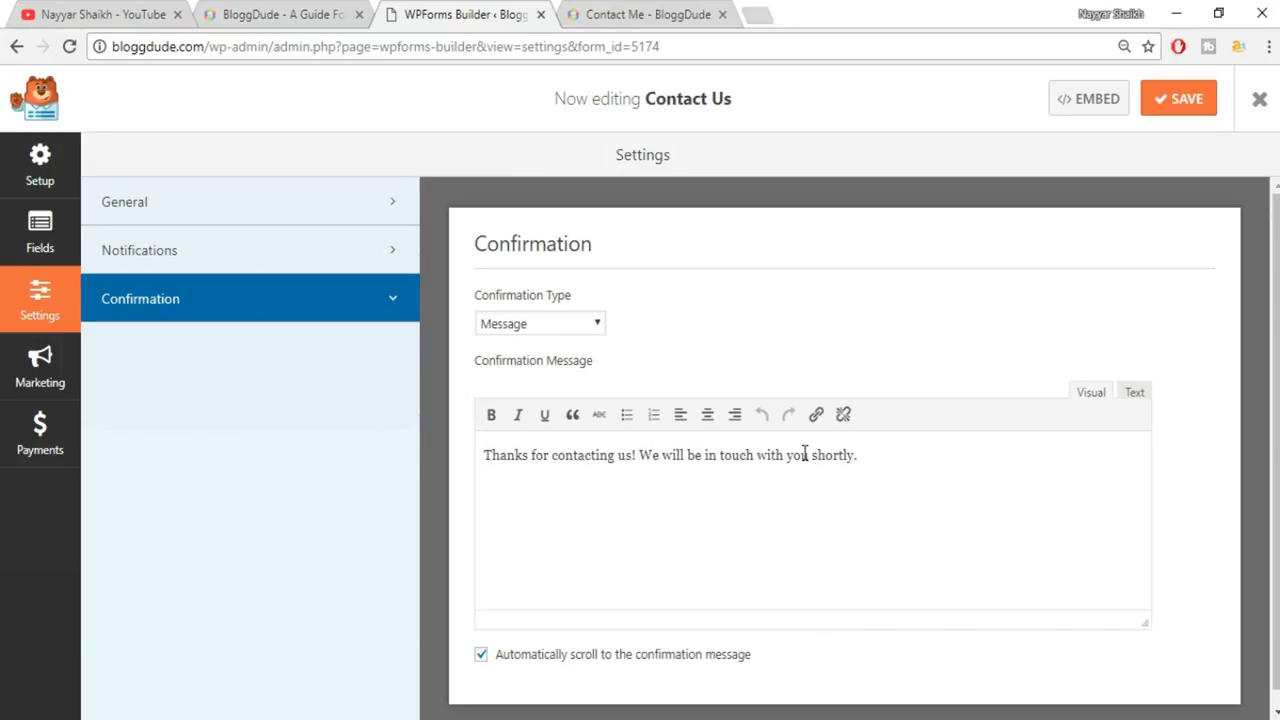
click(534, 322)
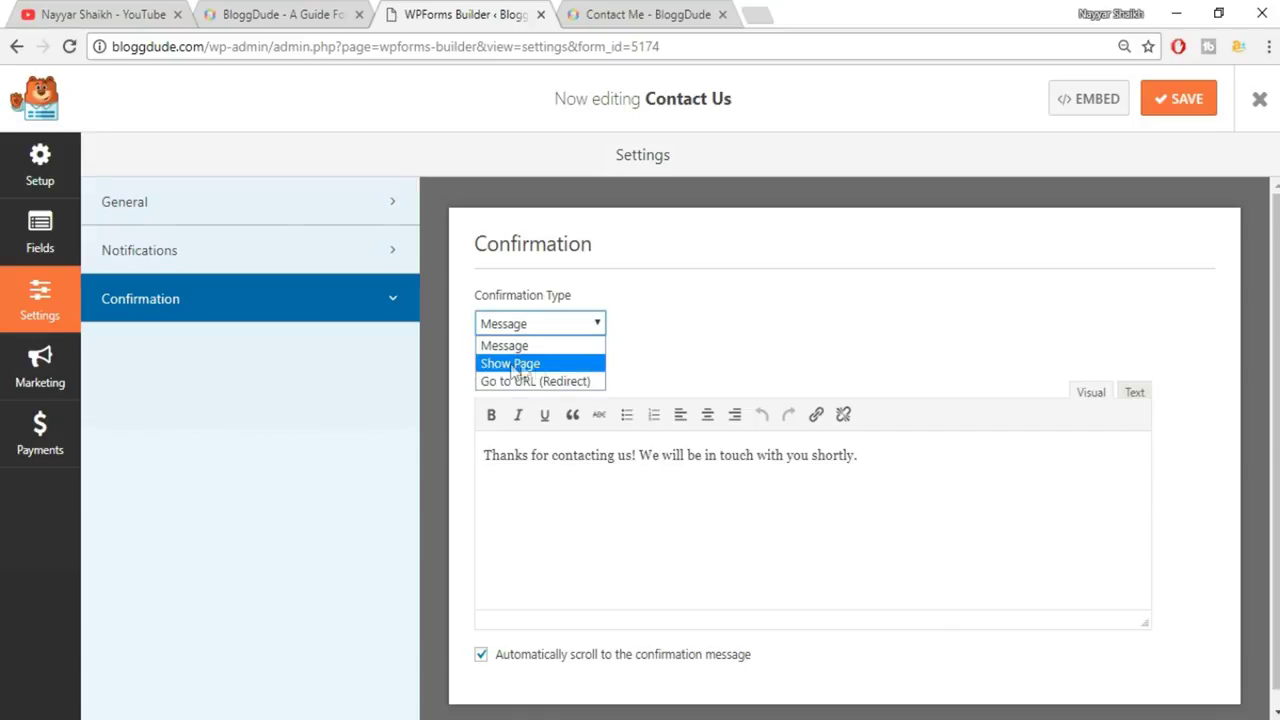
click(517, 365)
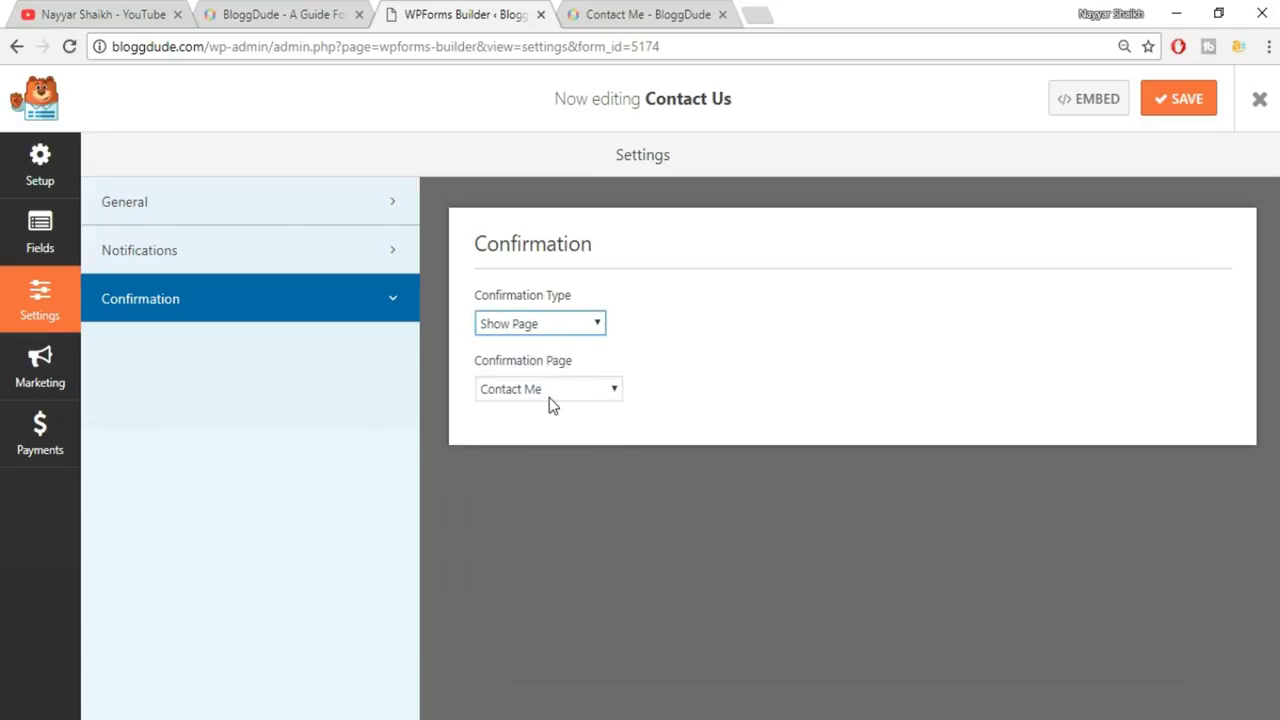
click(550, 390)
click(527, 321)
Try the Go to URL redirect type, then switch back to a Message confirmation.
click(534, 325)
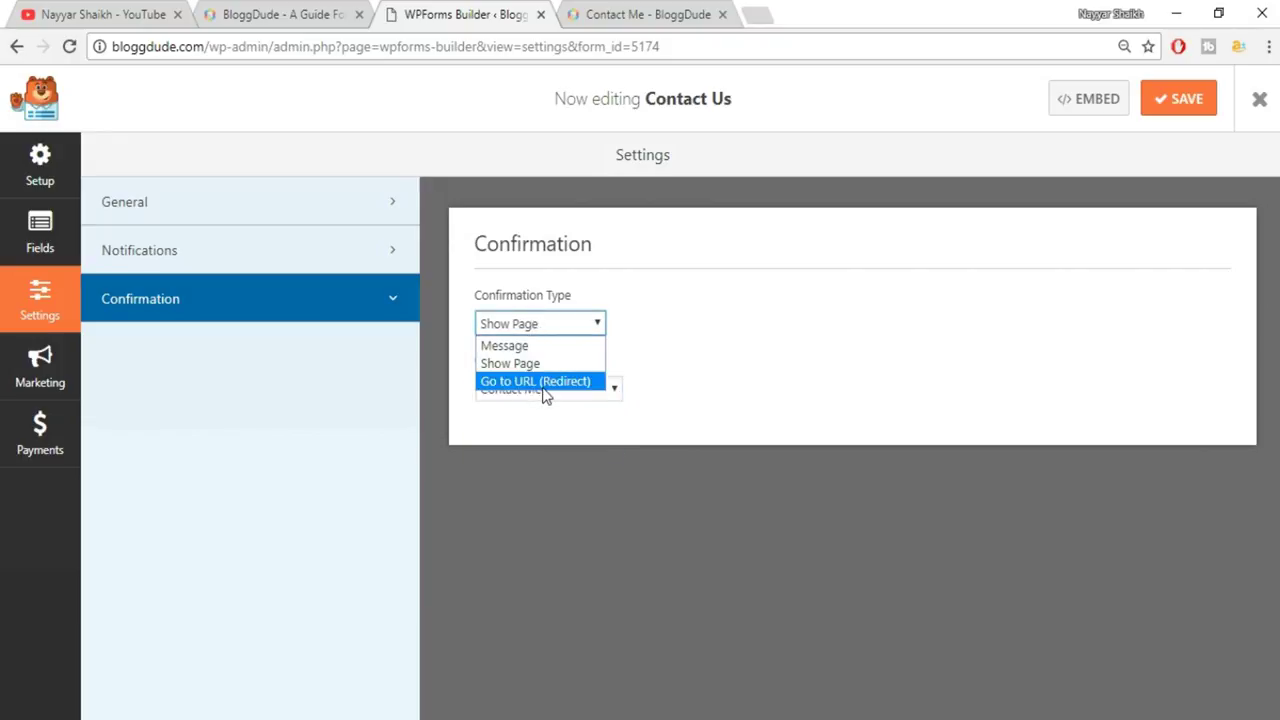
click(543, 383)
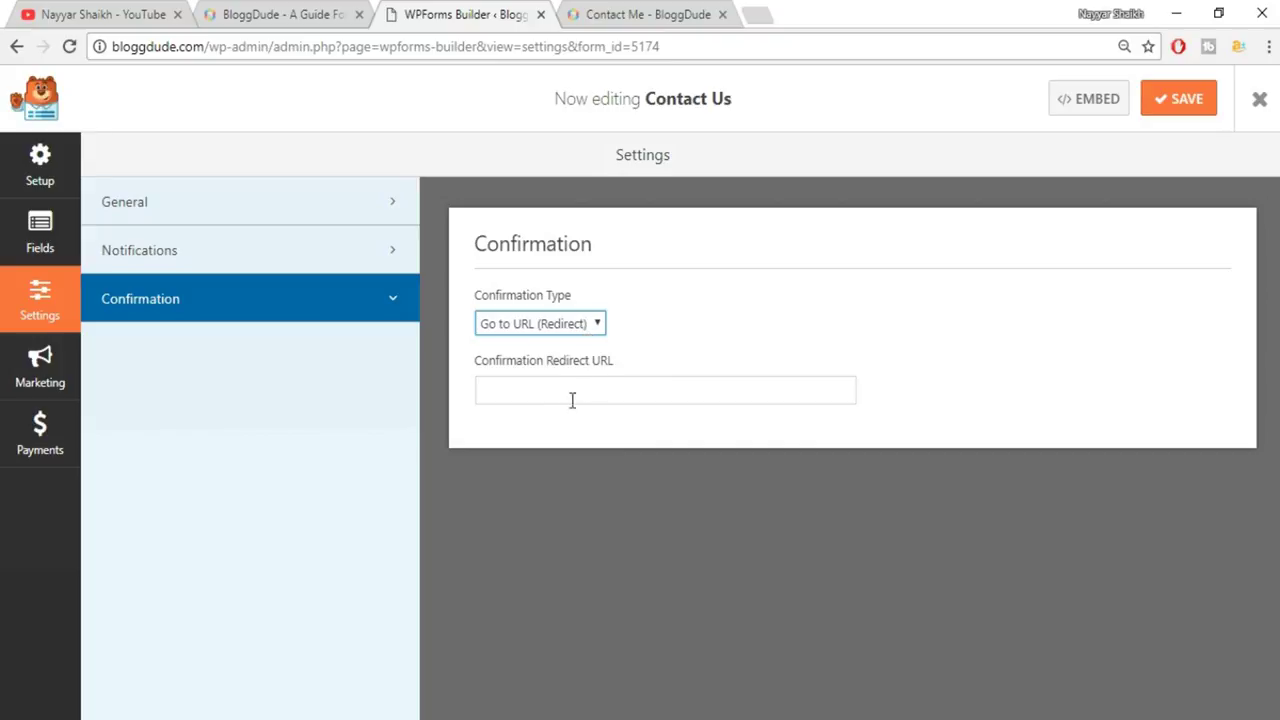
click(634, 12)
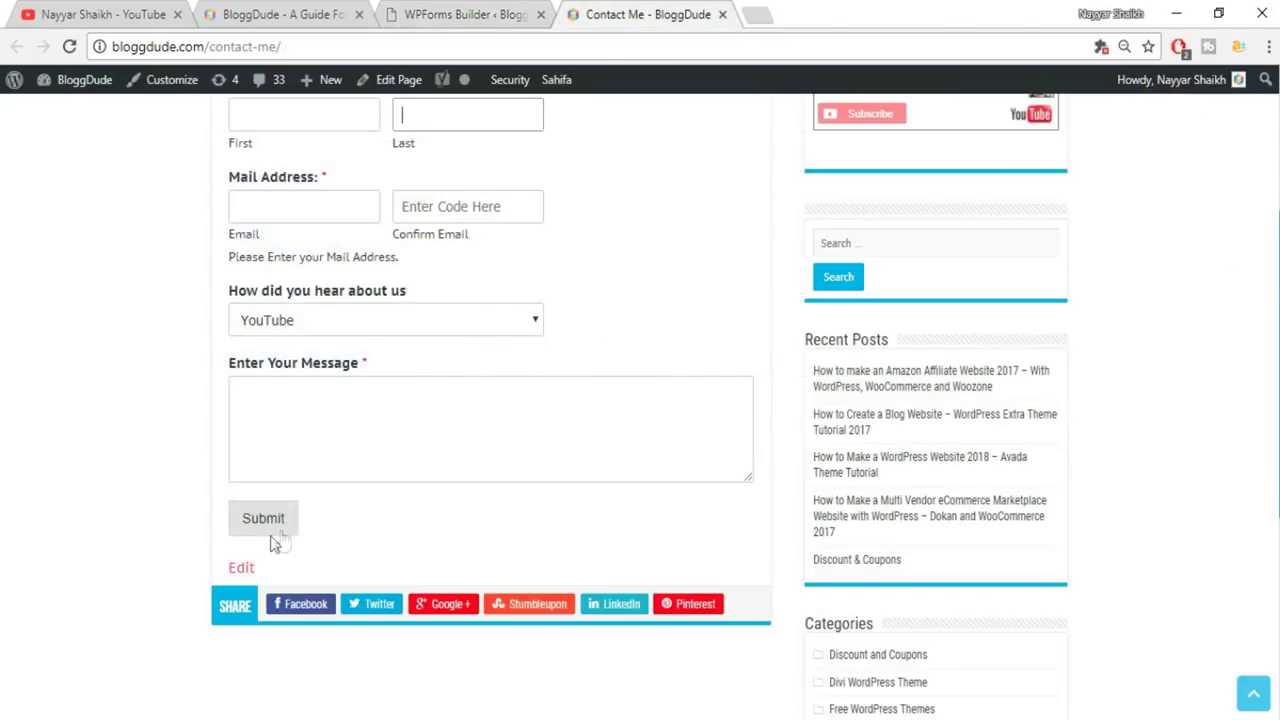
click(491, 12)
click(540, 325)
click(512, 346)
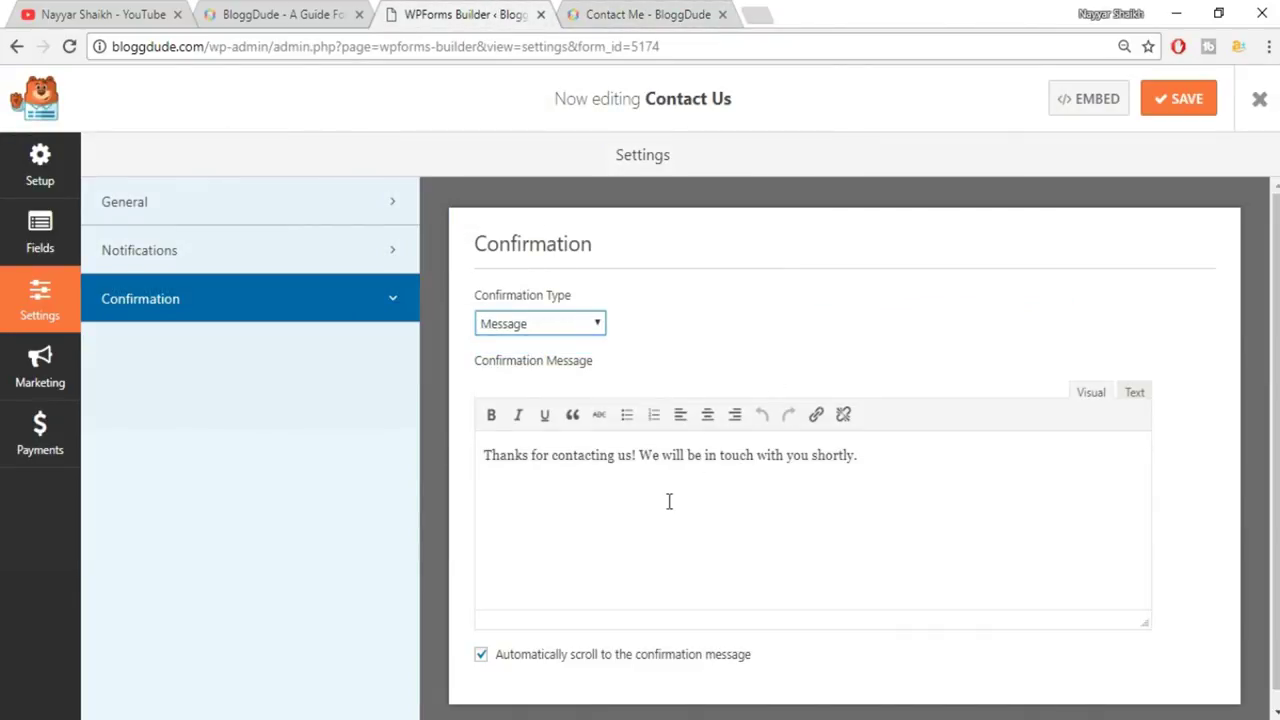
Save the form and reload the live Contact Me page to verify it.
click(1184, 106)
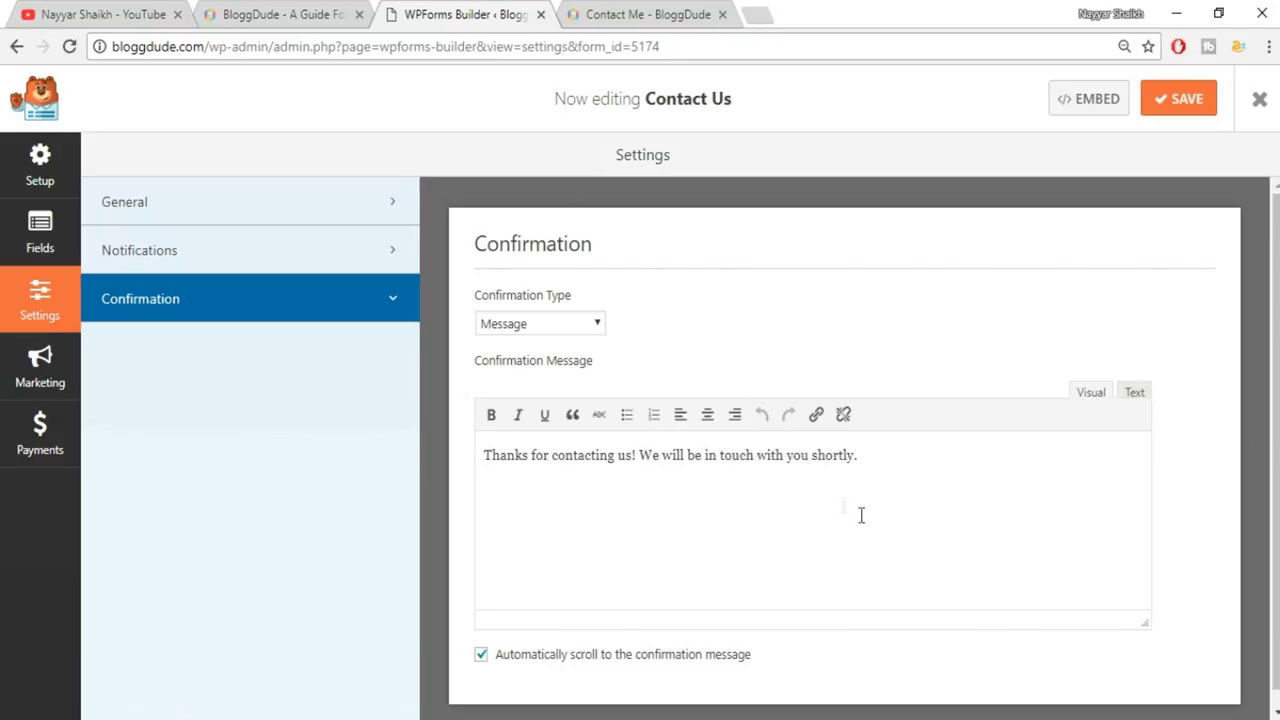
click(648, 14)
key(F5)
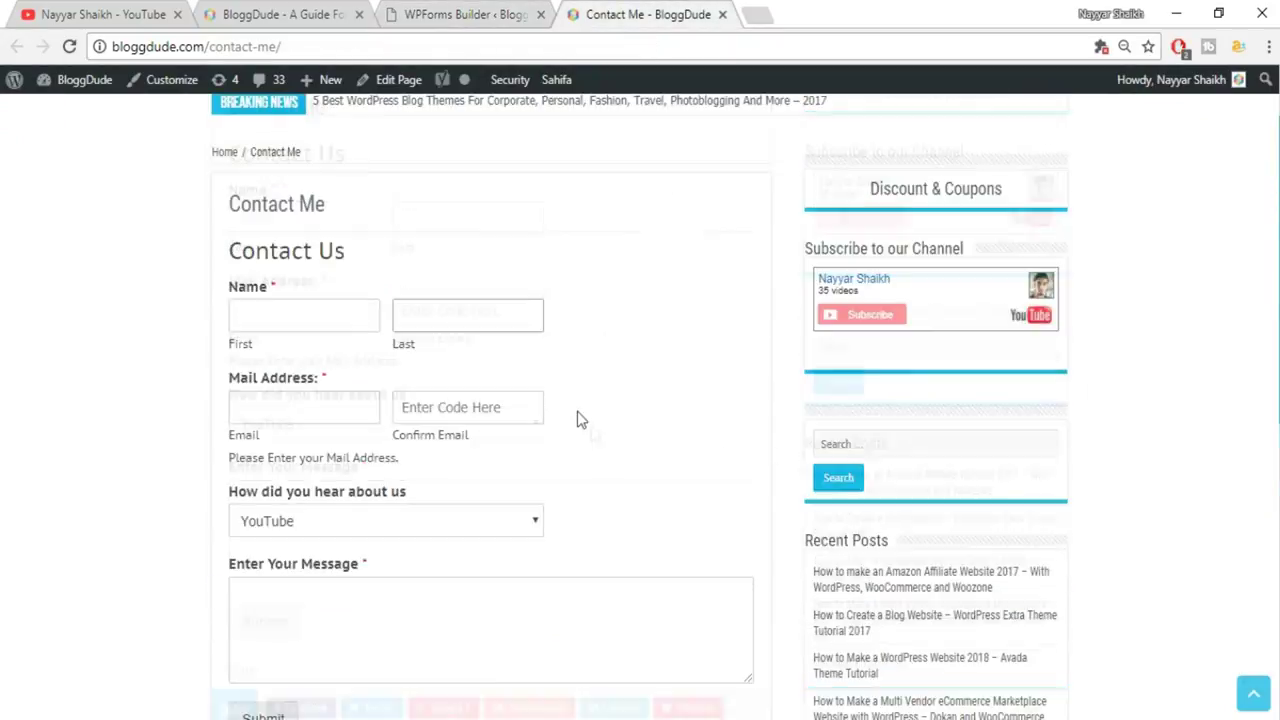
scroll(606, 523, down, 3)
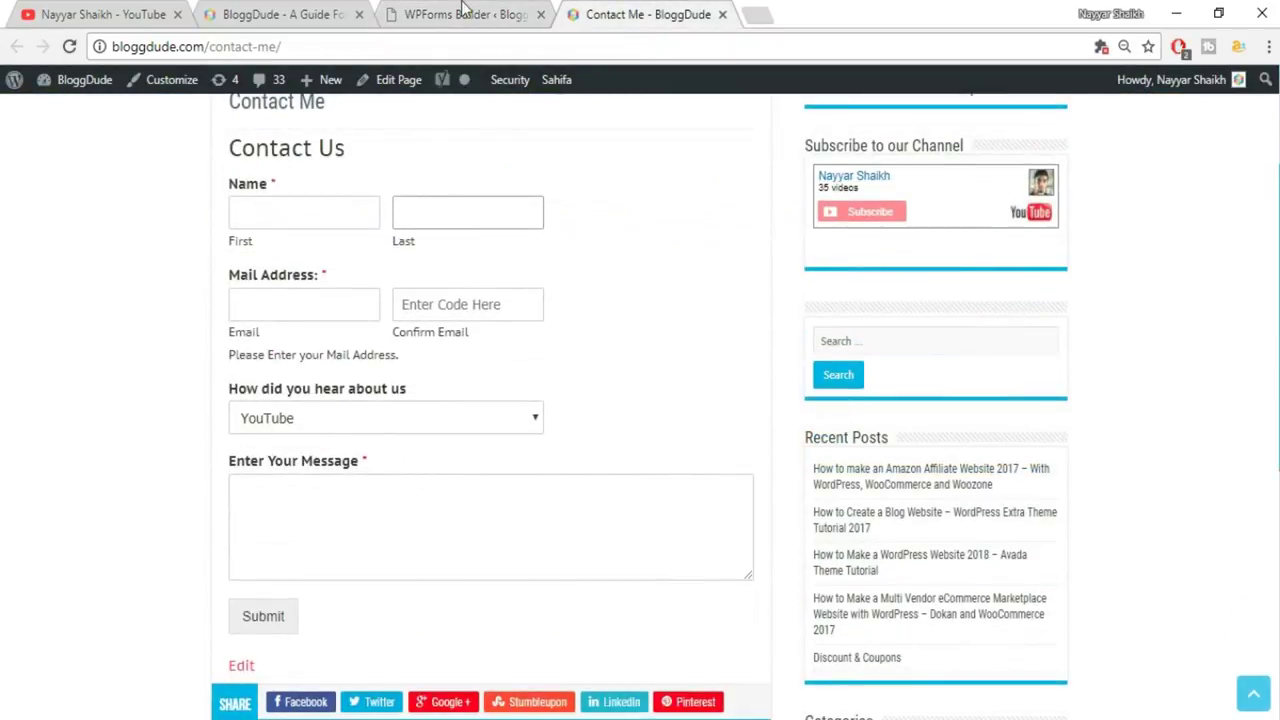
click(463, 14)
click(623, 14)
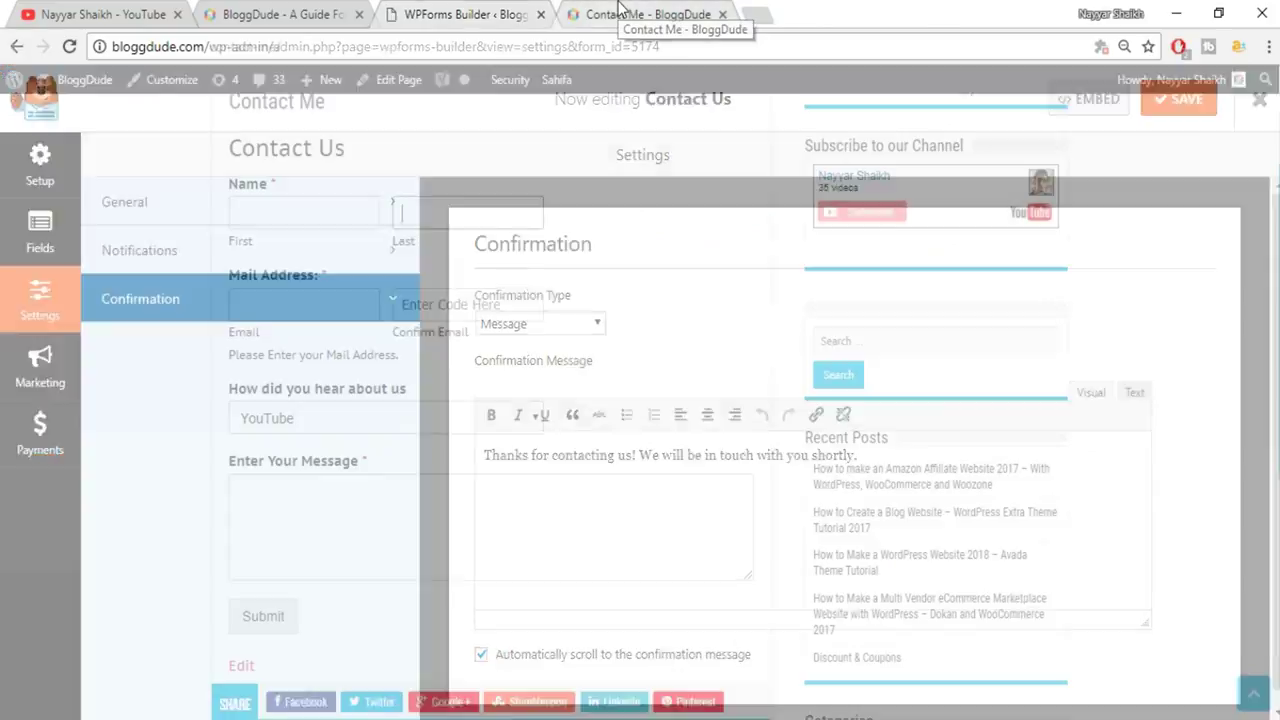
click(476, 10)
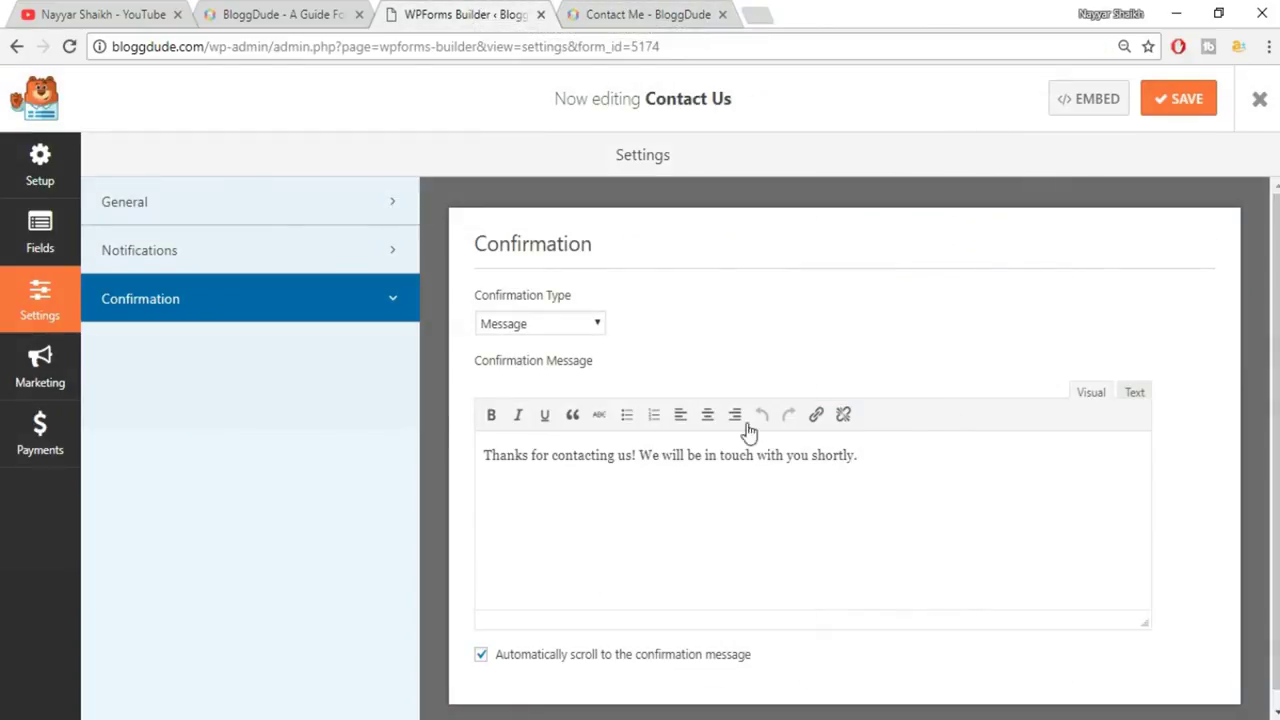
click(651, 10)
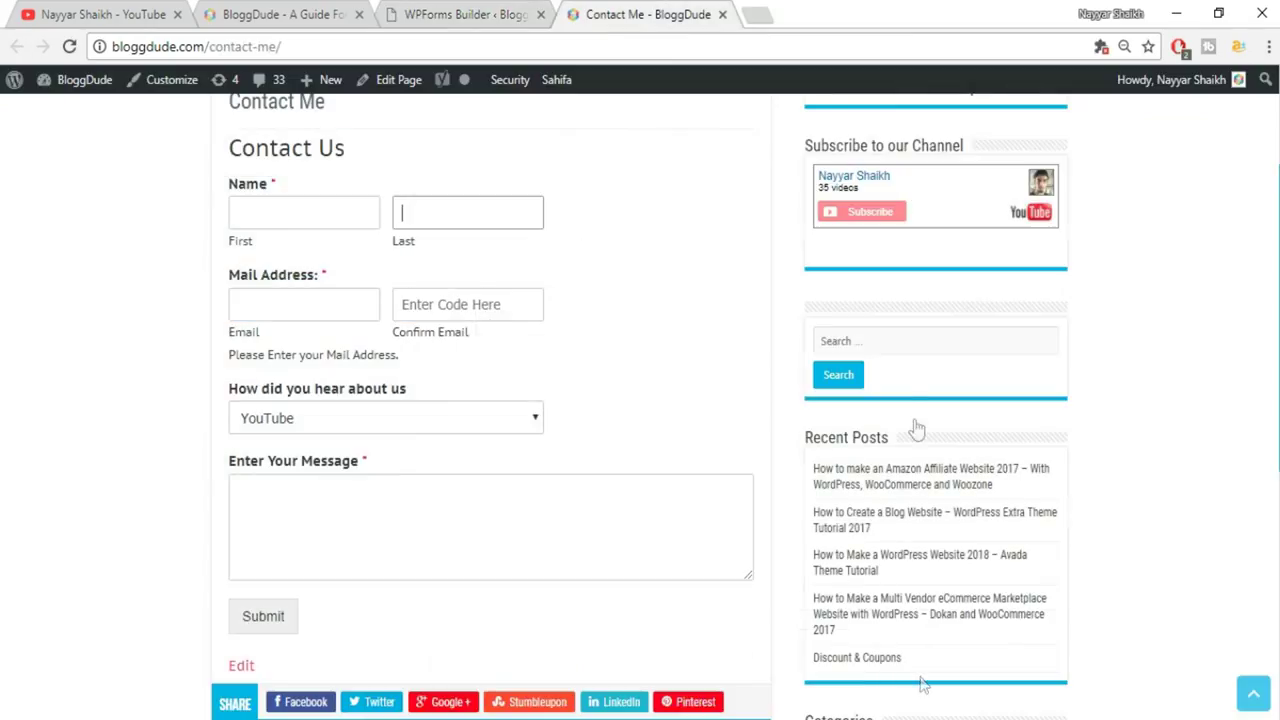
scroll(910, 620, up, 3)
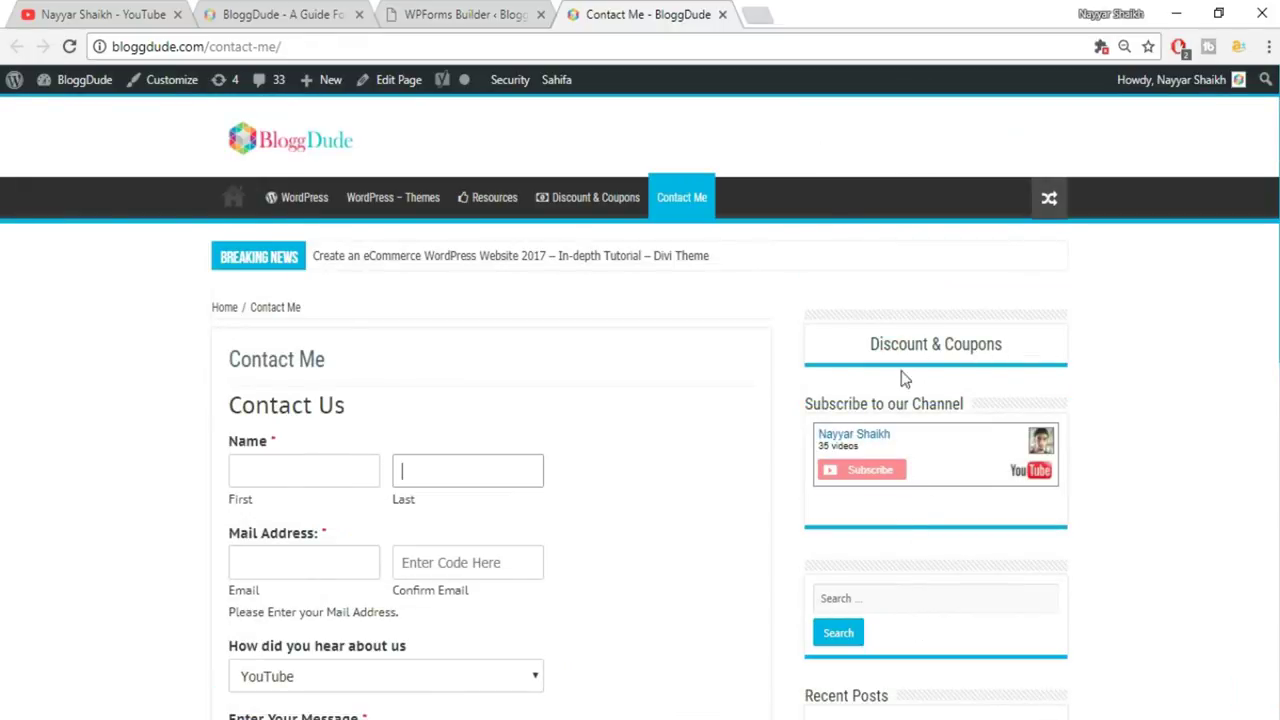
click(397, 14)
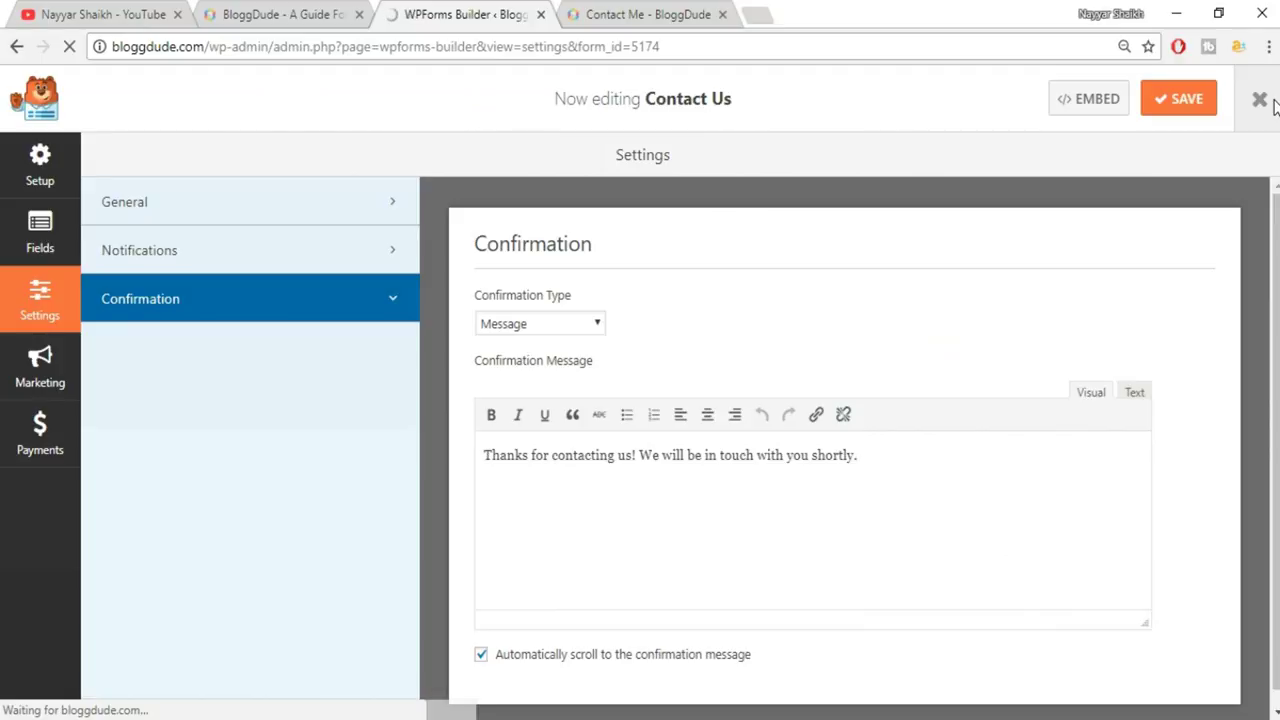
mouse_move(62, 525)
On the Widgets page, add the WPForms widget to the Primary Widget Area.
click(178, 571)
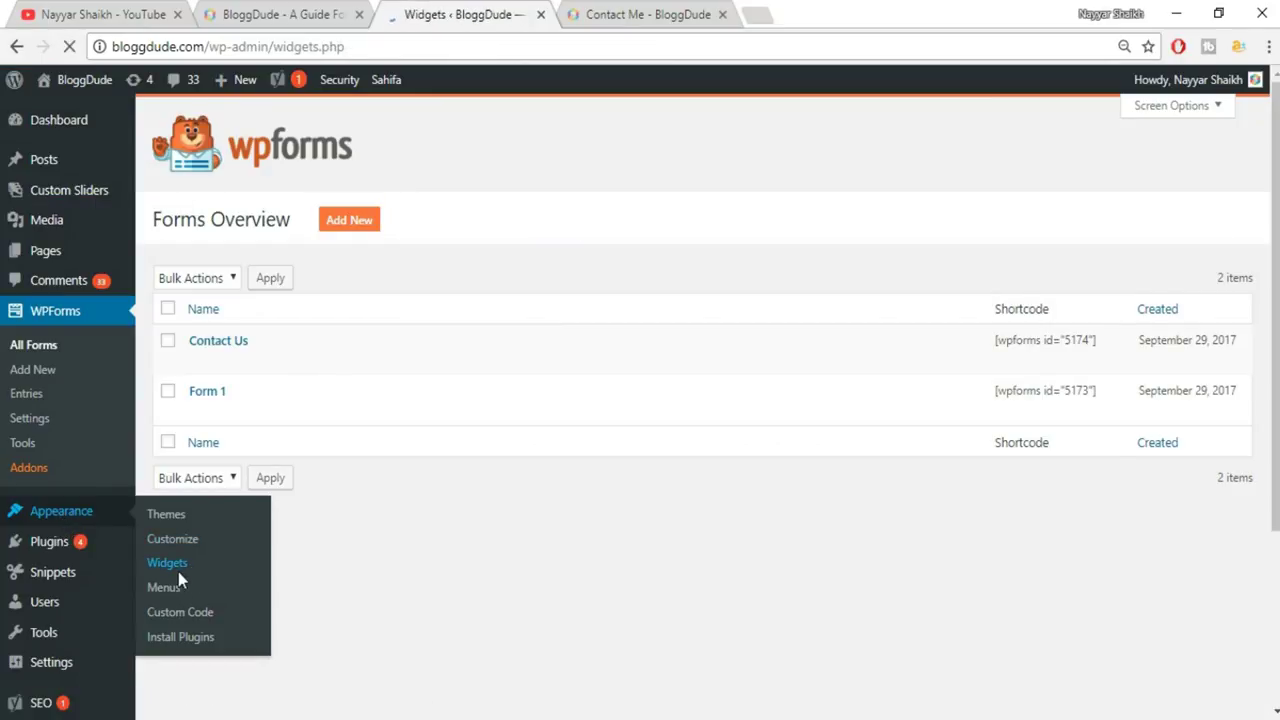
scroll(571, 380, down, 15)
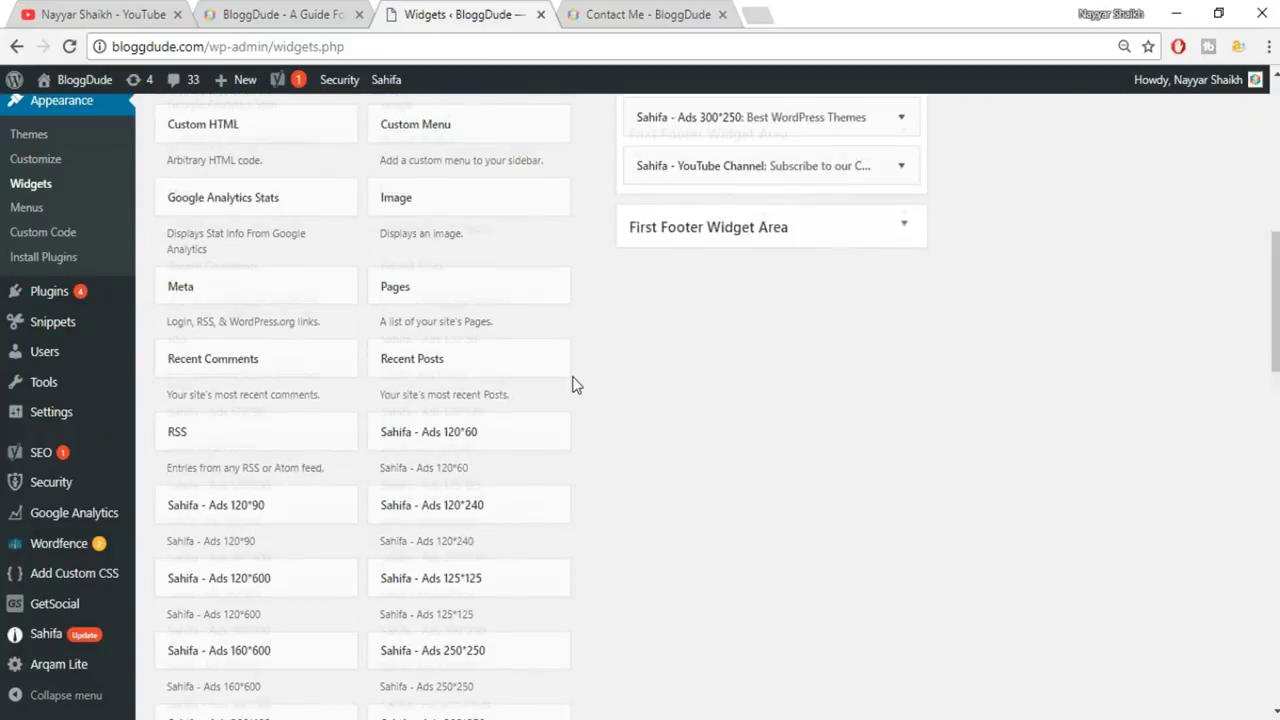
scroll(575, 385, down, 6)
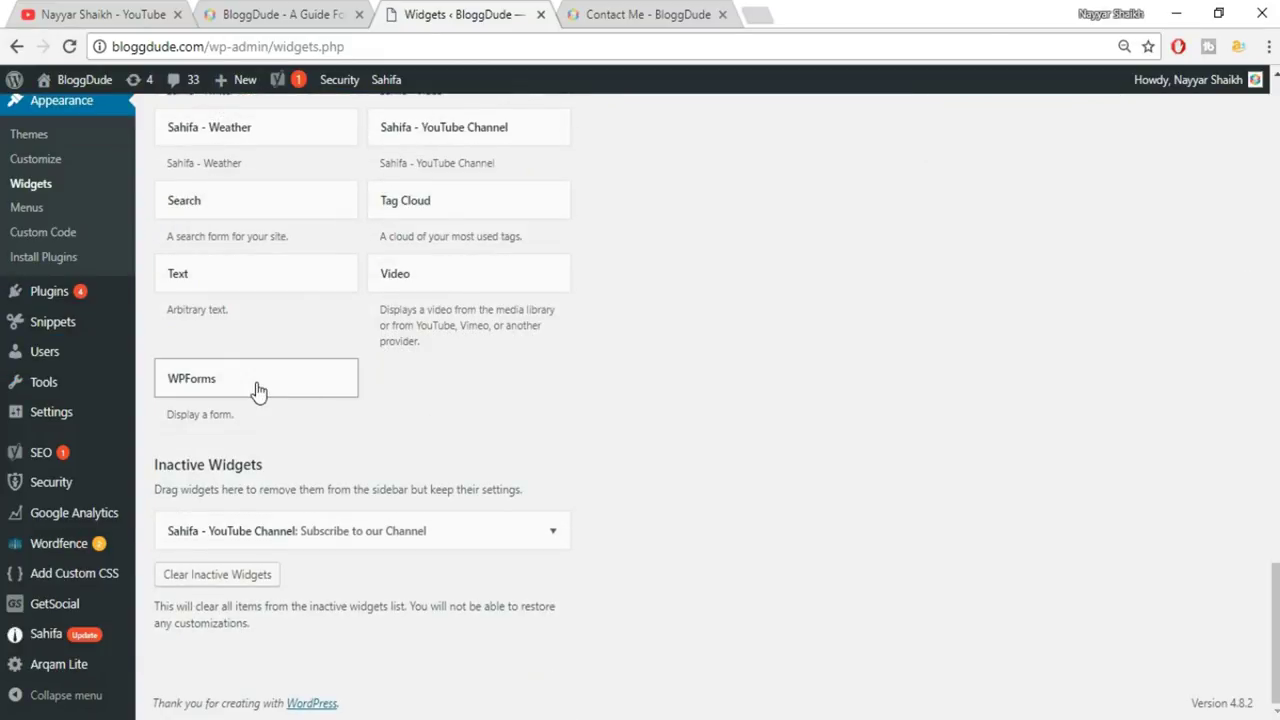
click(258, 390)
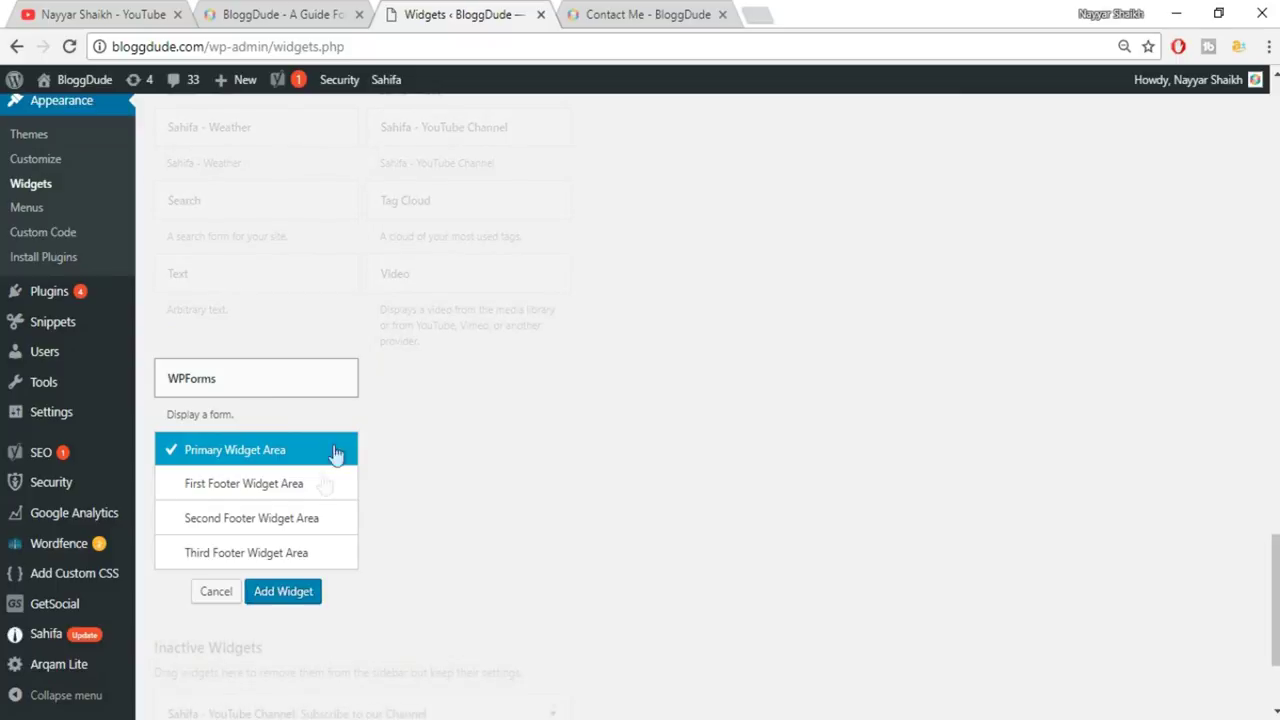
click(282, 593)
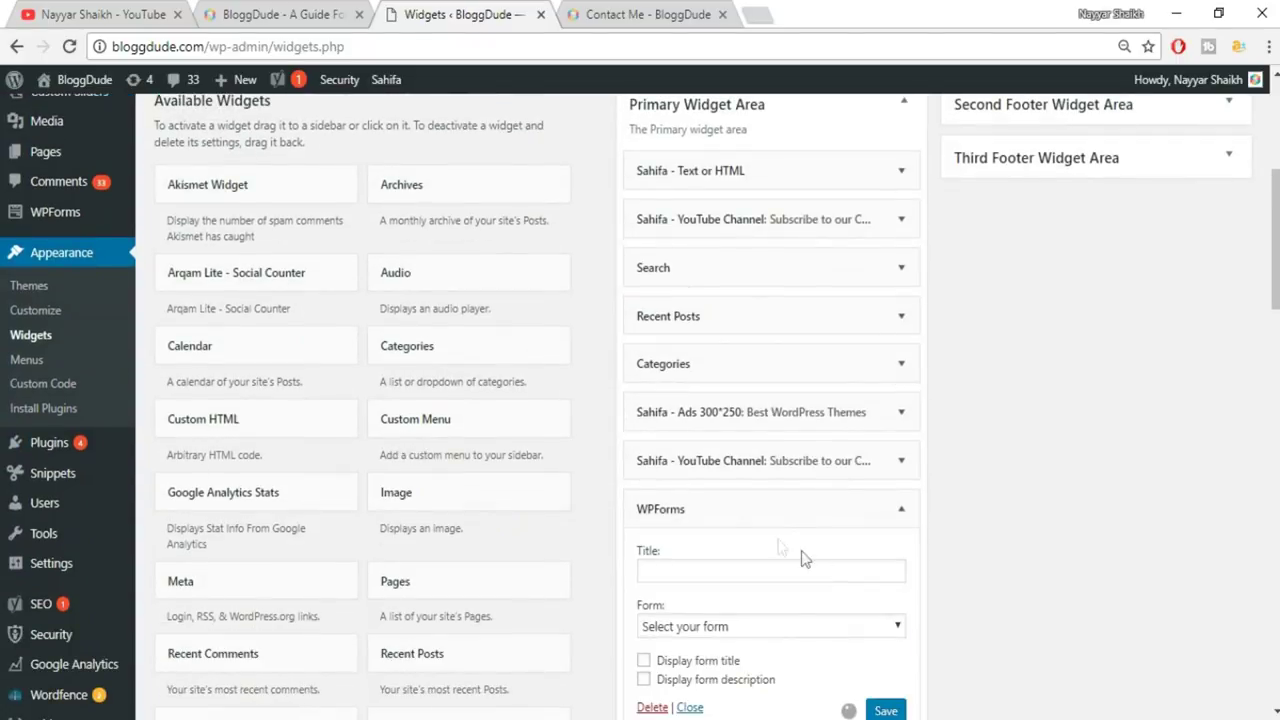
Move the WPForms widget to the top of the Primary Widget Area.
click(900, 509)
scroll(931, 531, up, 1)
drag(888, 626, 849, 274)
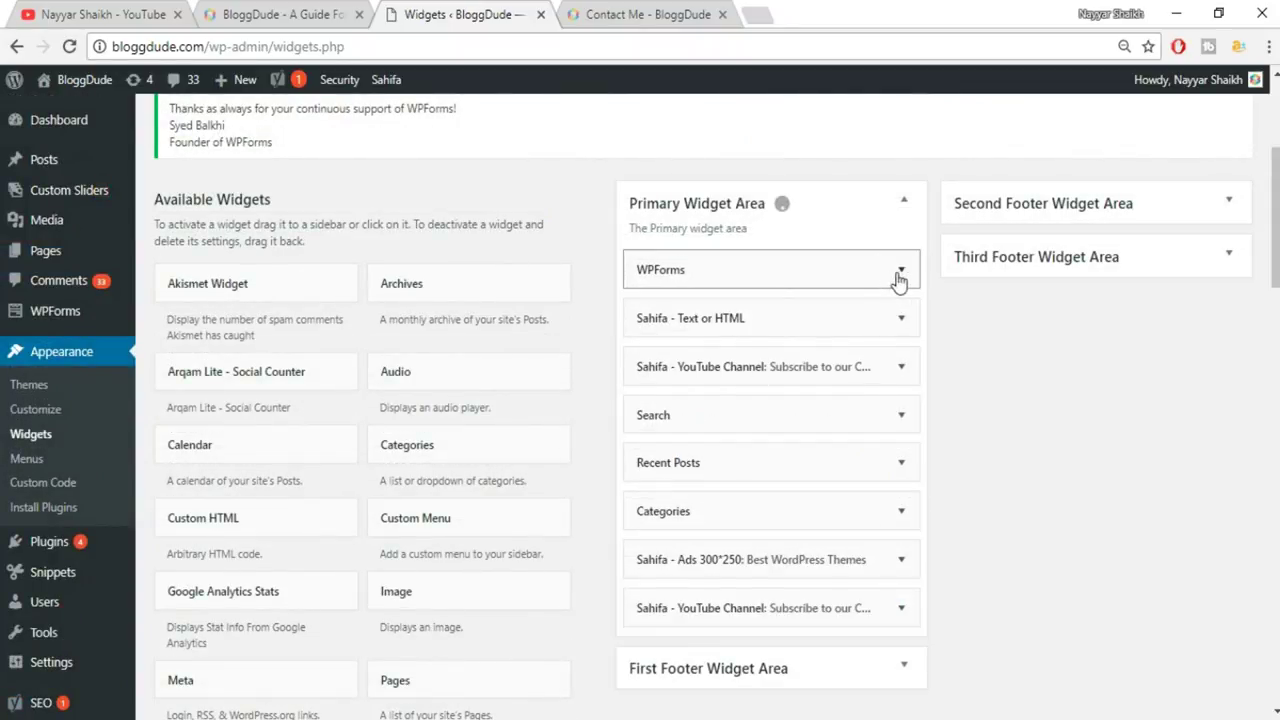
click(900, 271)
Title the widget 'Contact Us', show the Contact Us form with its title, save, and reload Contact Me.
click(802, 334)
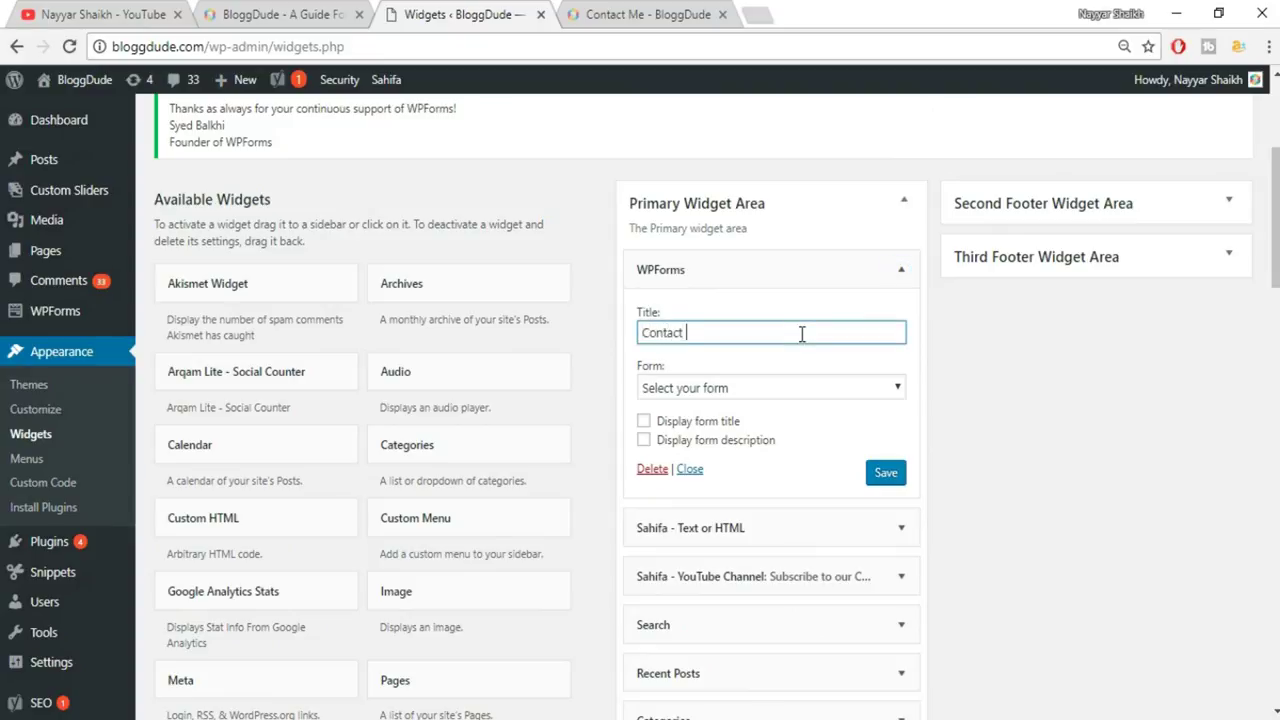
click(797, 387)
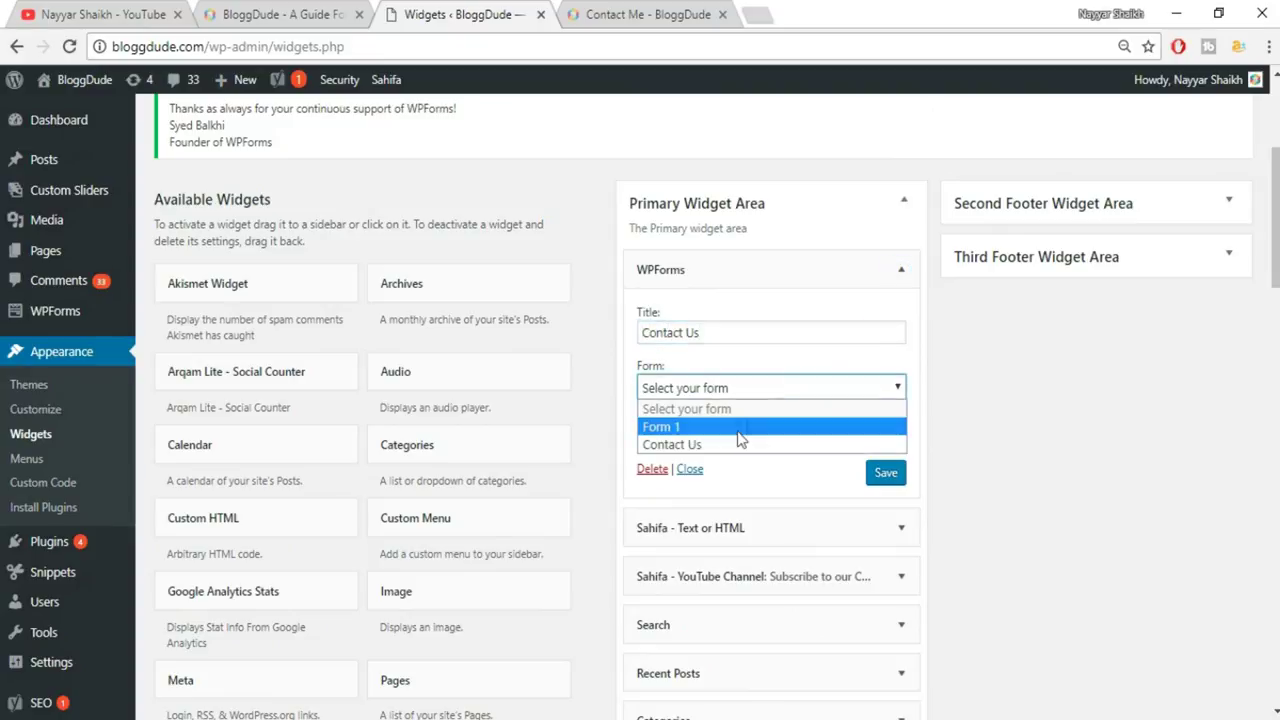
click(735, 444)
click(703, 421)
click(884, 477)
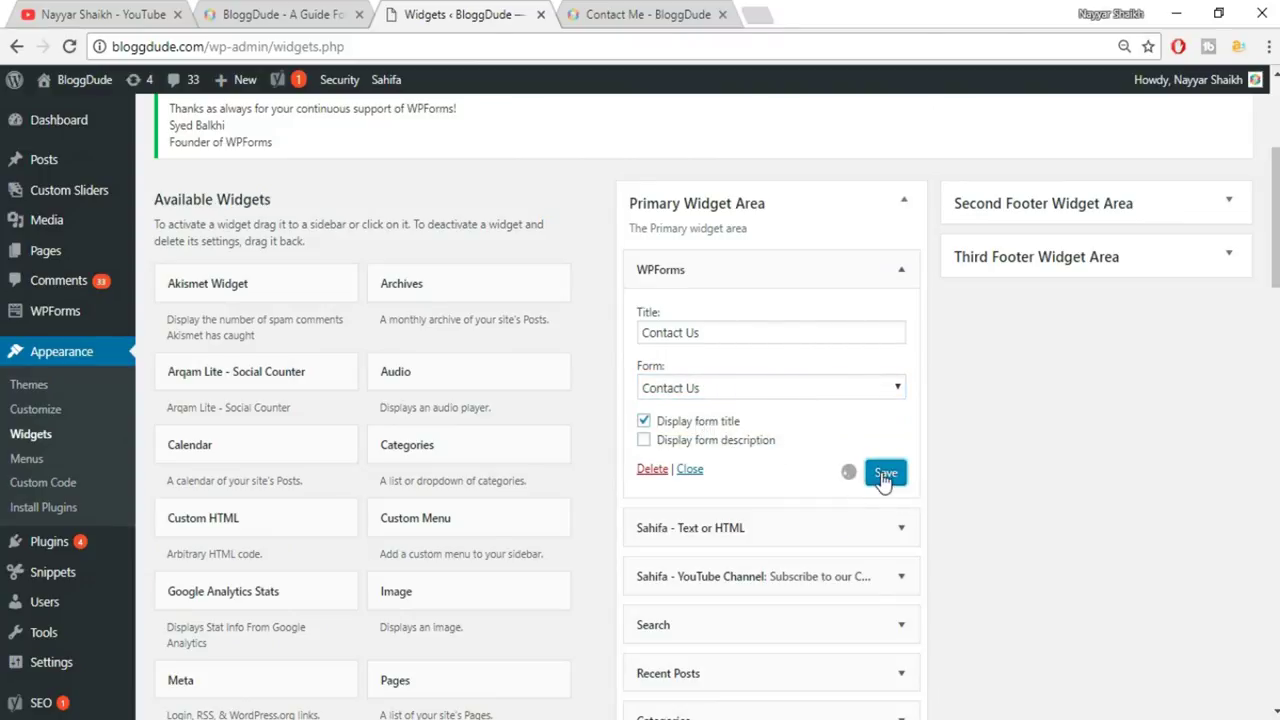
click(663, 12)
click(69, 46)
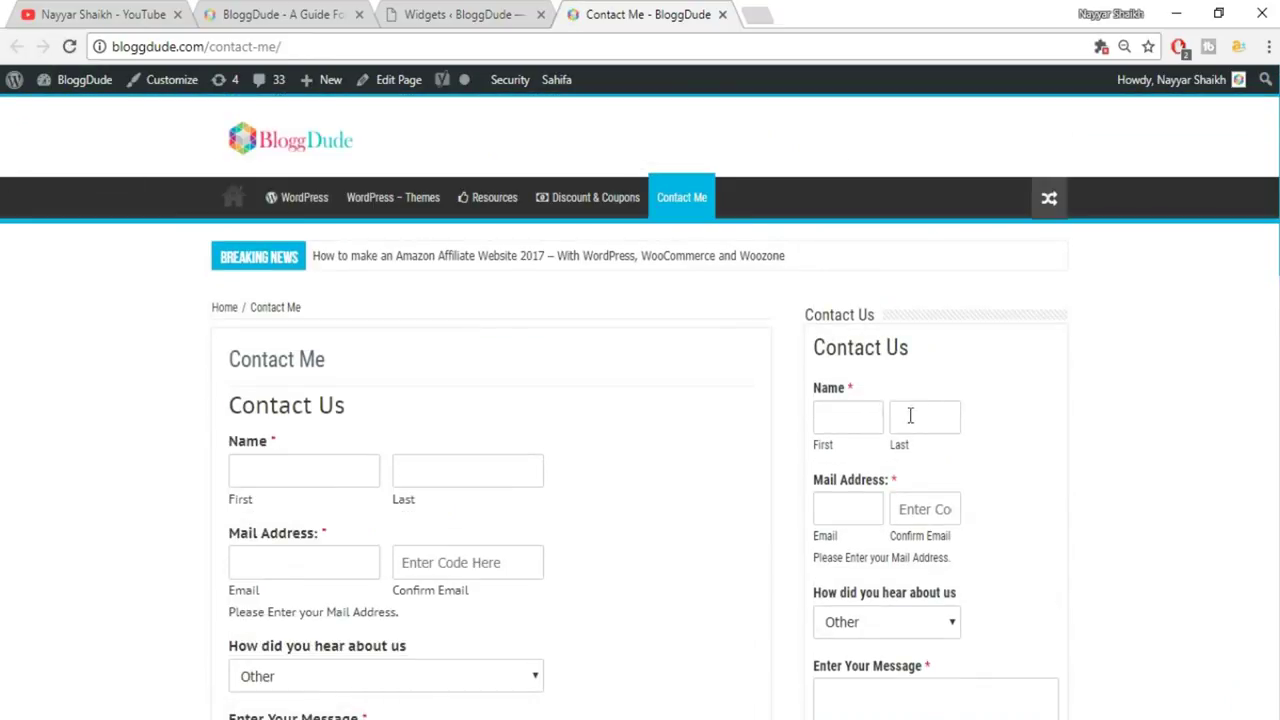
scroll(903, 380, down, 1)
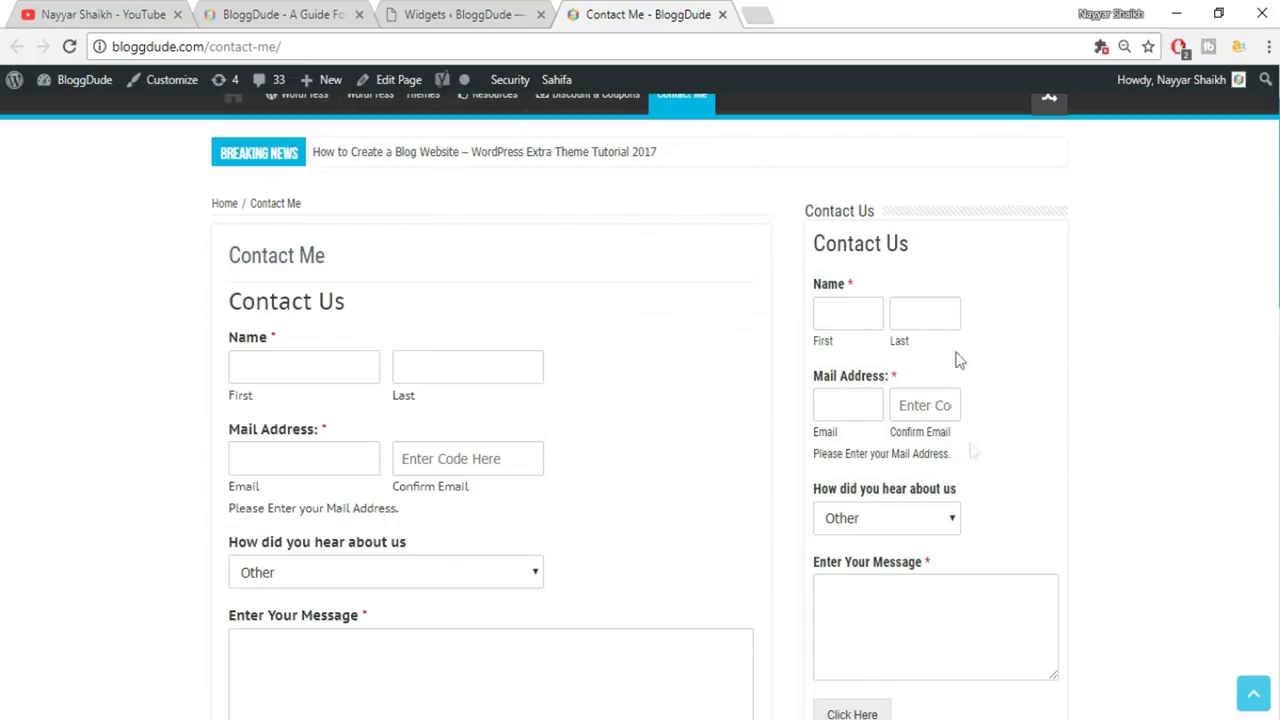
scroll(1000, 523, down, 3)
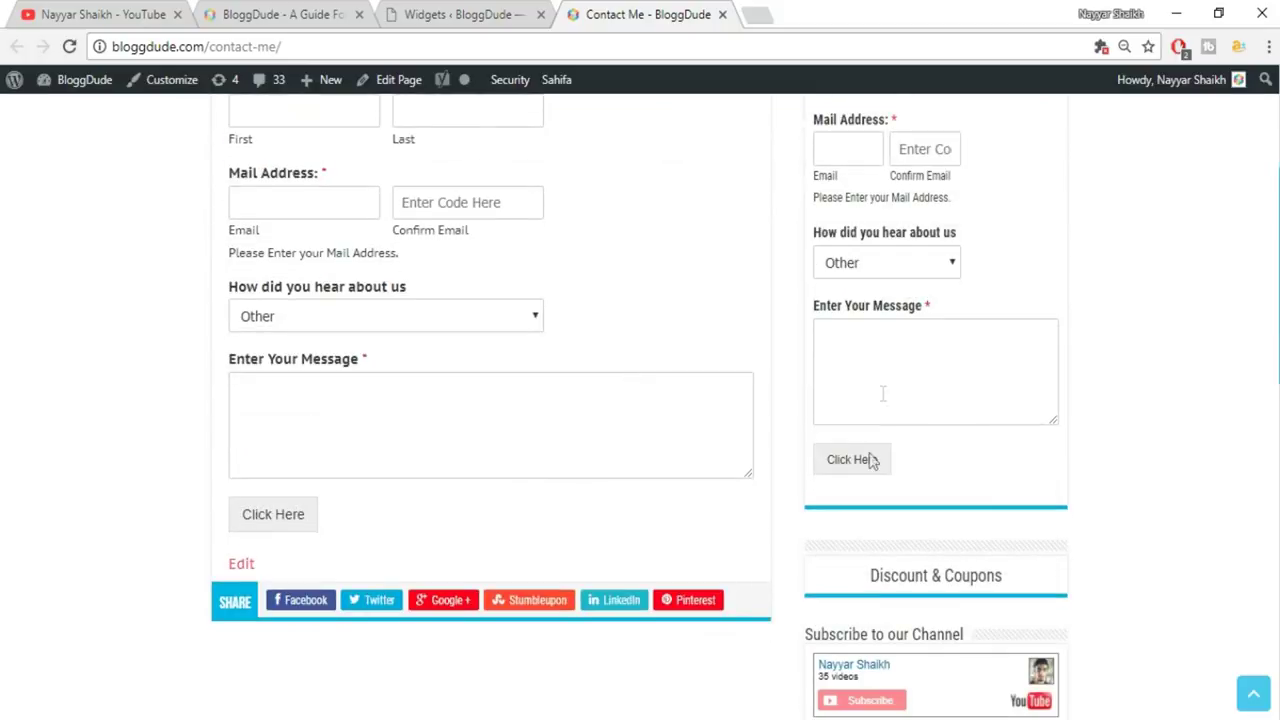
scroll(904, 418, up, 3)
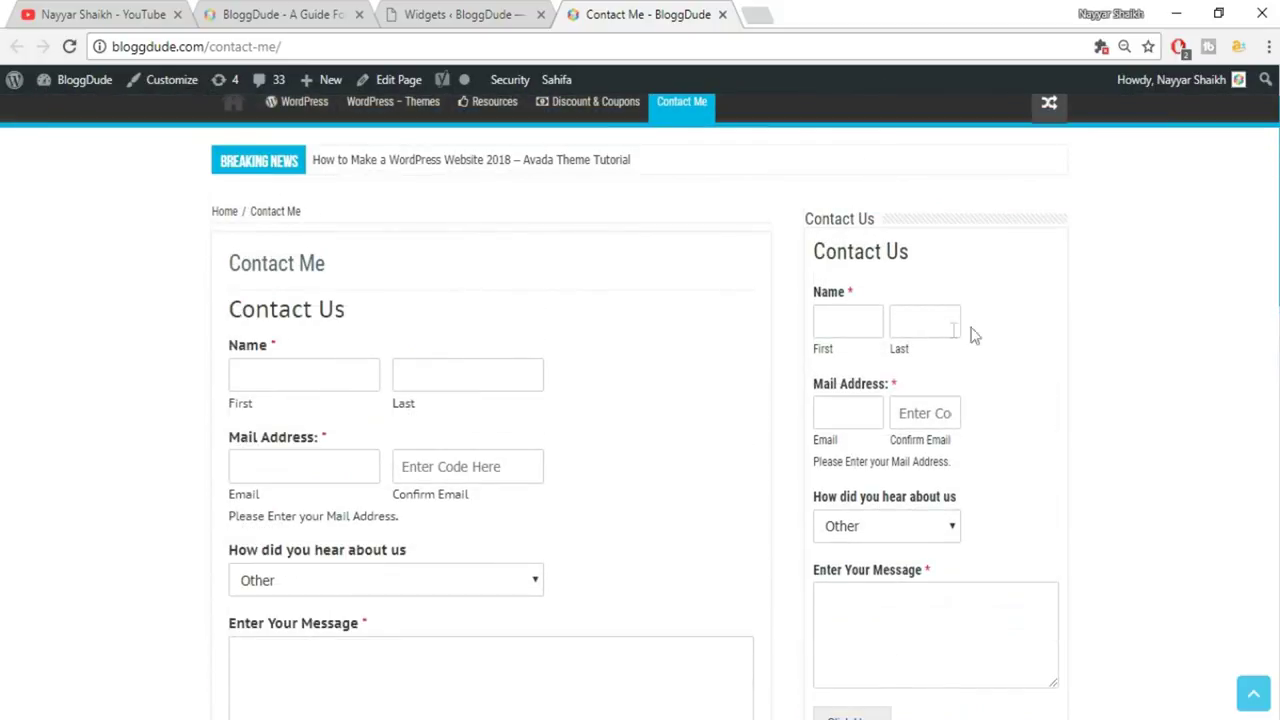